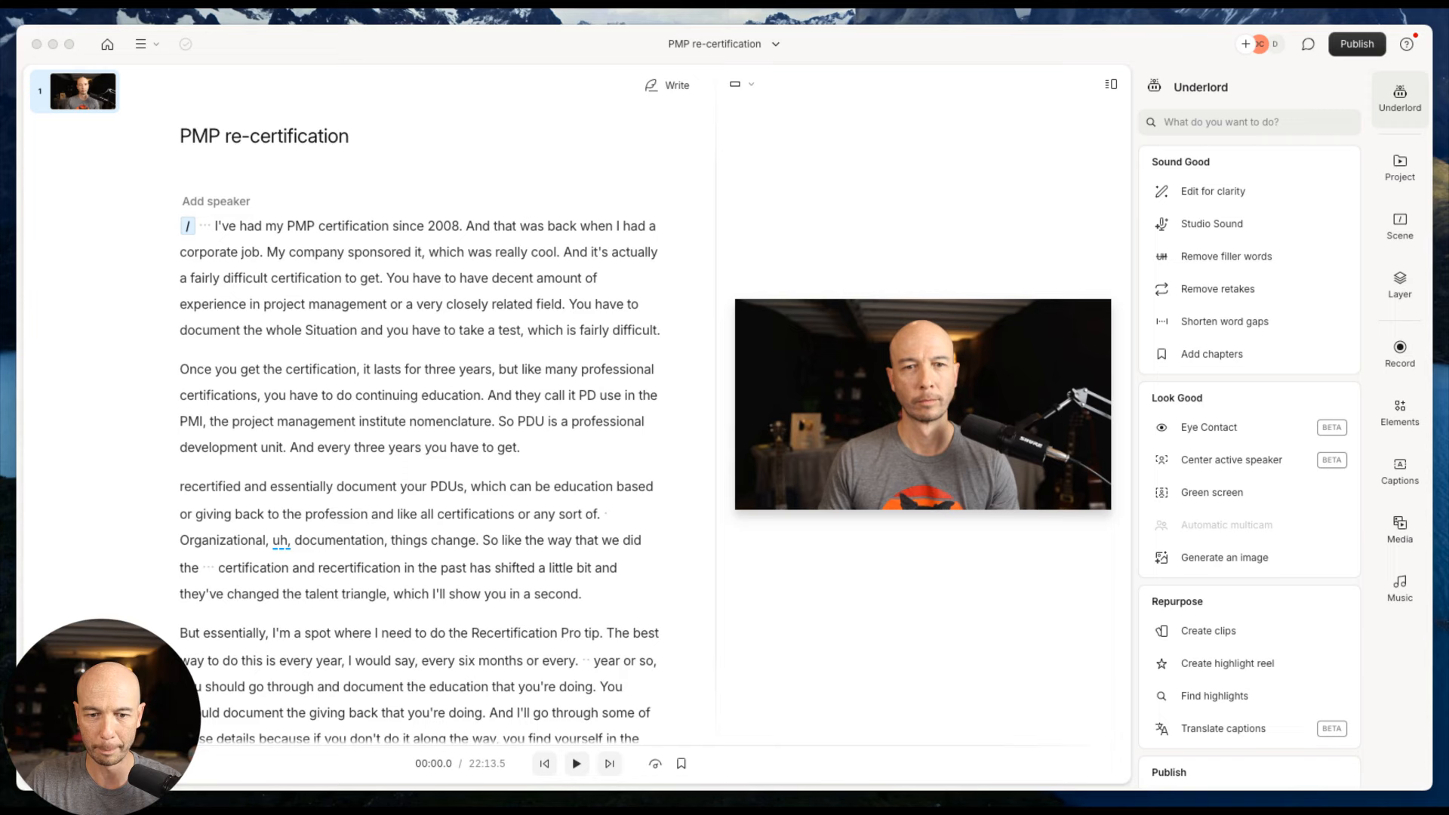
# Run Edit for clarity on the PMP re-certification script and copy the edits to a new composition
pyautogui.click(1402, 106)
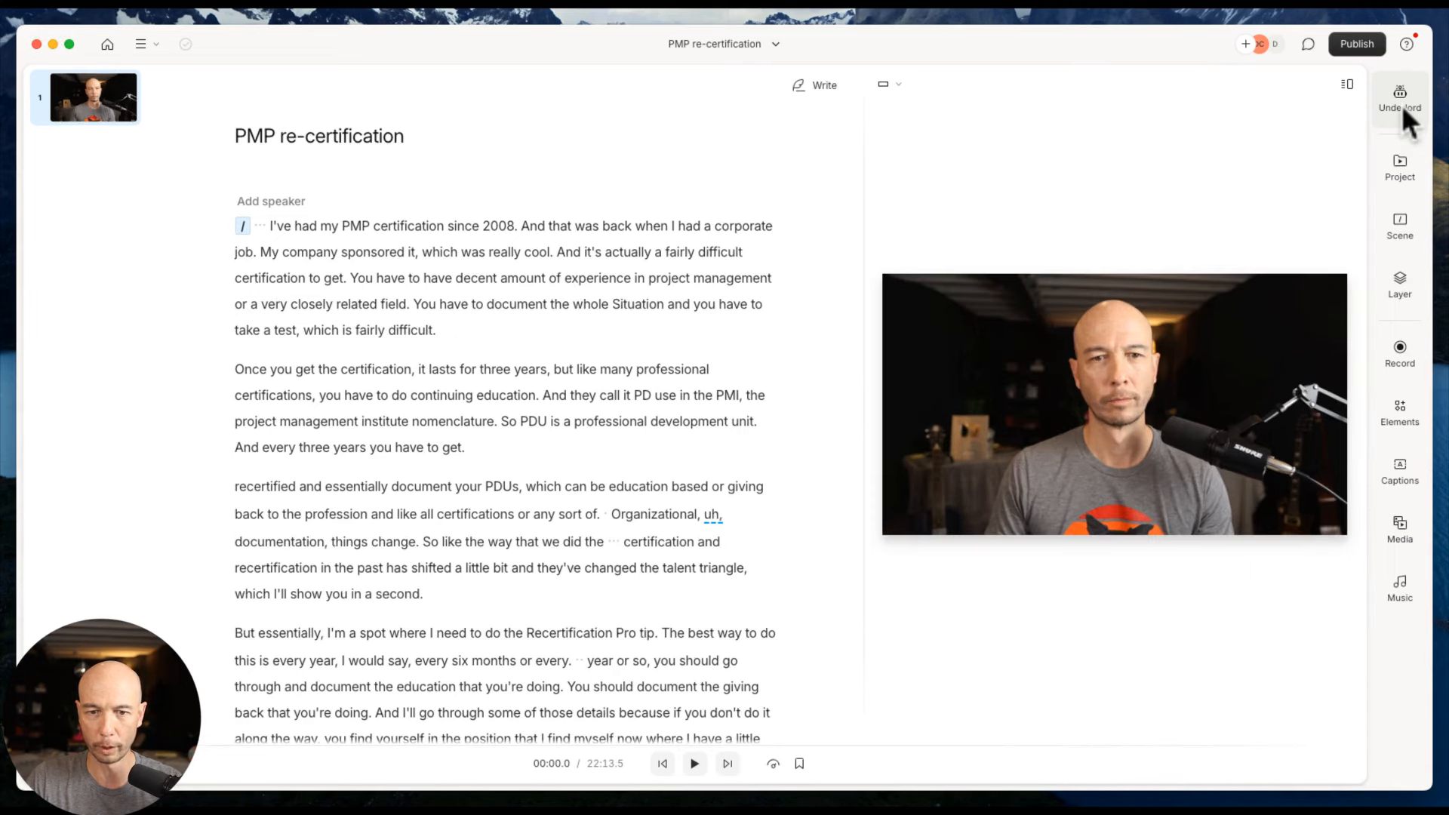
pyautogui.click(1402, 105)
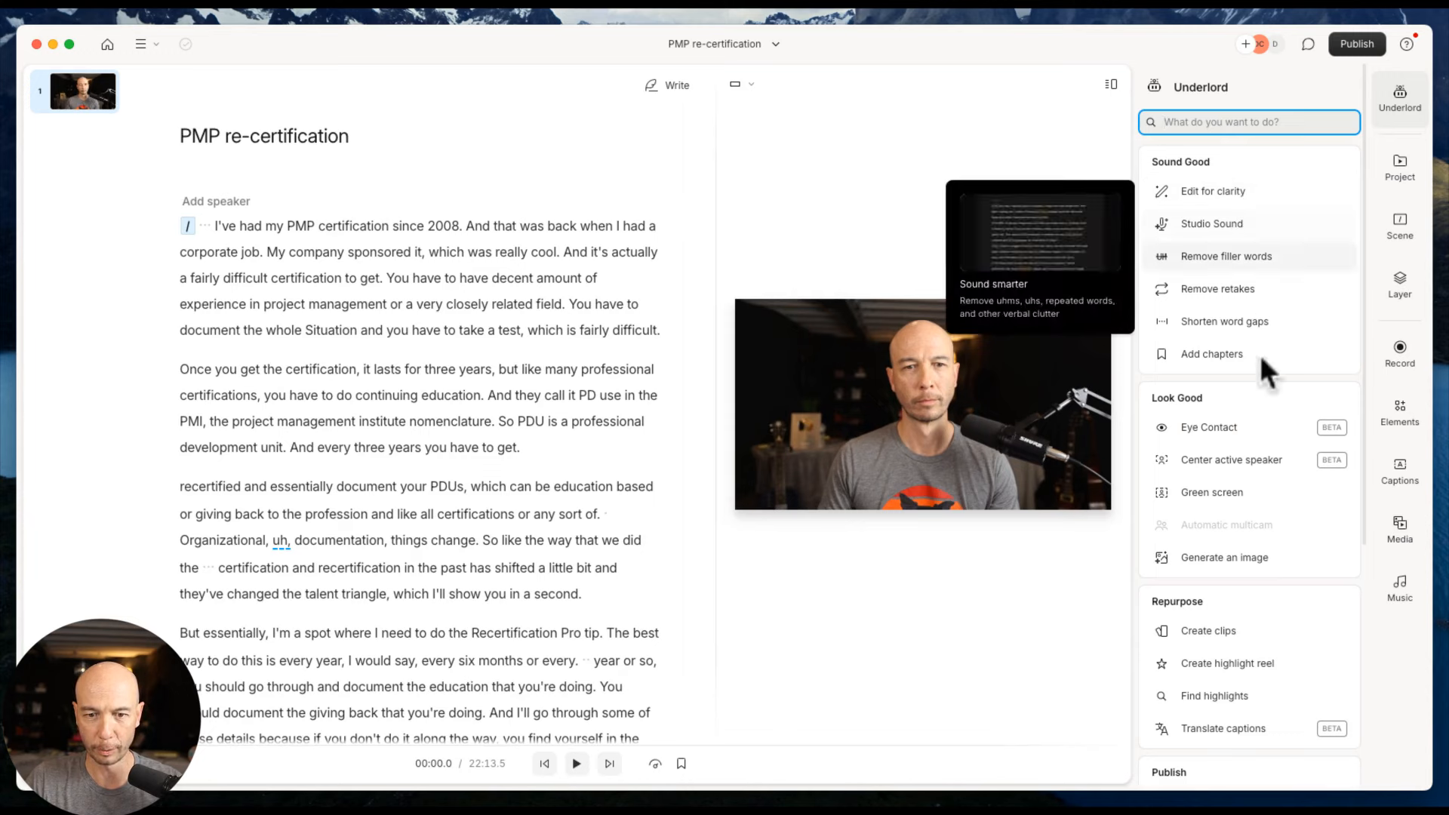
pyautogui.click(1223, 193)
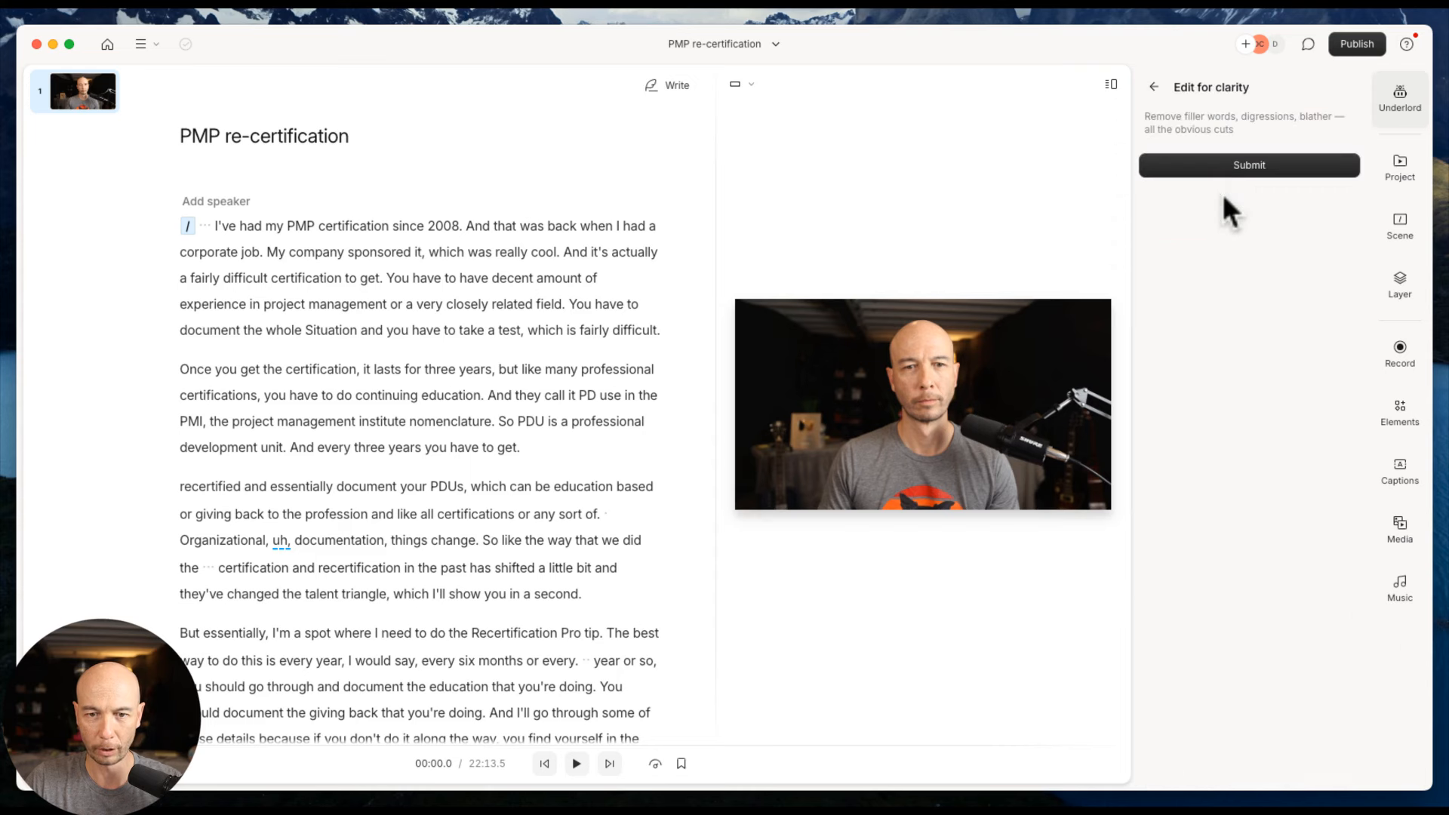
pyautogui.click(1179, 175)
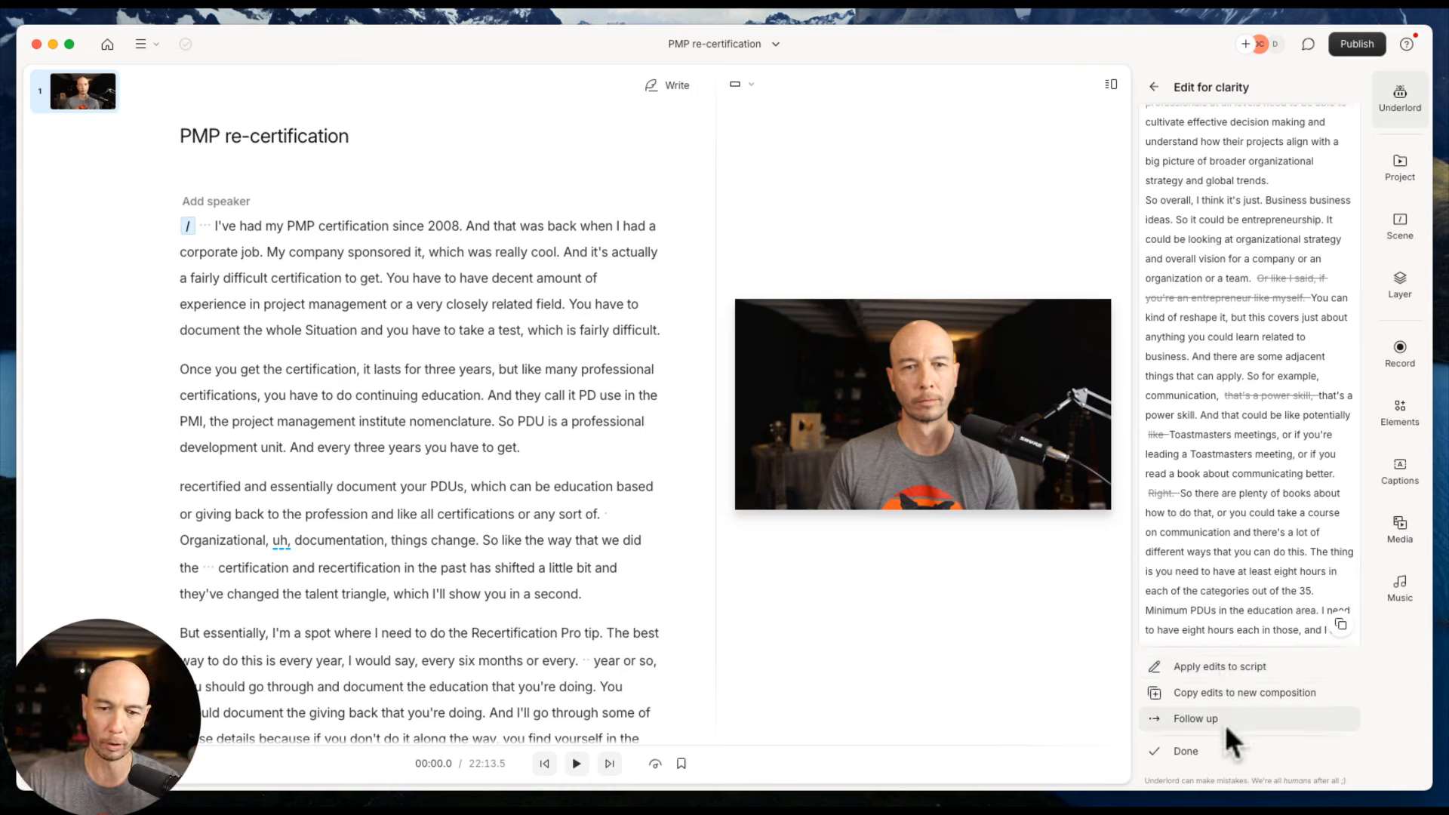
pyautogui.click(1273, 694)
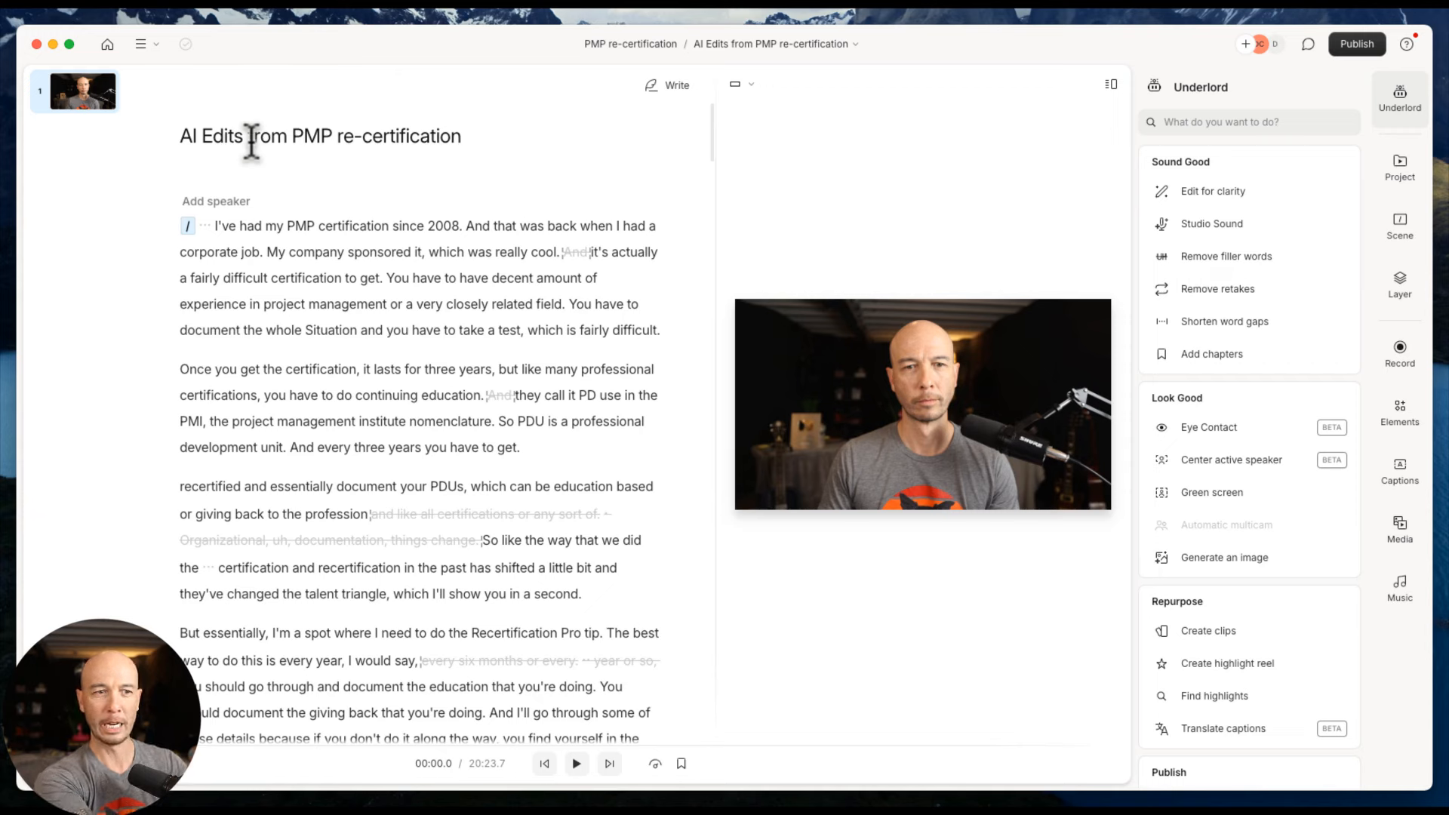
pyautogui.click(813, 53)
pyautogui.click(403, 349)
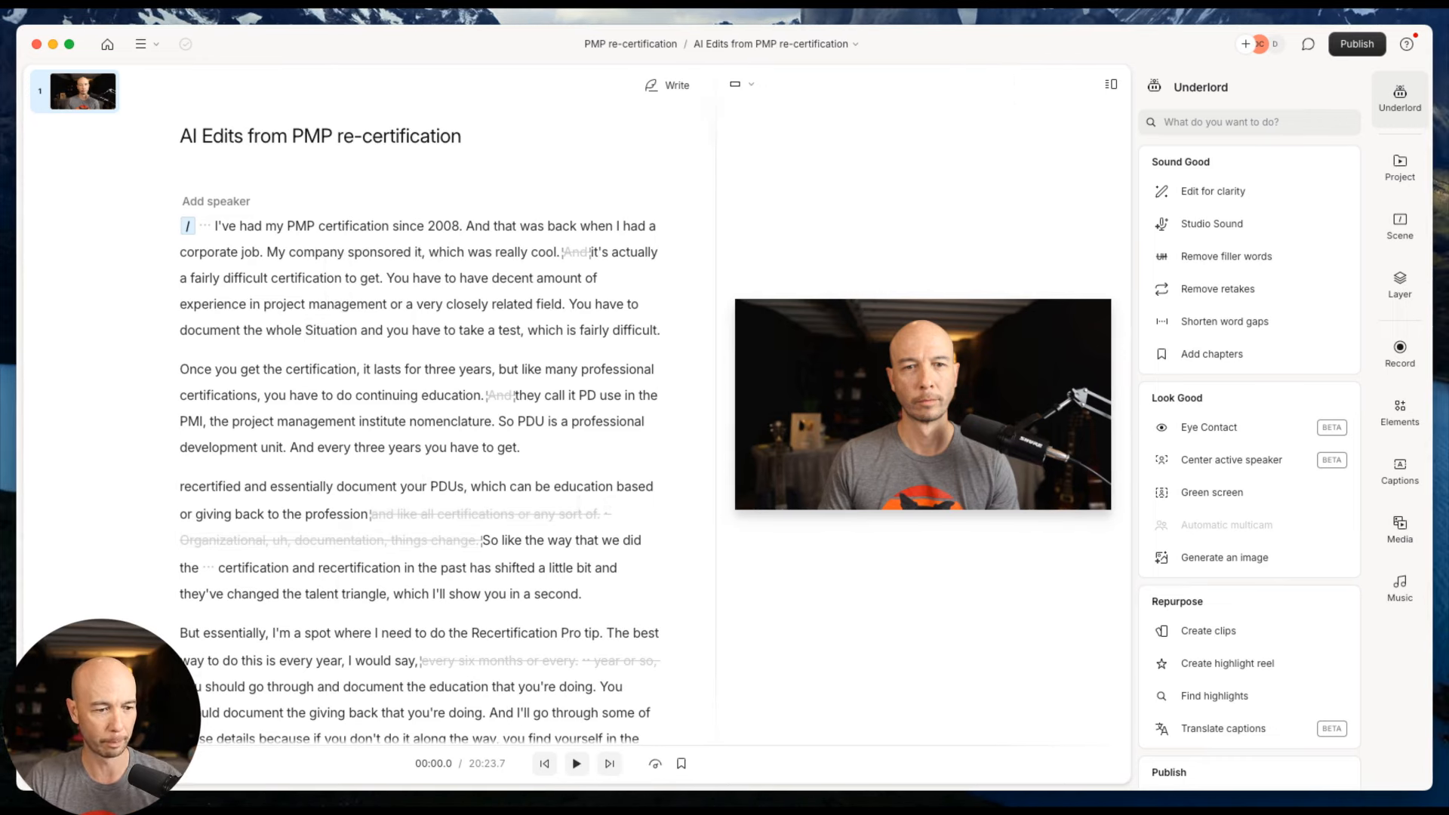
# Show the timeline, search for word gaps of 2 seconds or more, and preview the gap after "as we scroll down."
pyautogui.click(92, 764)
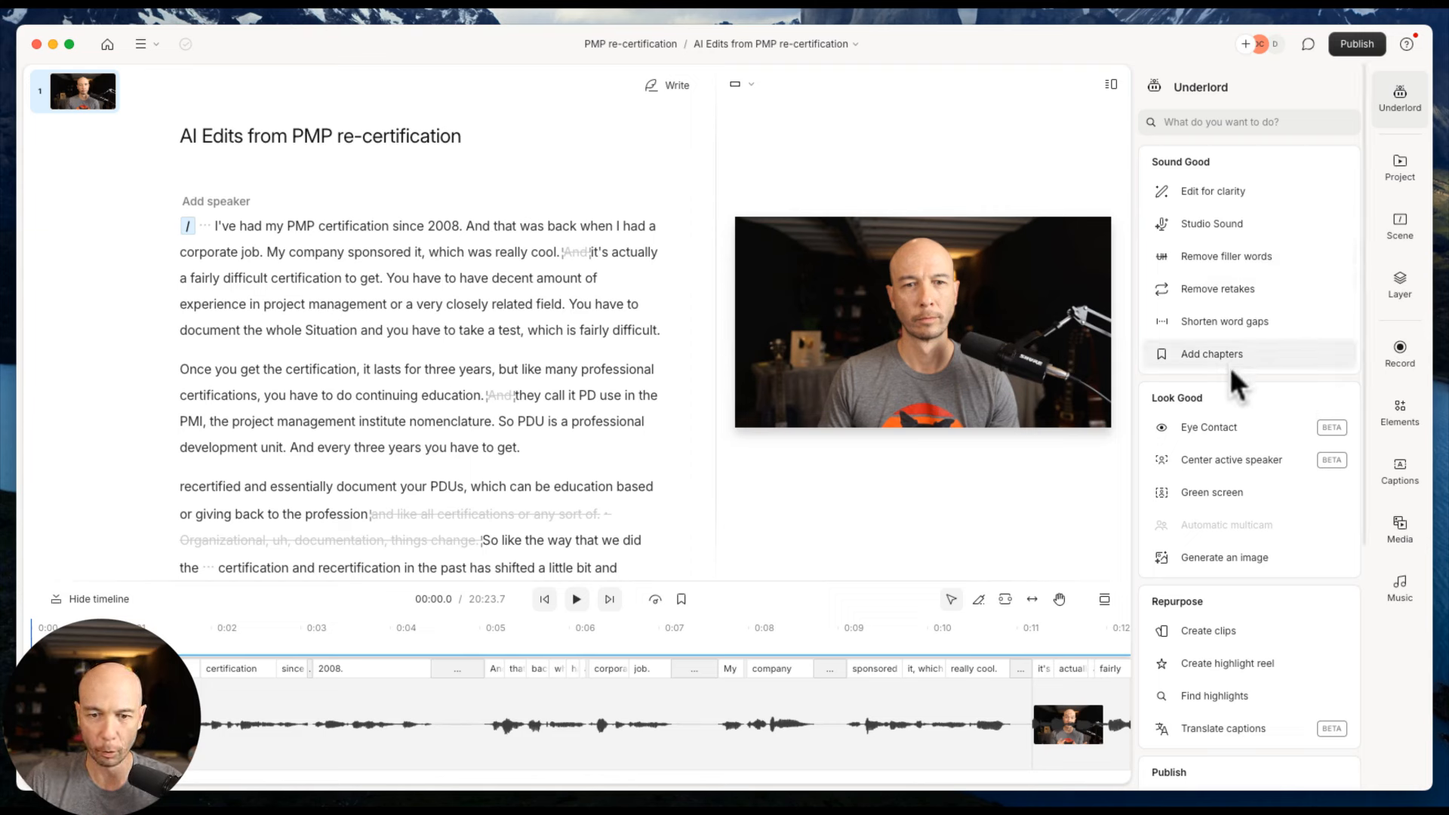
pyautogui.click(1223, 329)
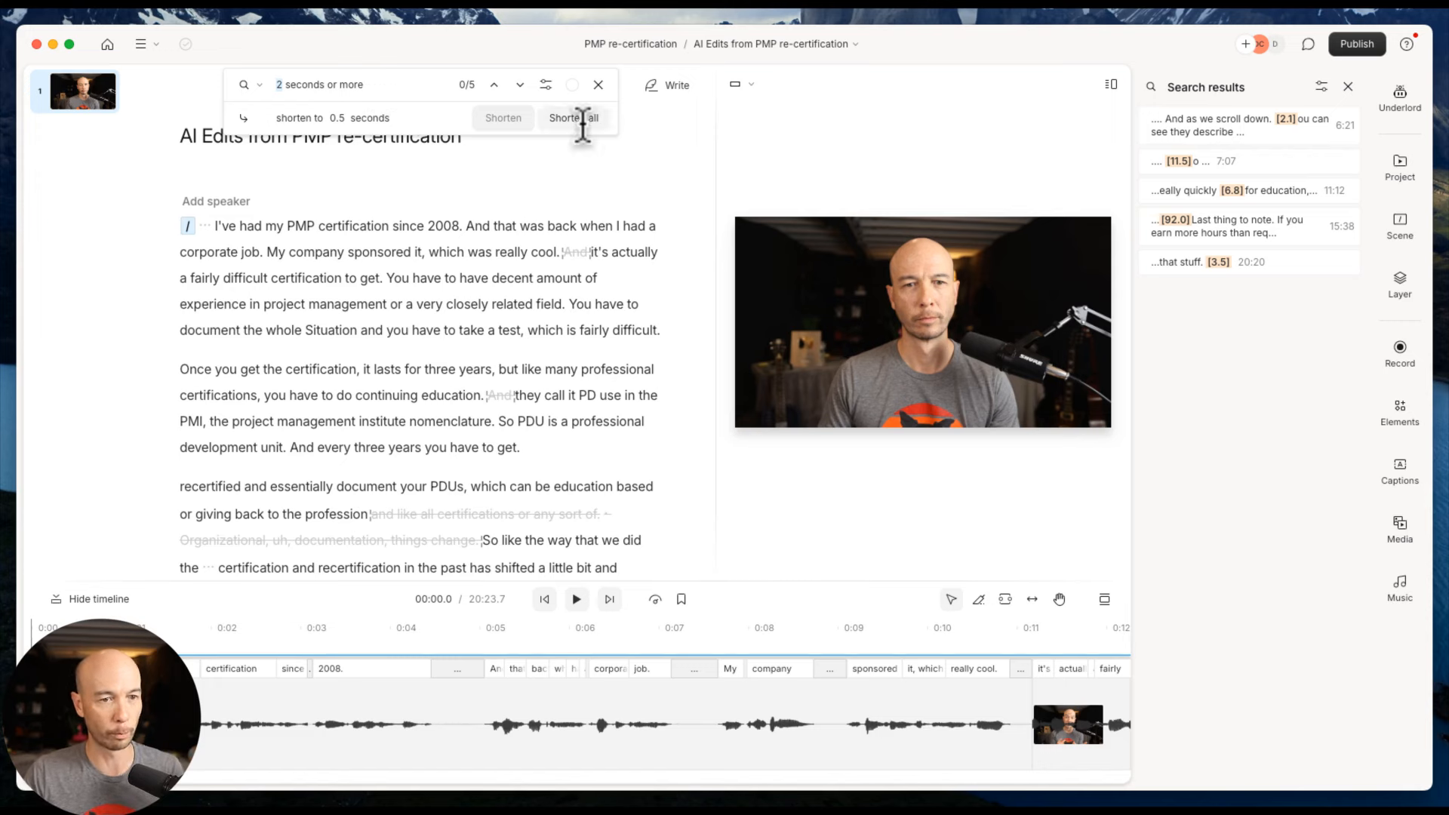
pyautogui.click(516, 94)
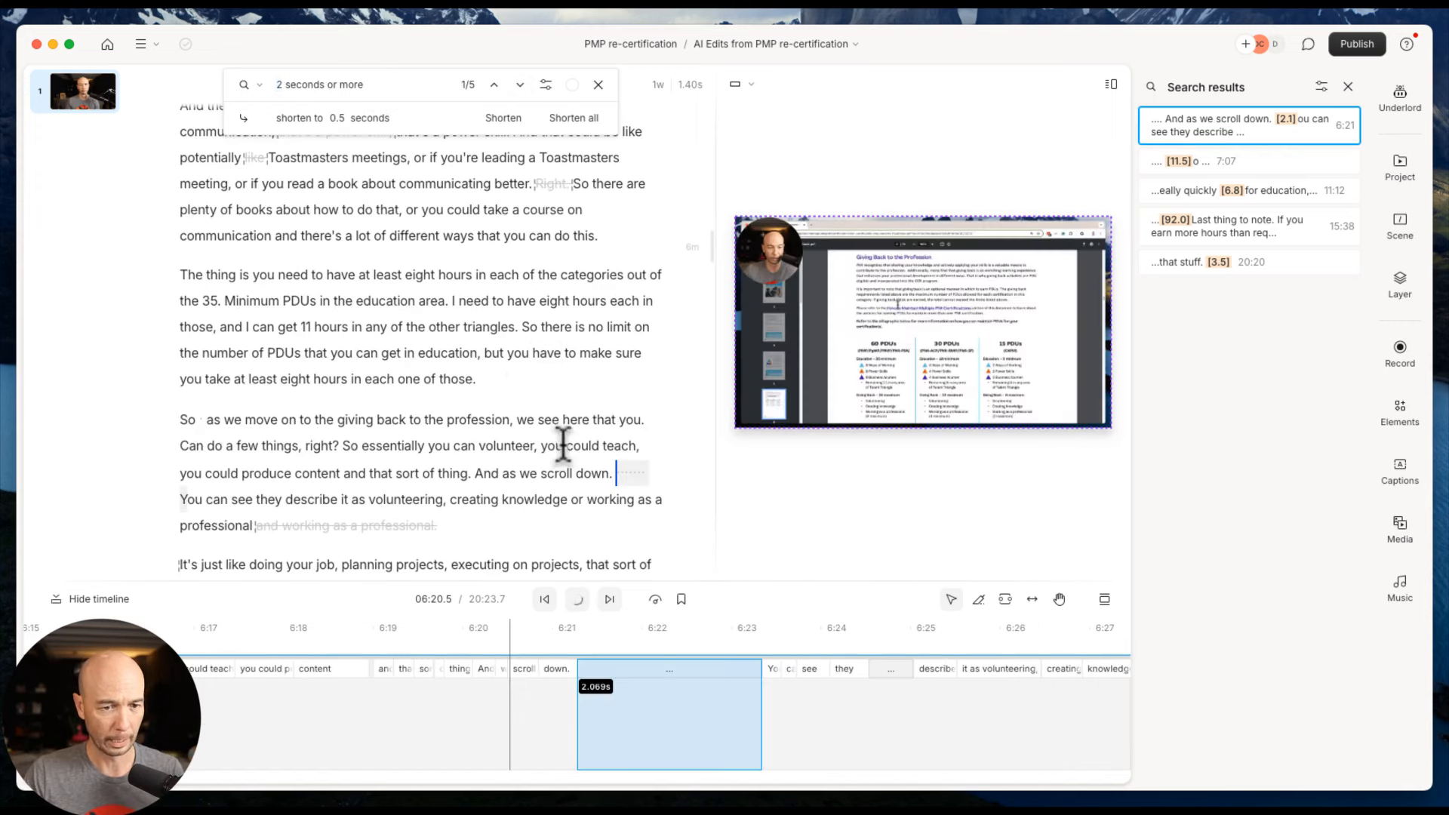
pyautogui.press('space')
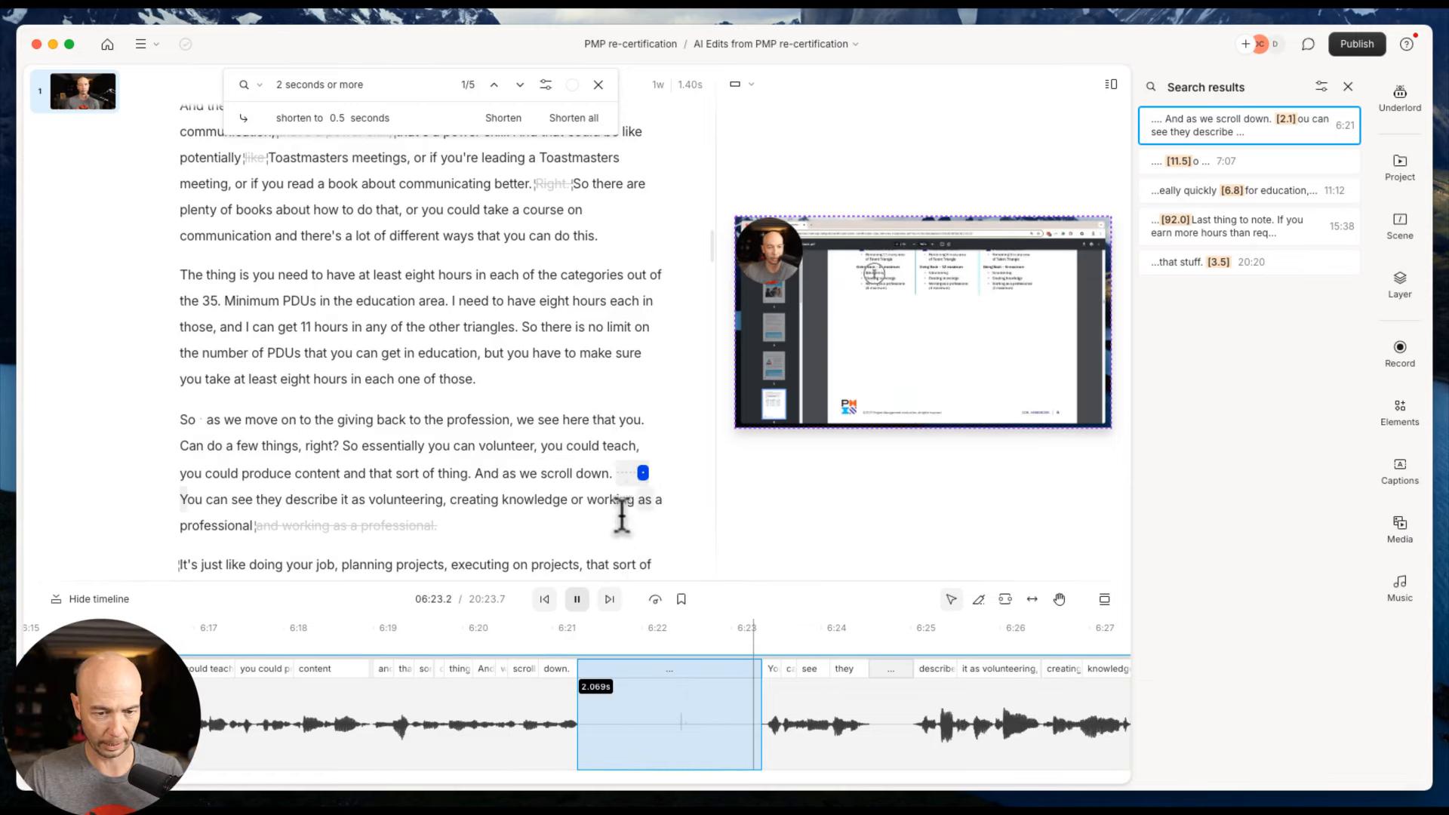
pyautogui.press('space')
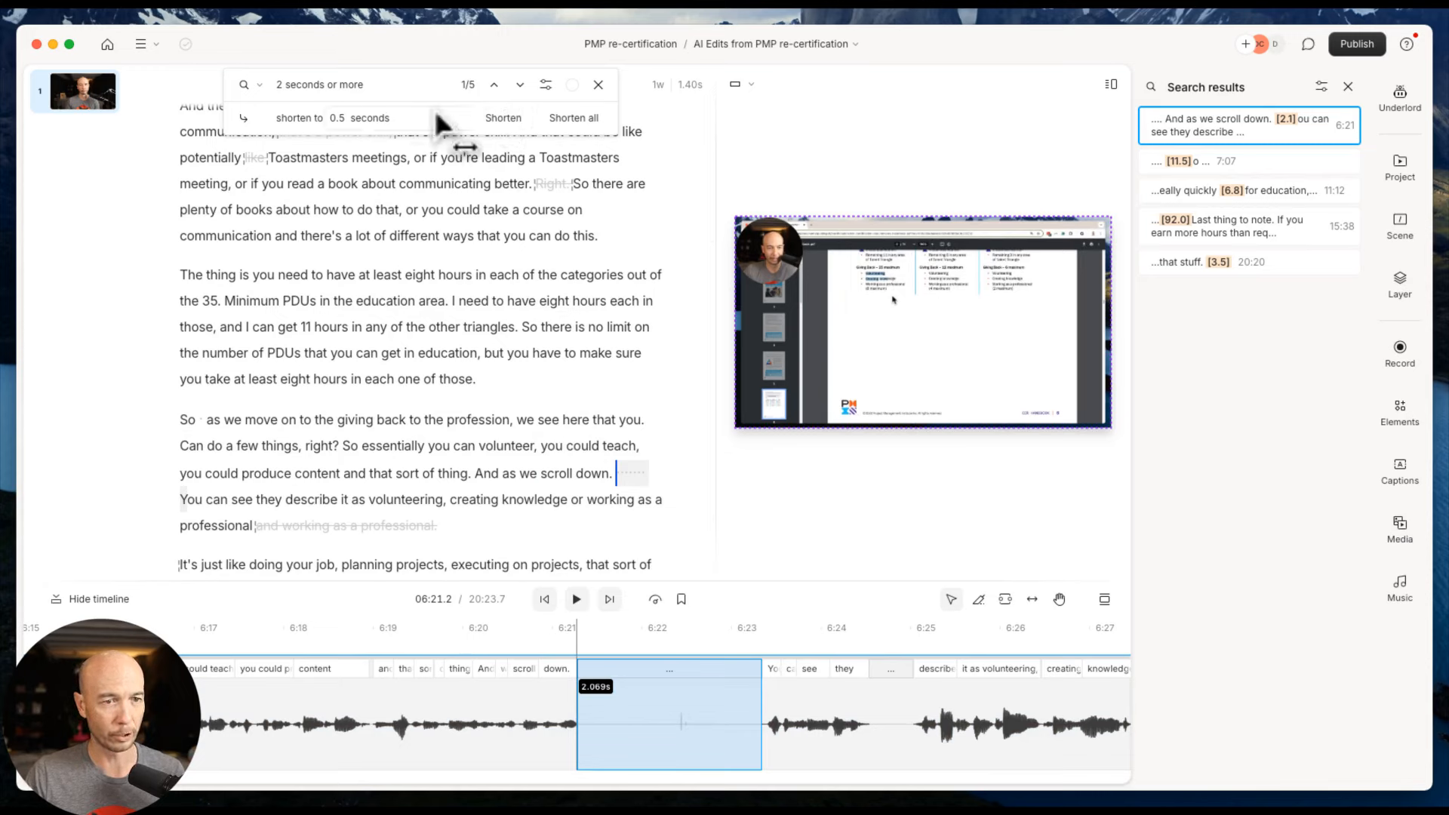
# Turn off result previews and shorten the word gap after "as we scroll down" to 0.5 seconds
pyautogui.click(545, 88)
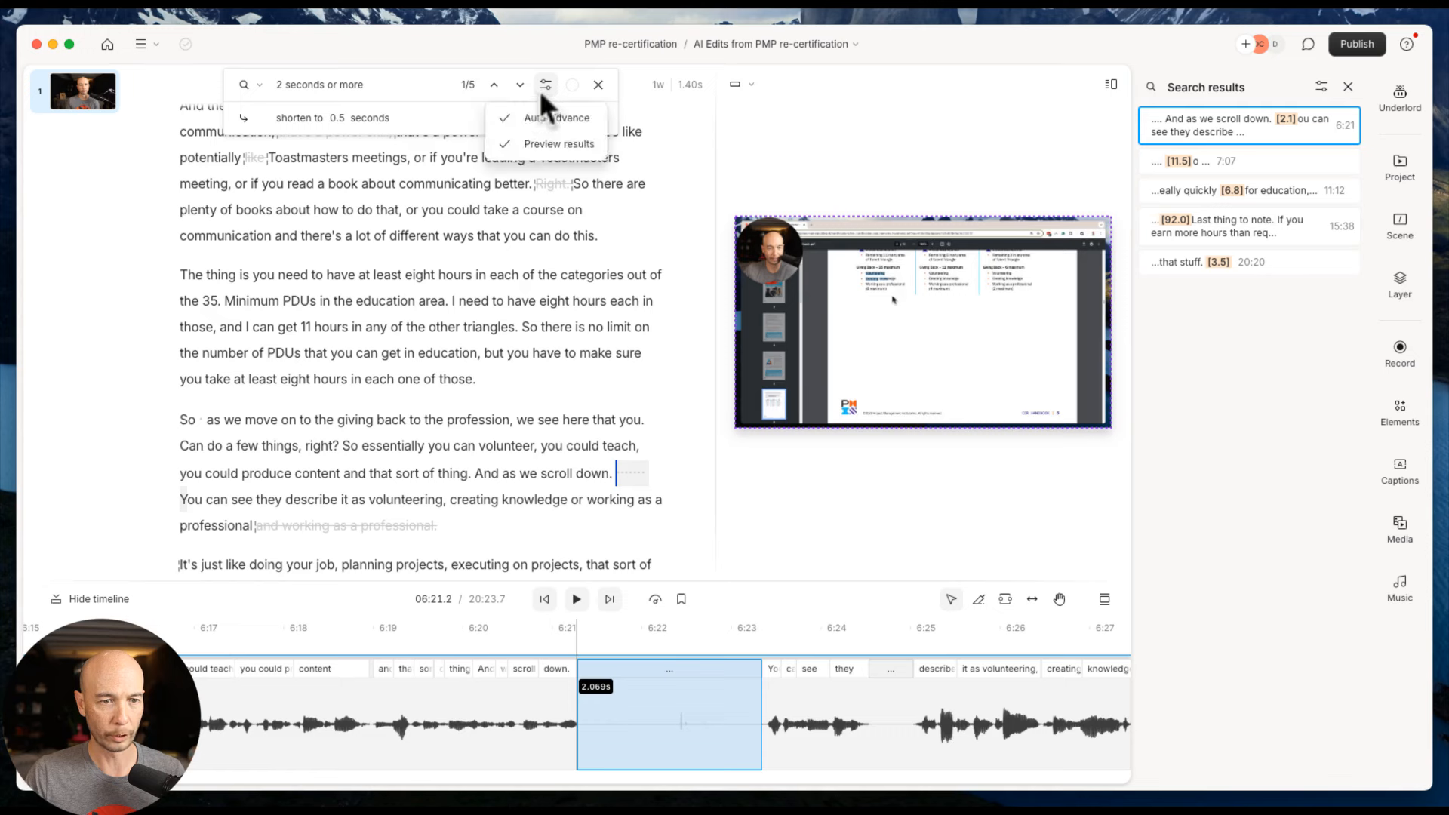
pyautogui.click(557, 149)
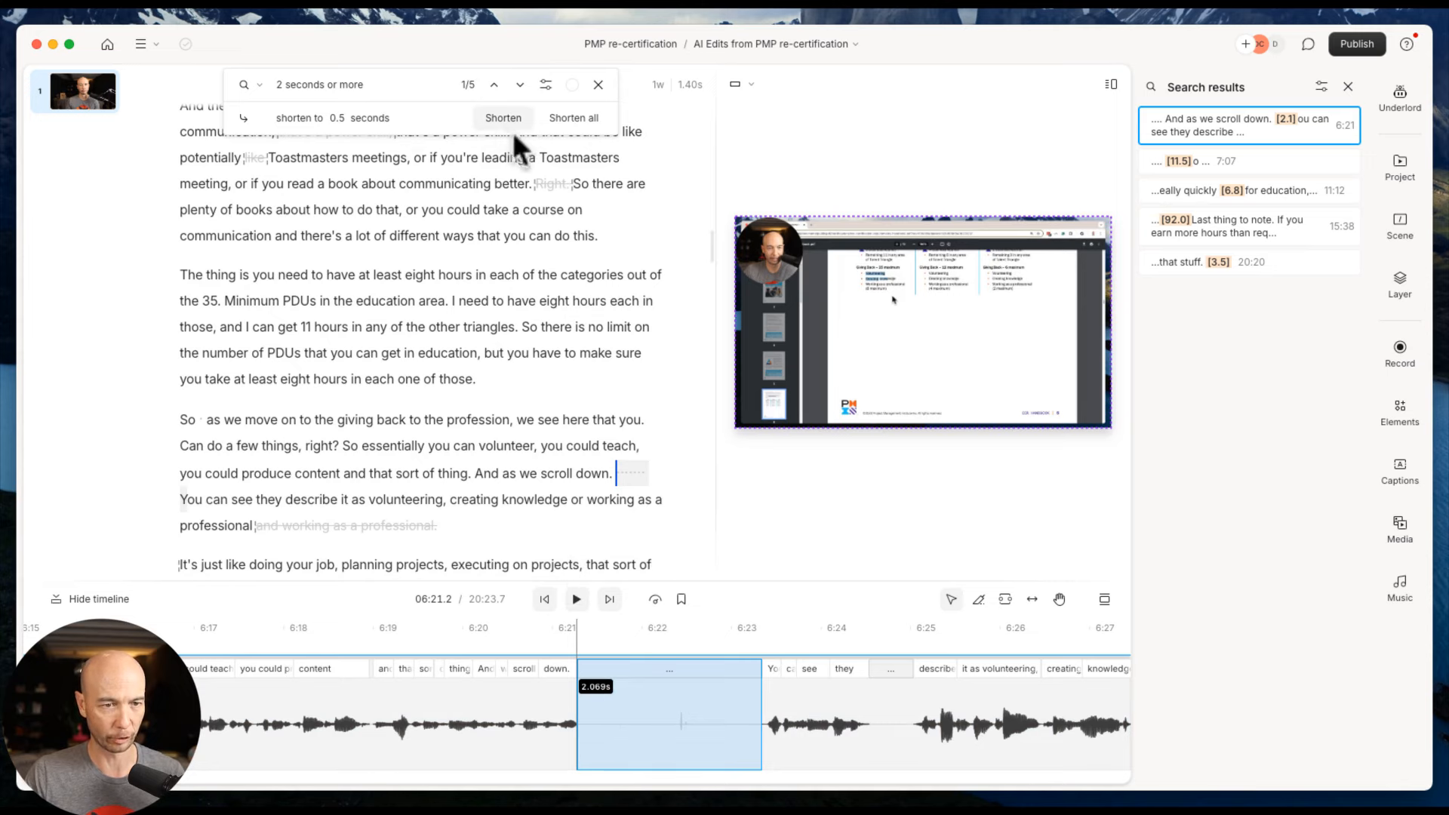
pyautogui.click(509, 122)
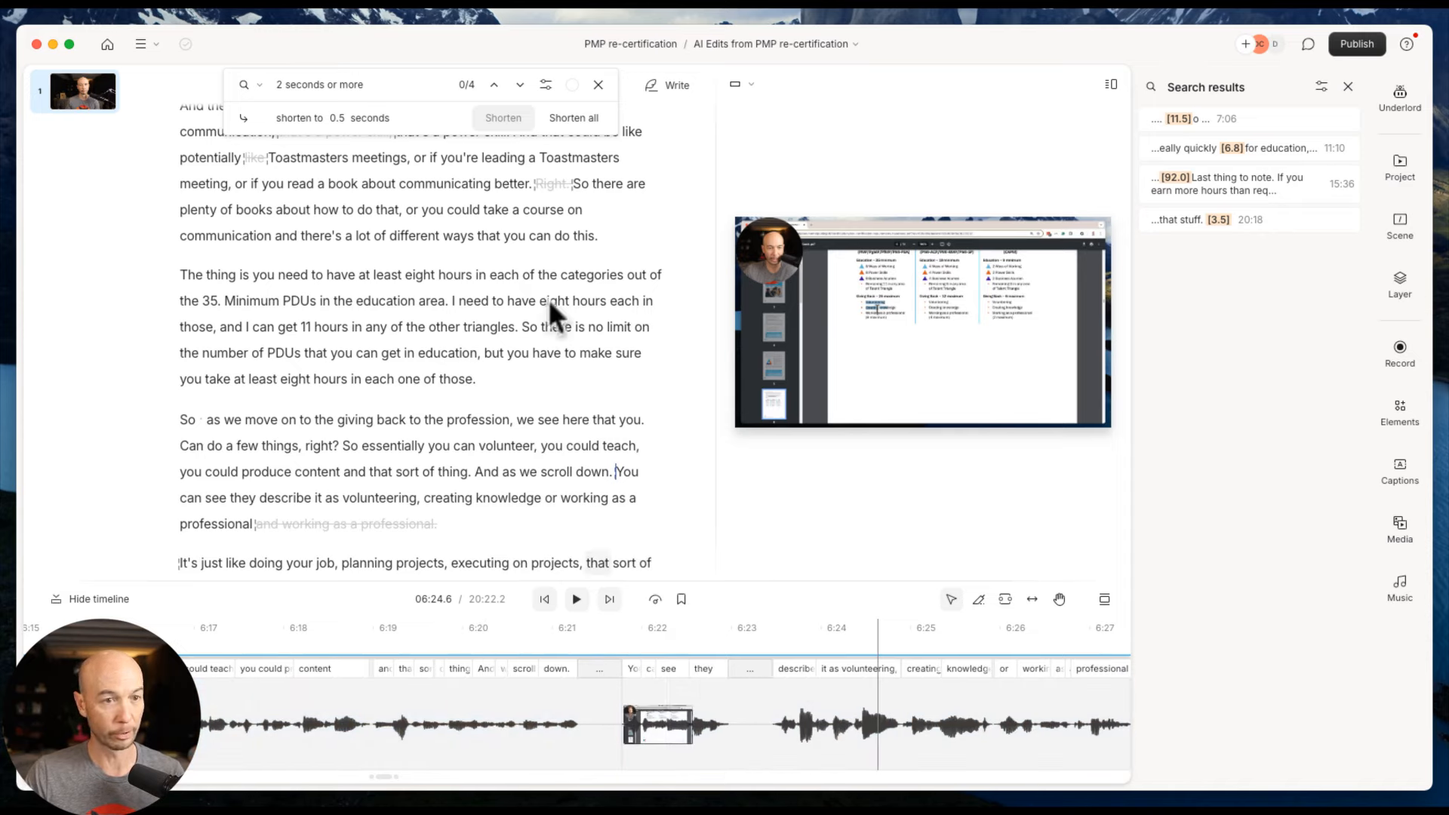
# Shorten the word gaps after "skip ahead to that section" and "cover that really quickly" to 0.5 seconds each
pyautogui.click(519, 85)
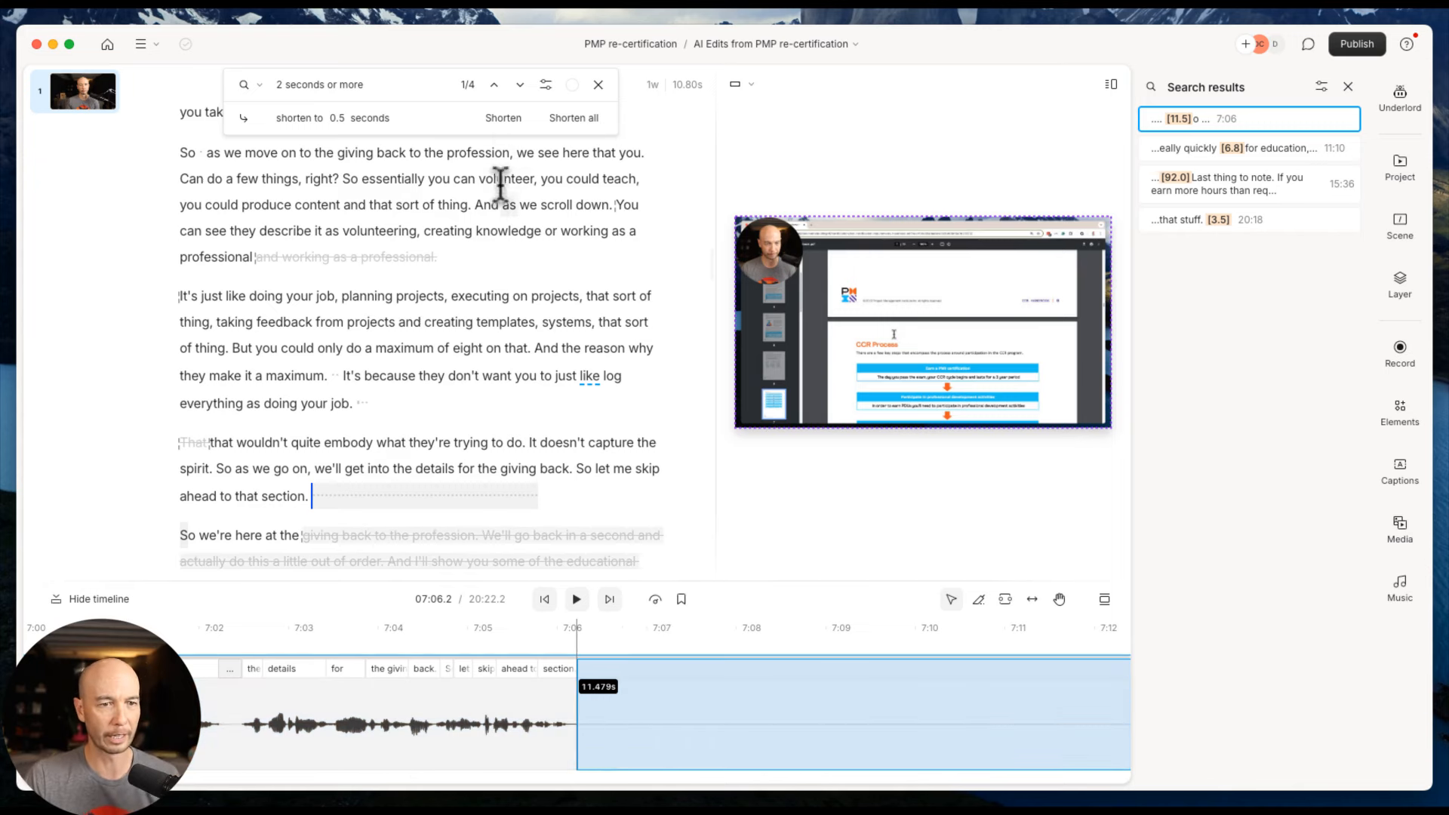
pyautogui.click(498, 118)
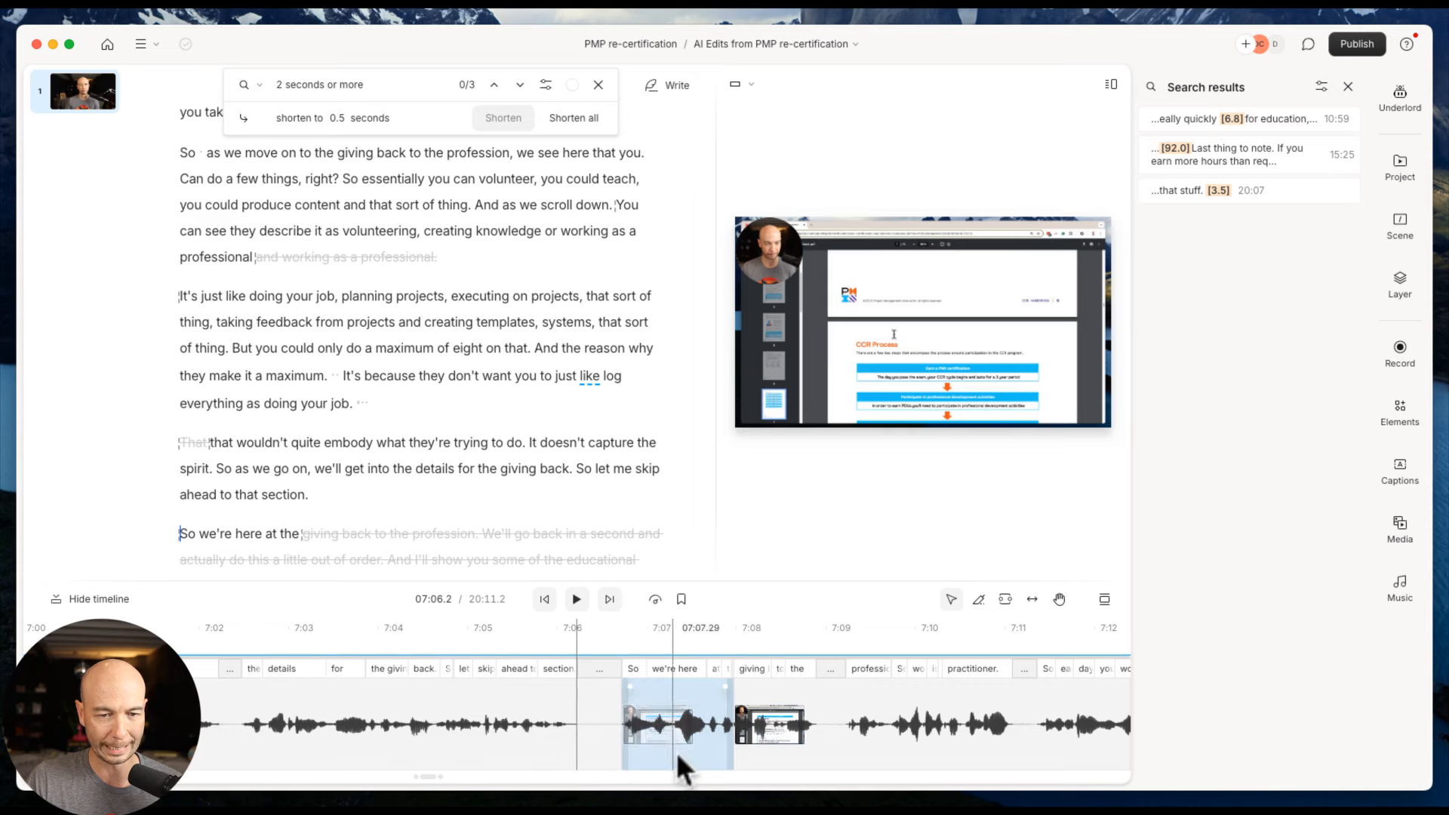
pyautogui.click(527, 89)
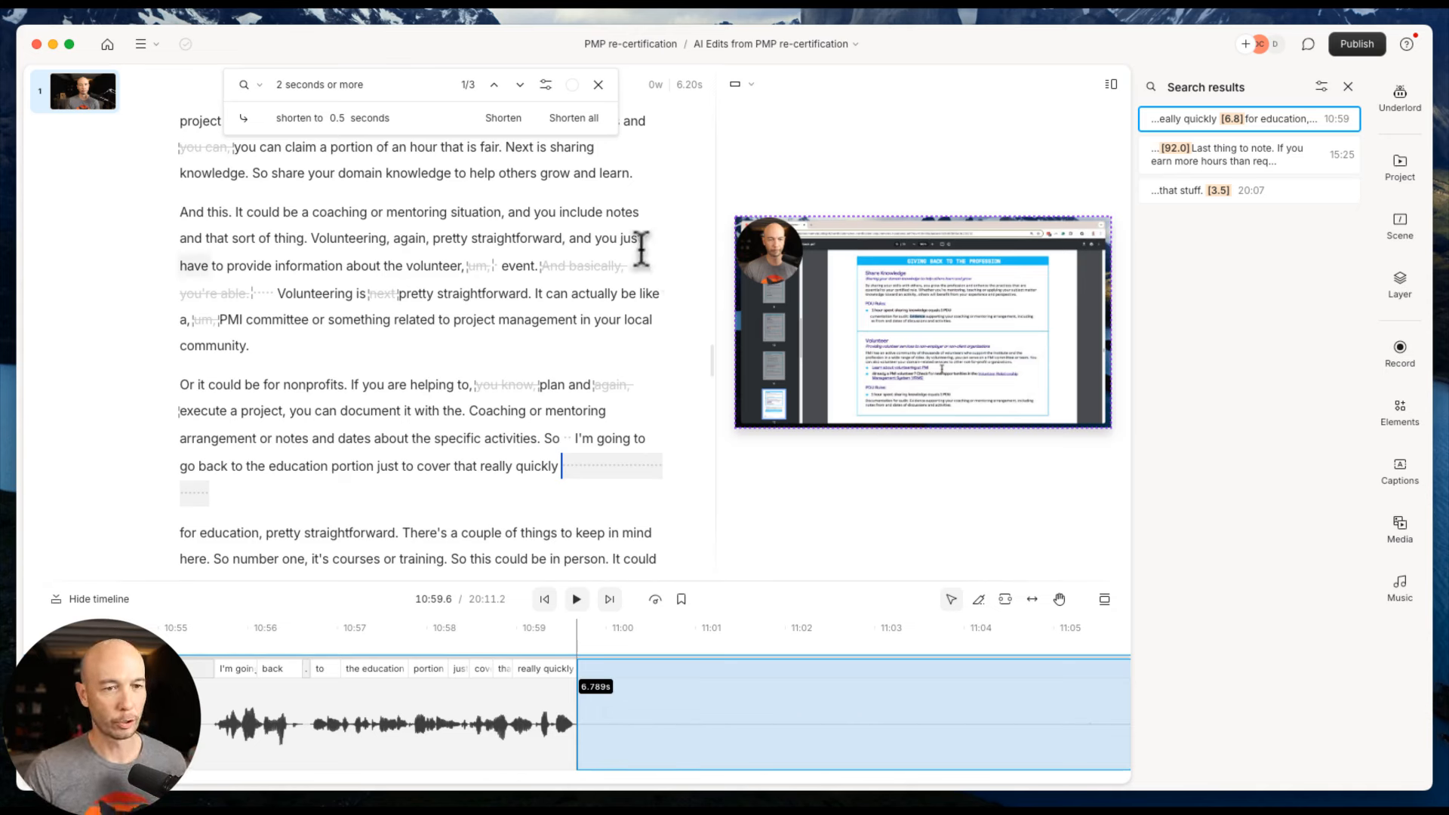
pyautogui.click(509, 117)
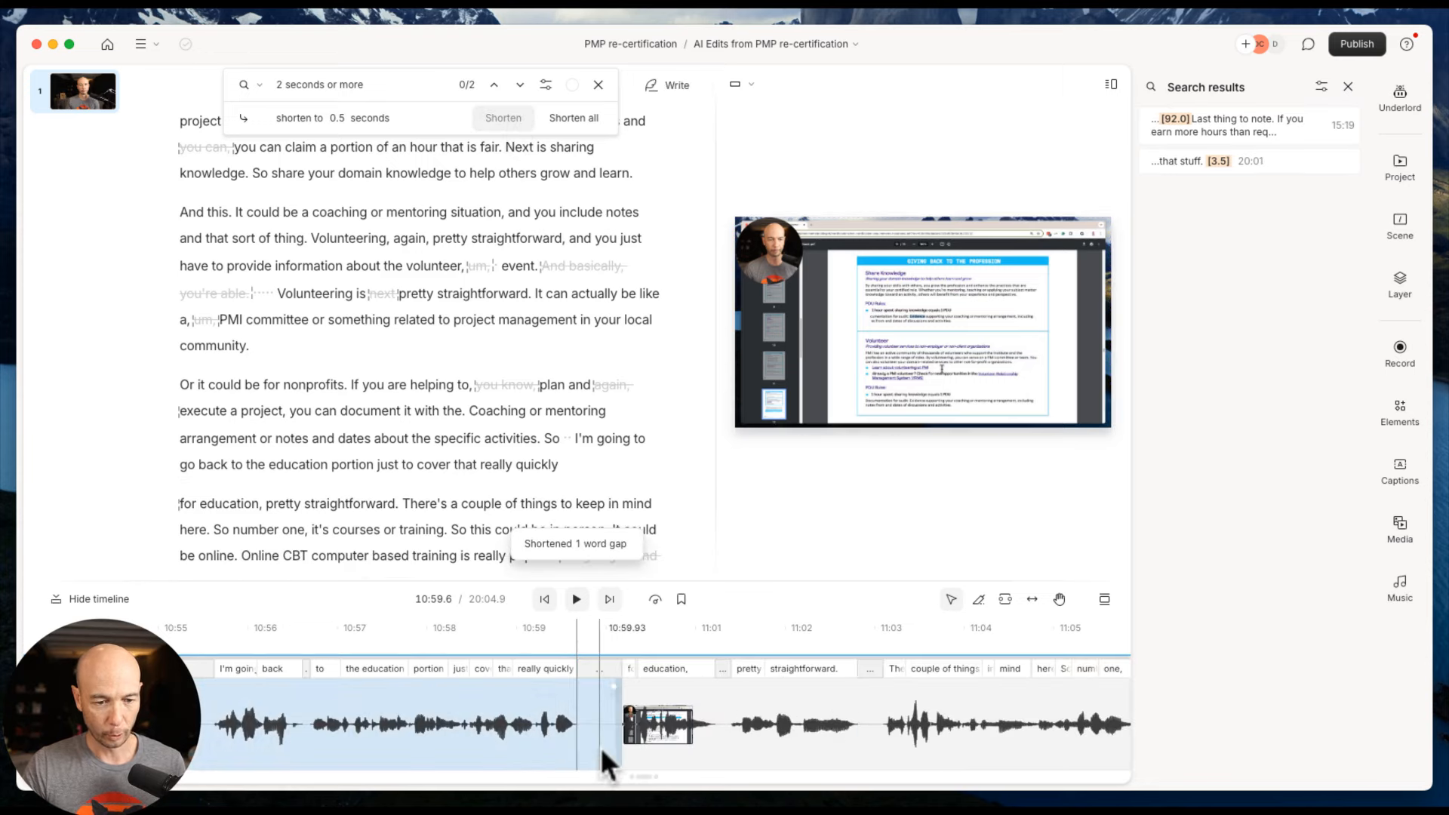
# Inspect the long gap before "Last thing to note" on the timeline and shorten it to 0.5 seconds
pyautogui.click(520, 86)
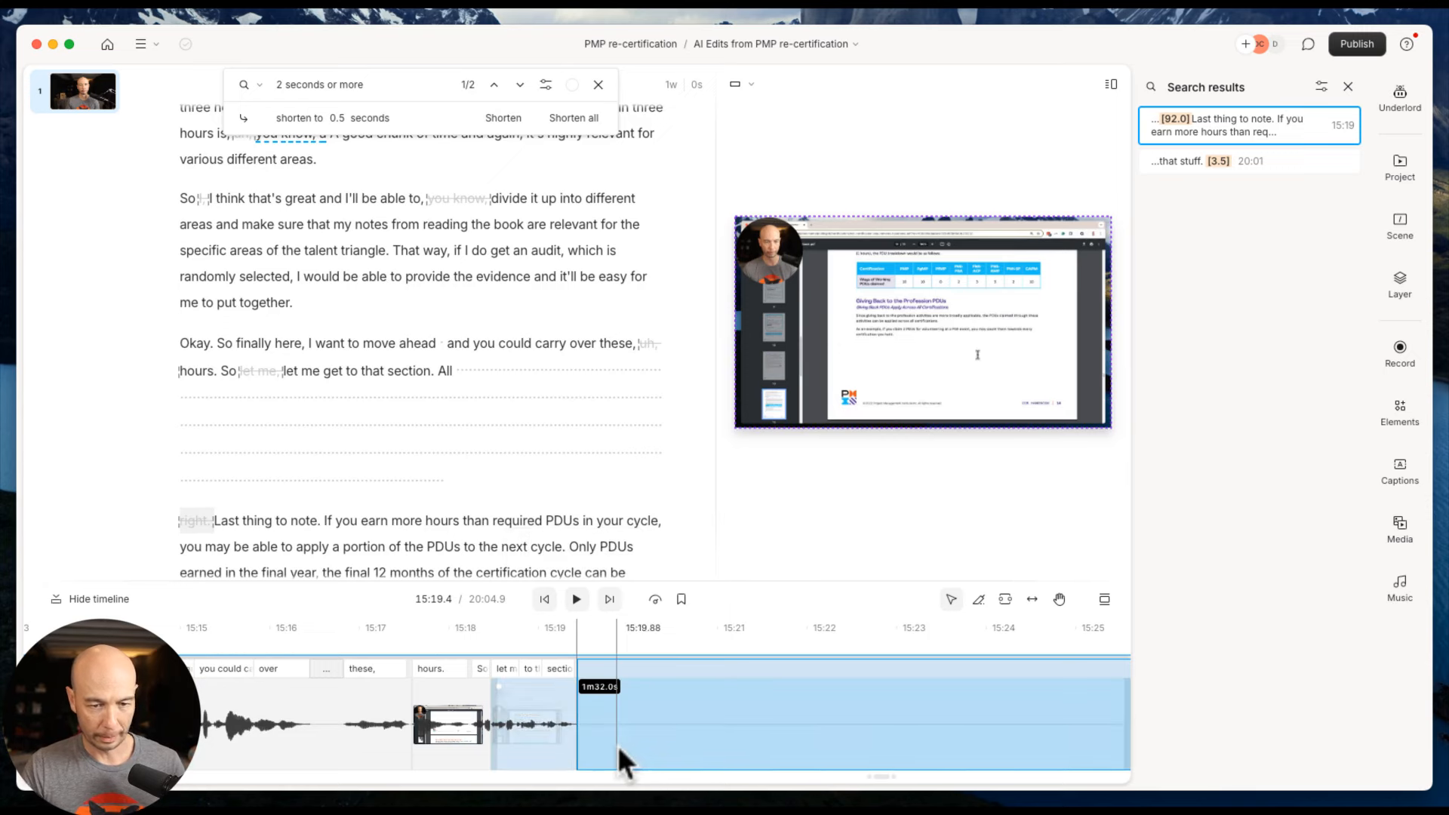
pyautogui.scroll(-3, 656, 740)
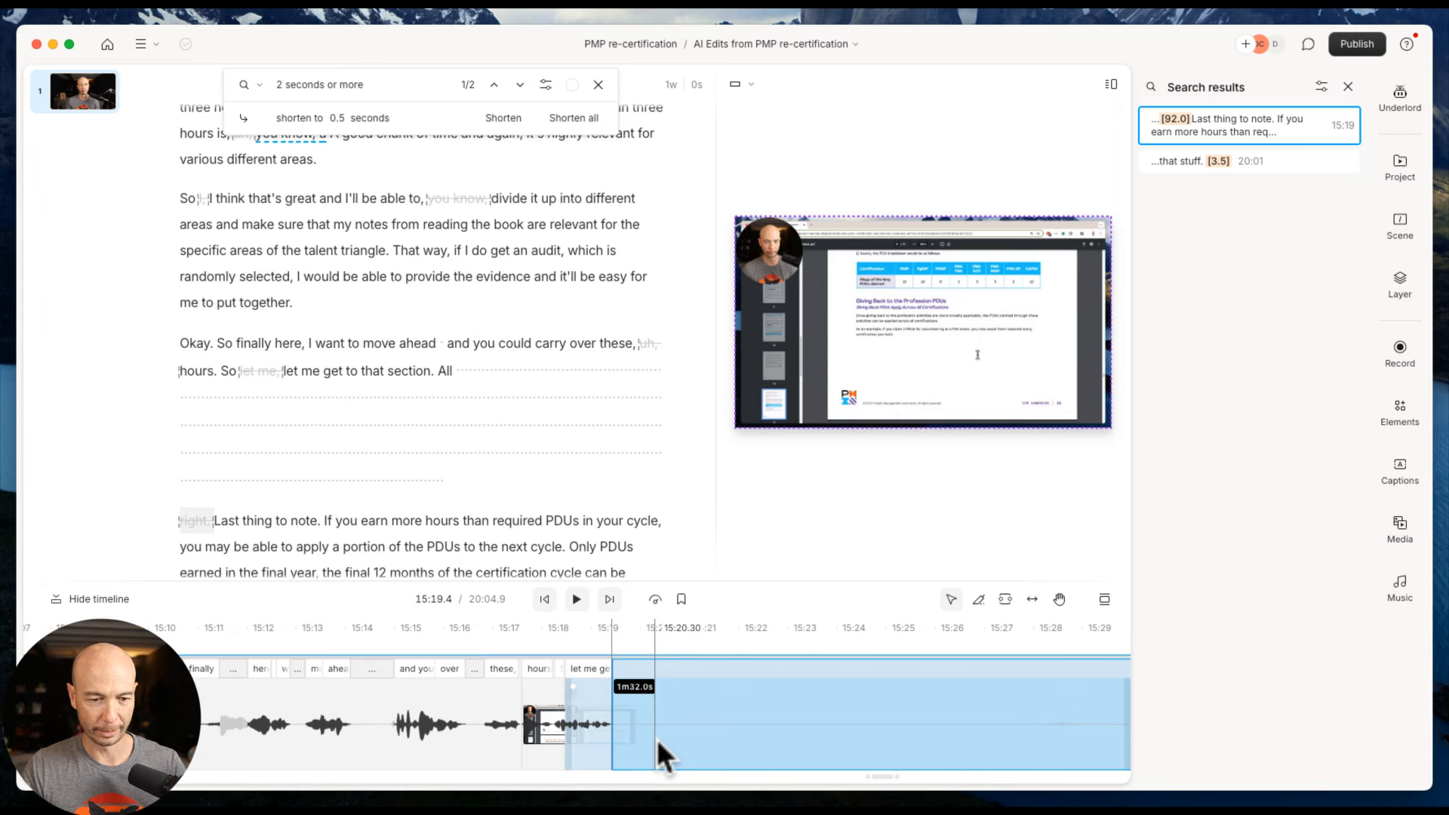
pyautogui.hscroll(-3, 657, 740)
pyautogui.hscroll(6, 656, 739)
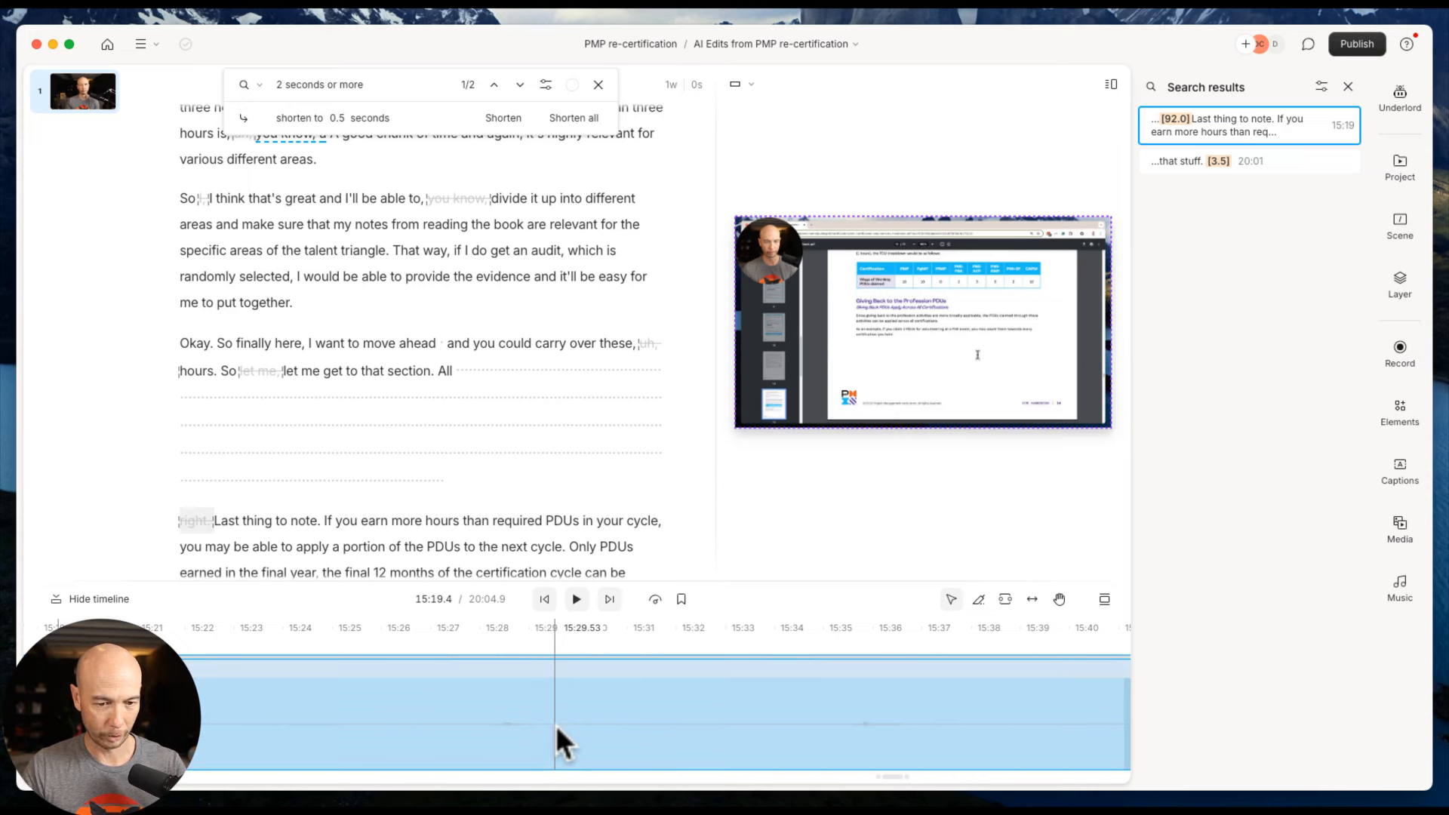
pyautogui.scroll(-10, 556, 724)
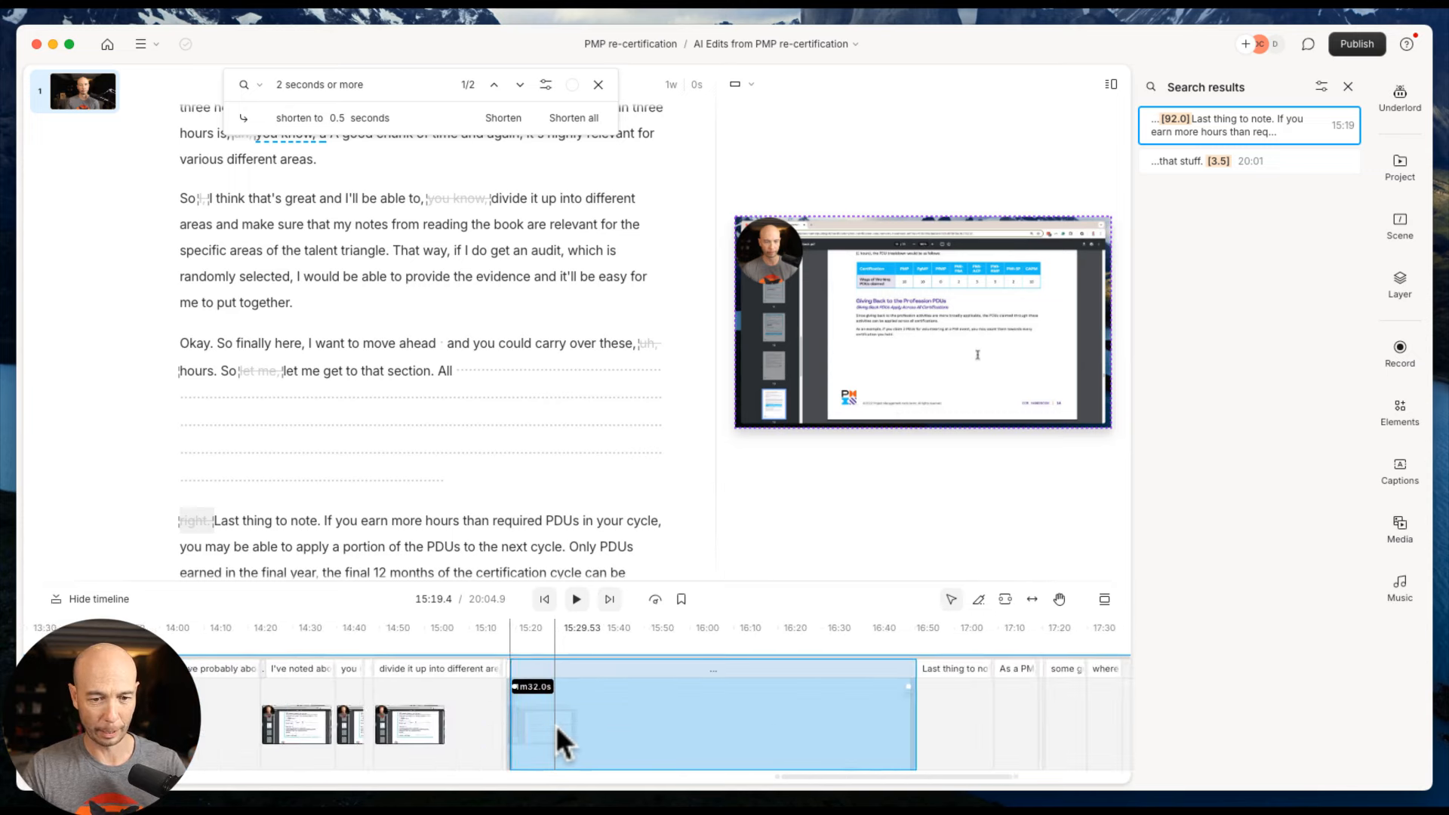
pyautogui.click(501, 124)
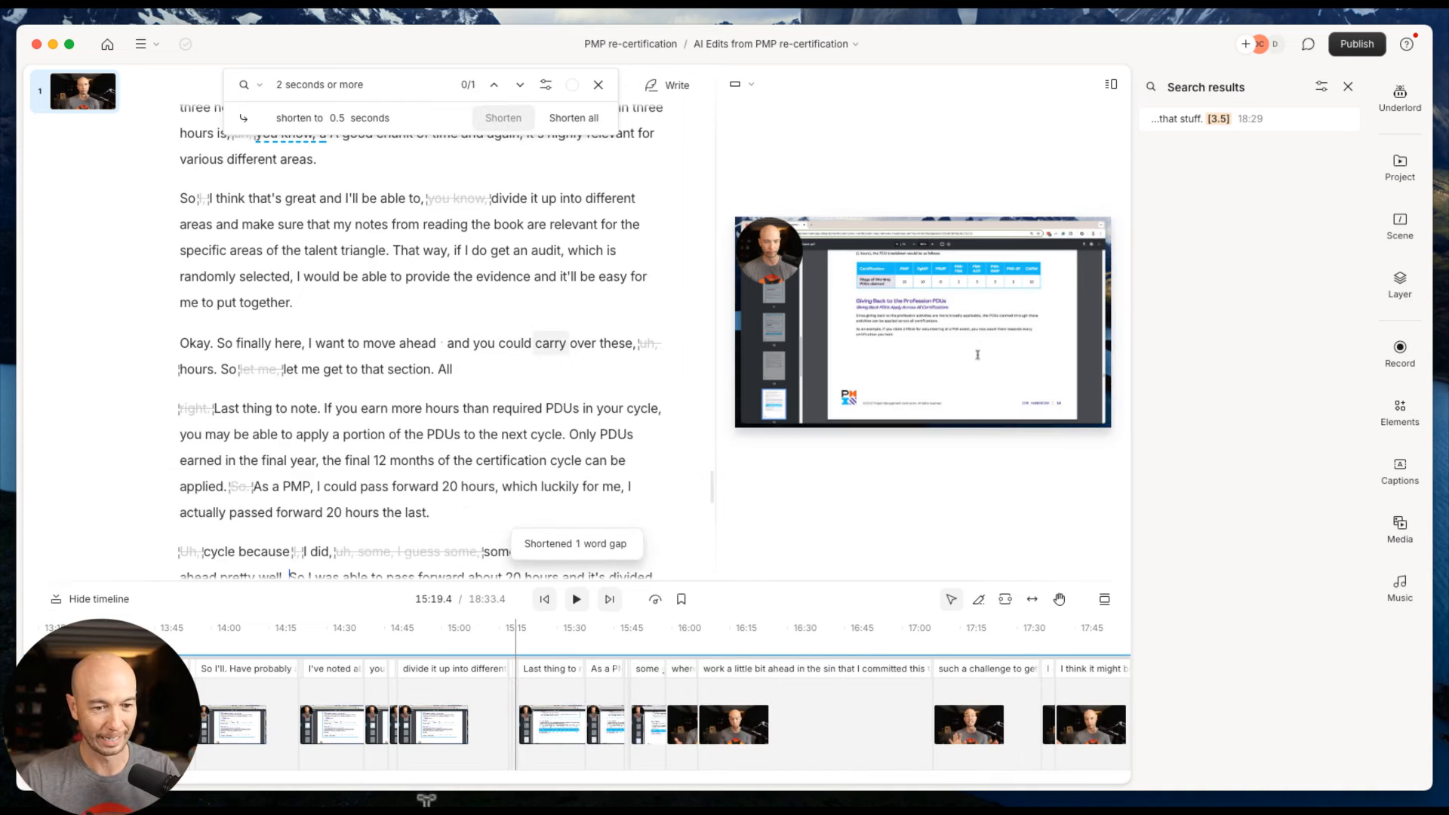
# Inspect the final word gap after "all that stuff" on the timeline and shorten it to 0.5 seconds
pyautogui.scroll(5, 501, 722)
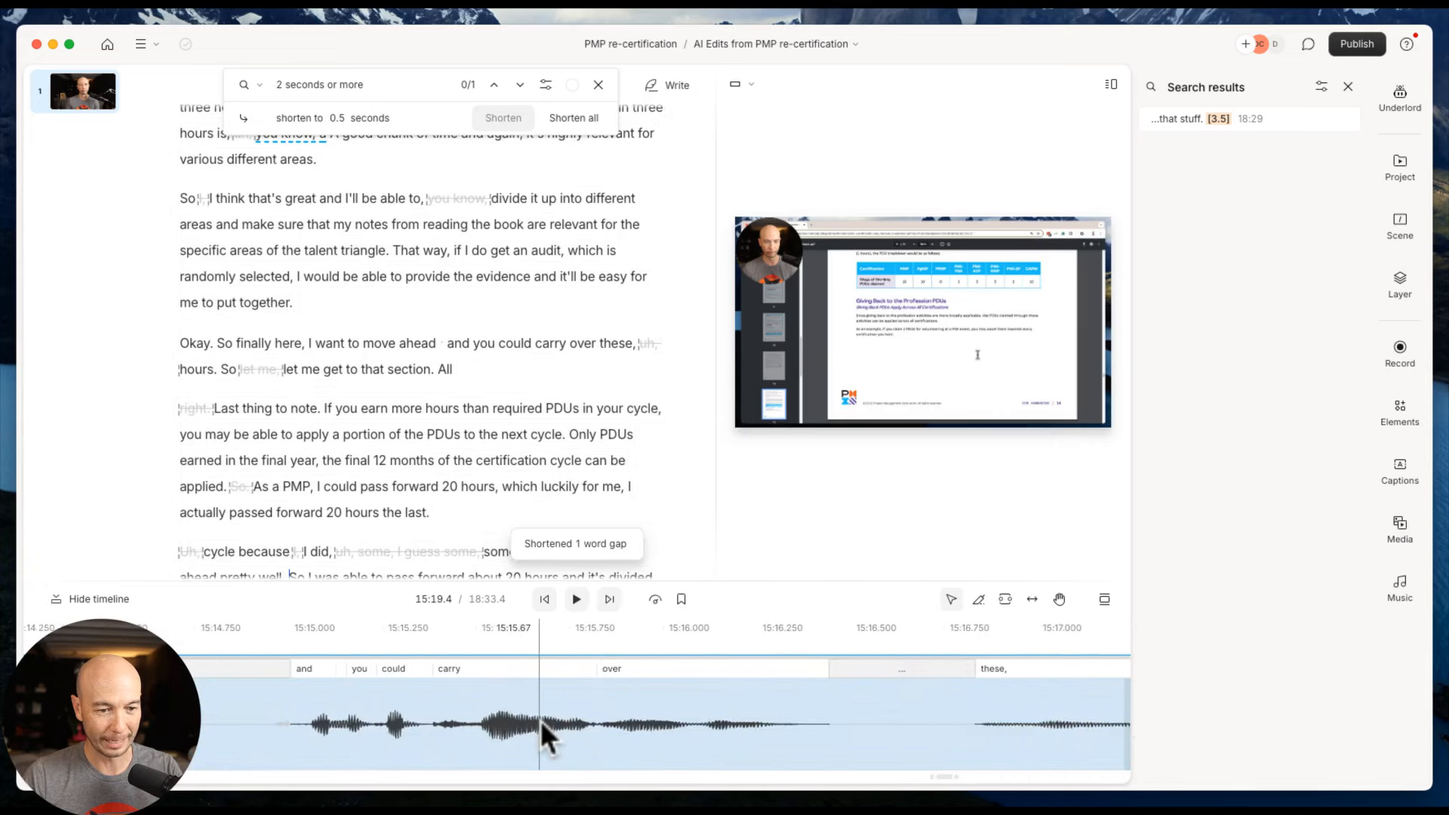
pyautogui.hscroll(-5, 533, 722)
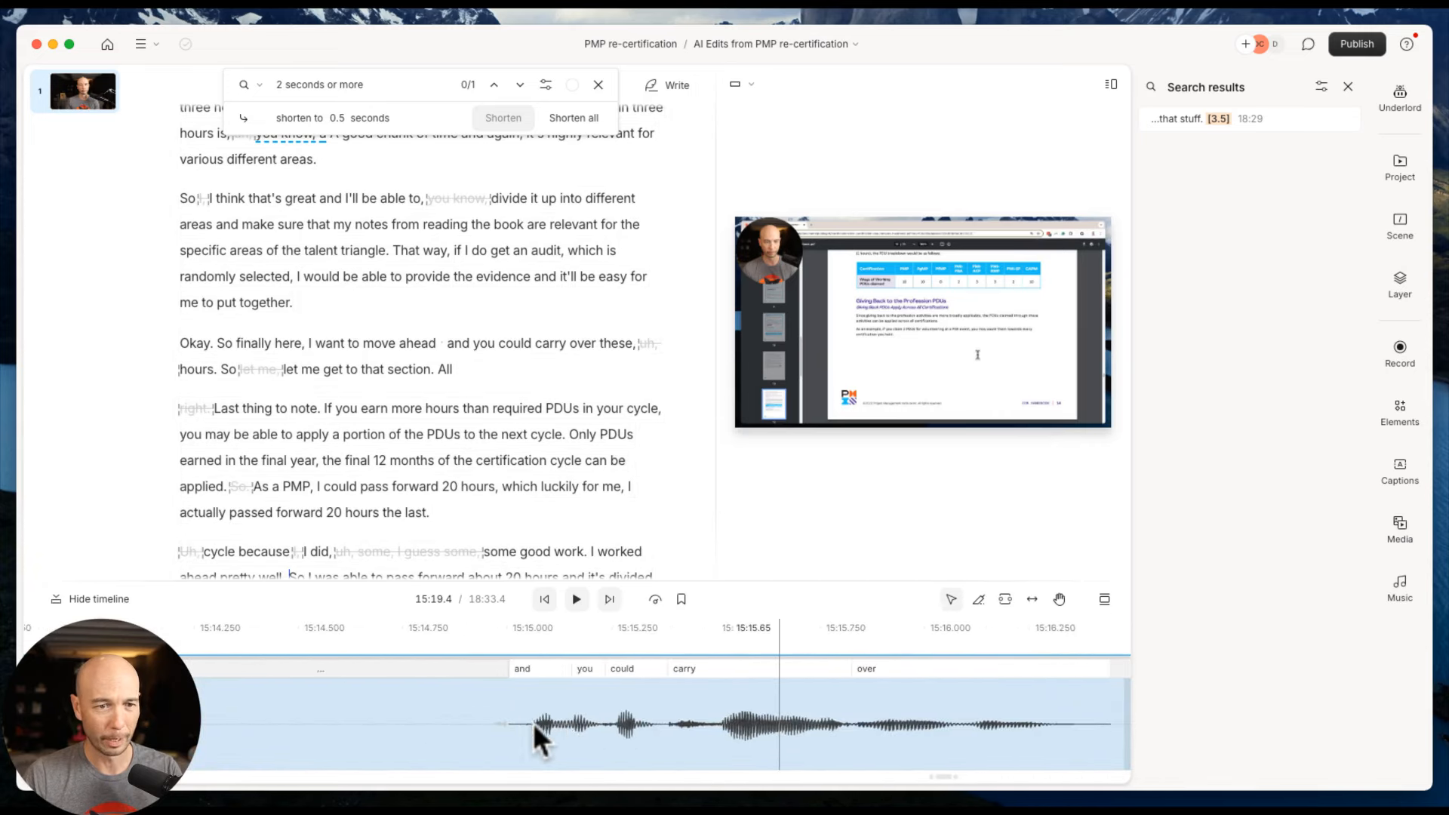
pyautogui.hscroll(-3, 527, 718)
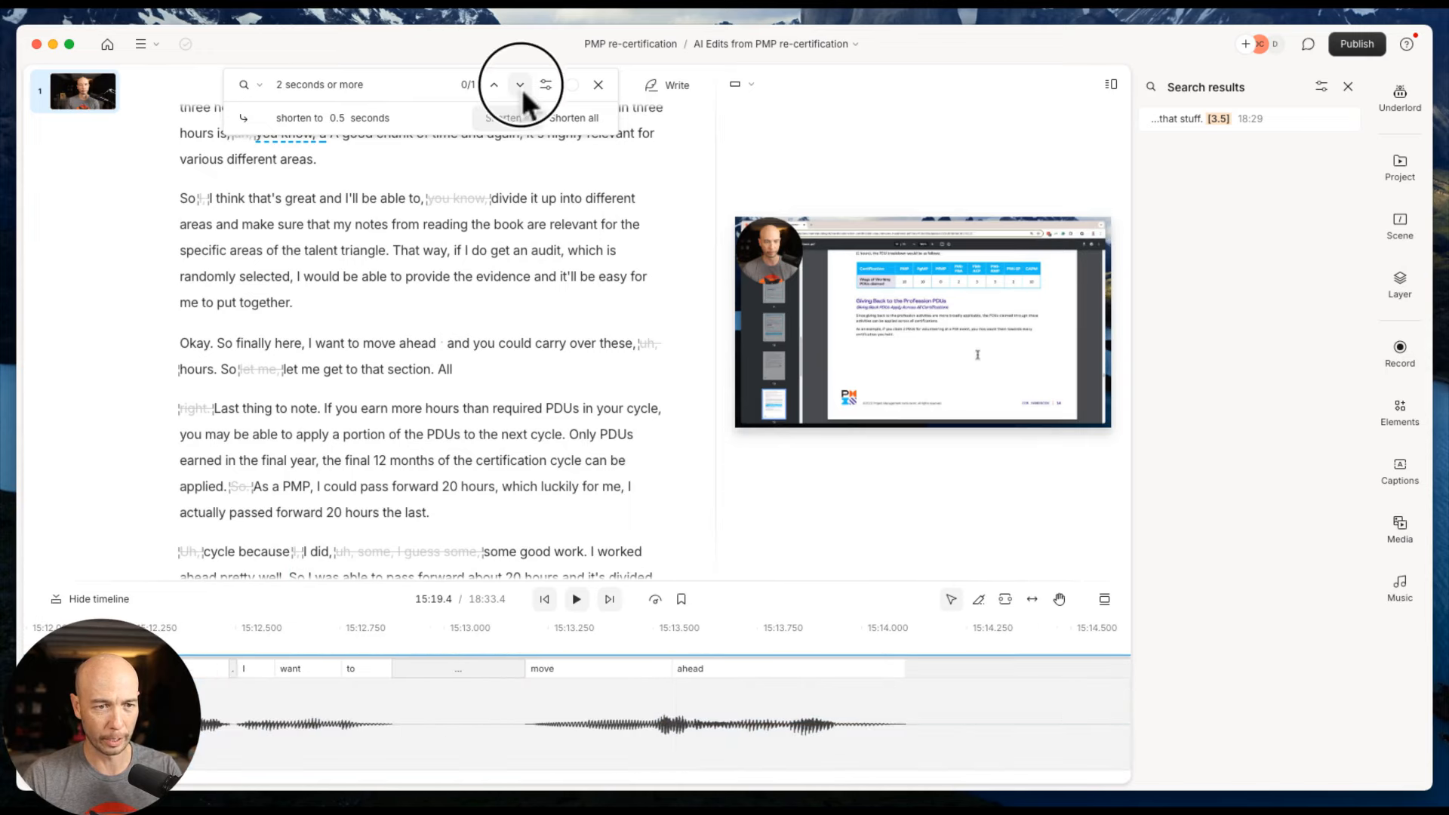
pyautogui.click(519, 85)
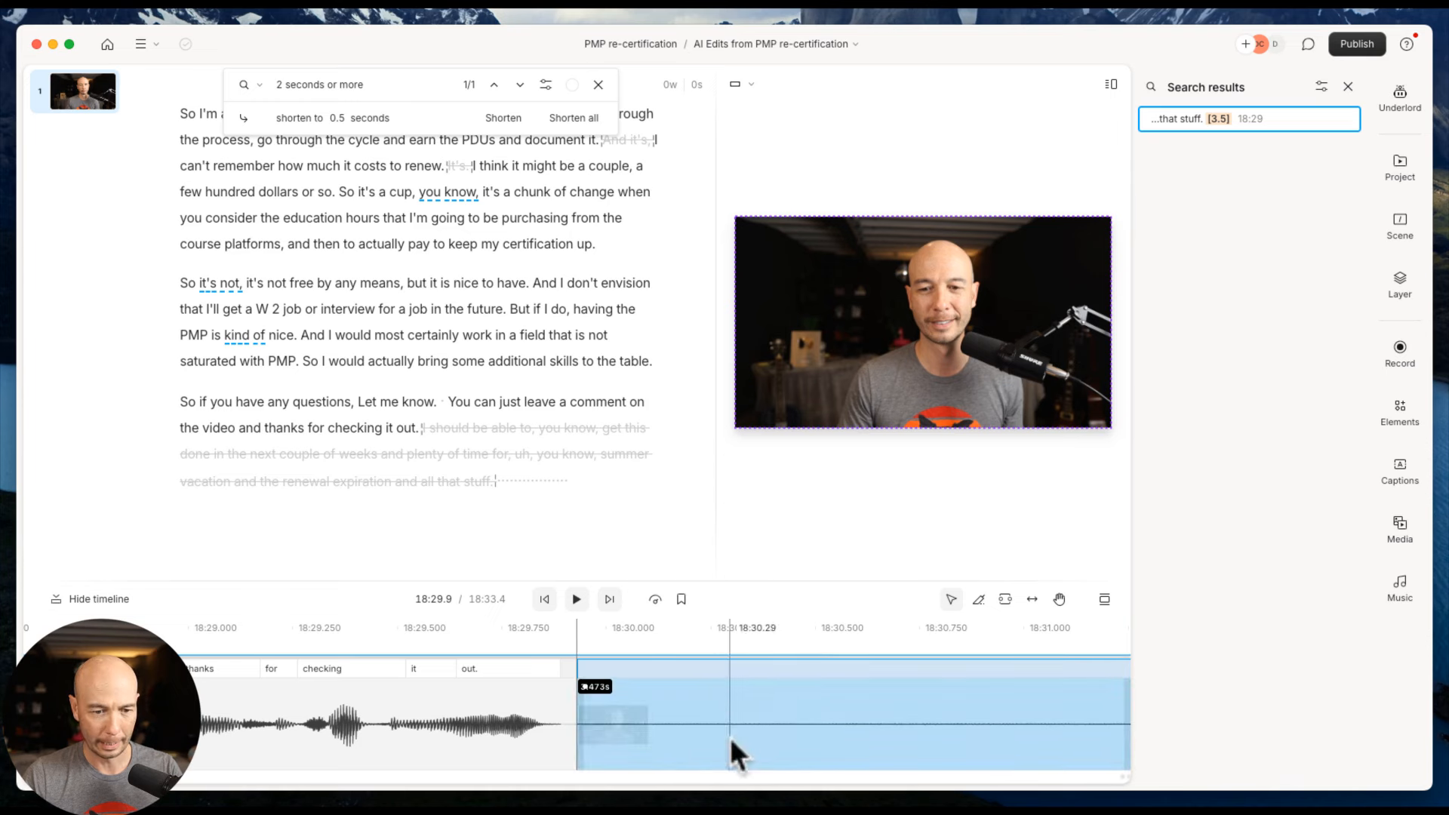
pyautogui.scroll(-2, 509, 751)
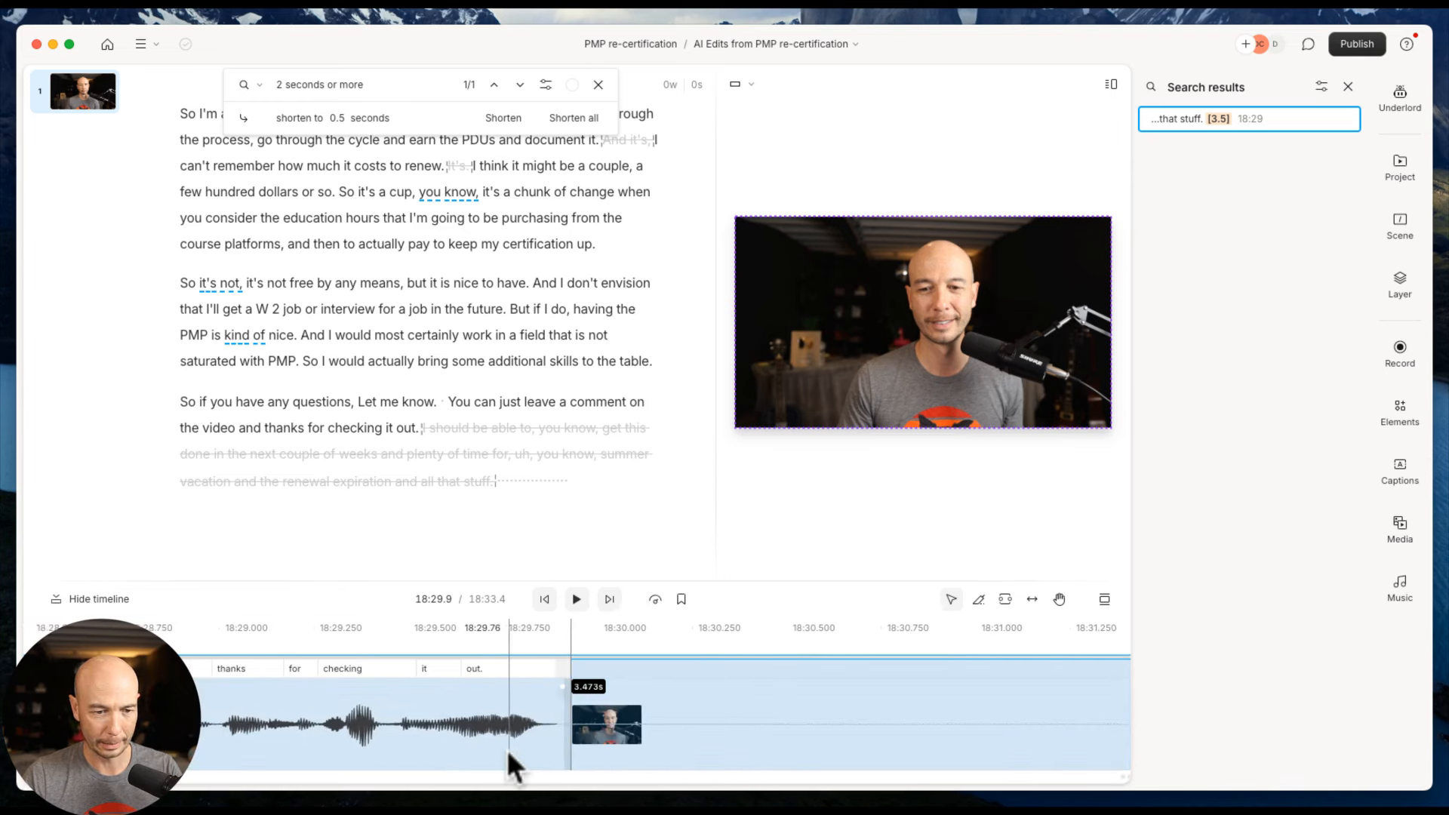
pyautogui.hscroll(5, 459, 732)
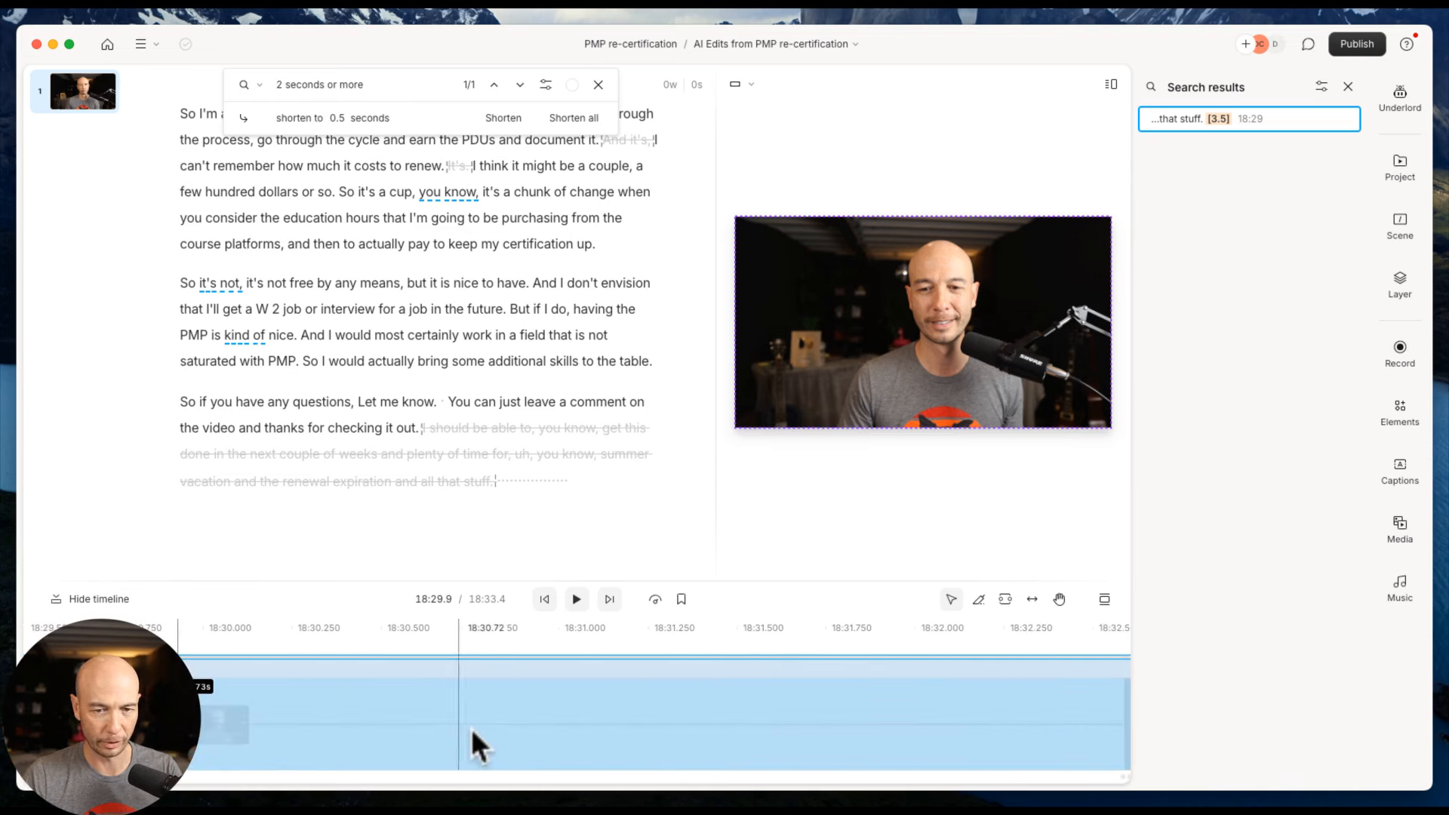
pyautogui.hscroll(3, 543, 692)
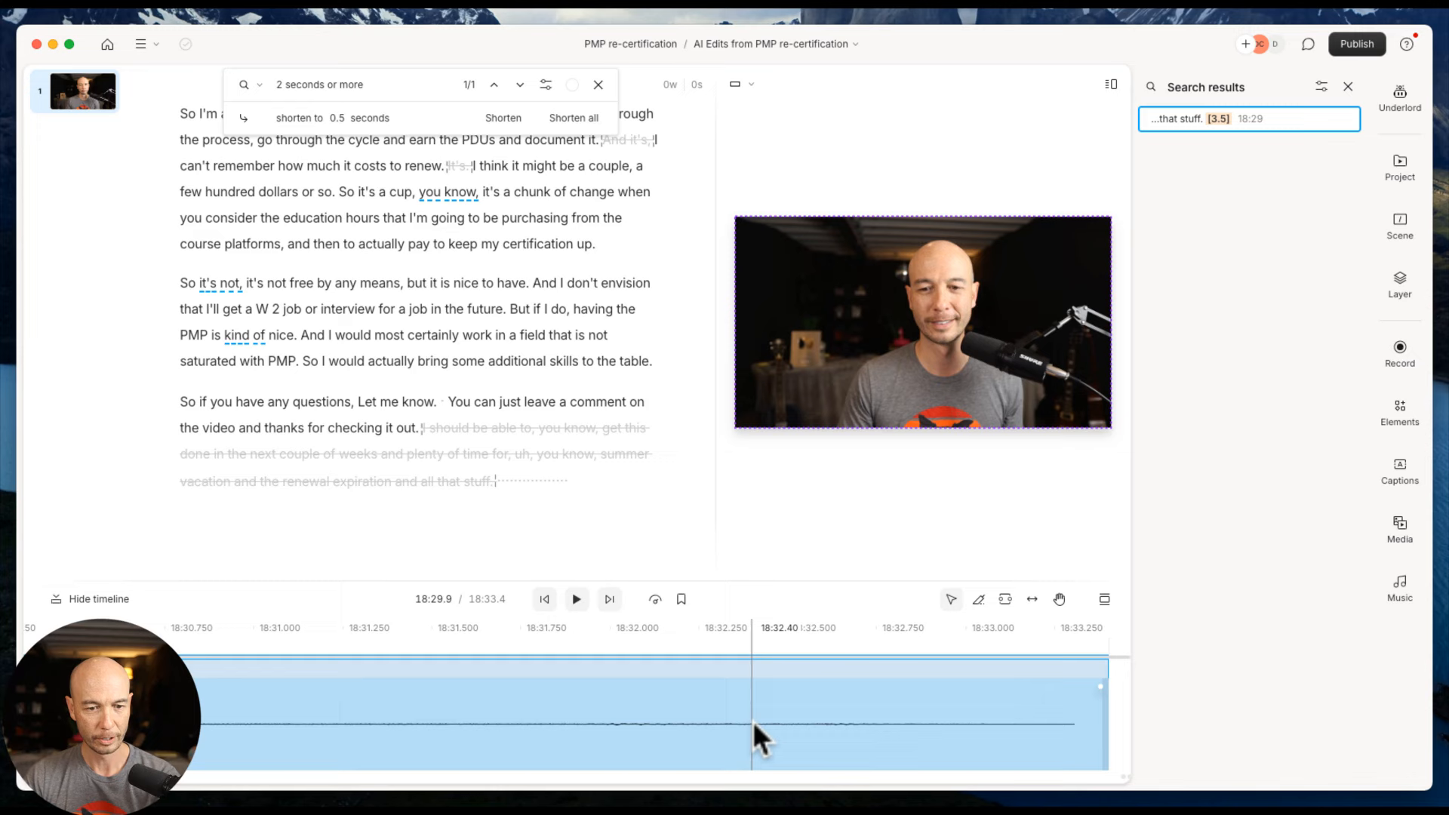
pyautogui.click(503, 124)
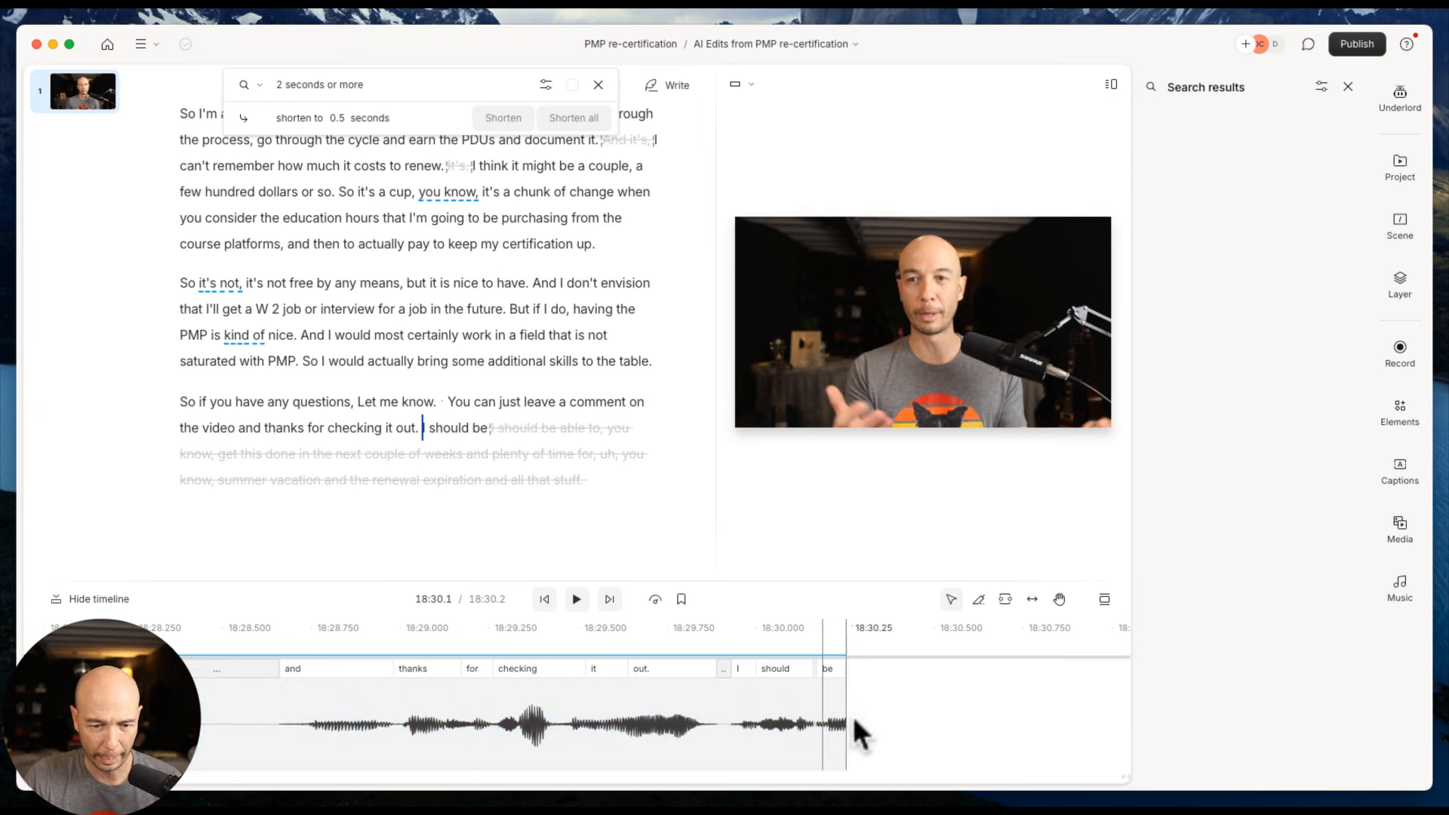
# Try extending the end of the final clip past "thanks for checking it out" and undo the extension
pyautogui.moveTo(848, 713); pyautogui.dragTo(1046, 688)
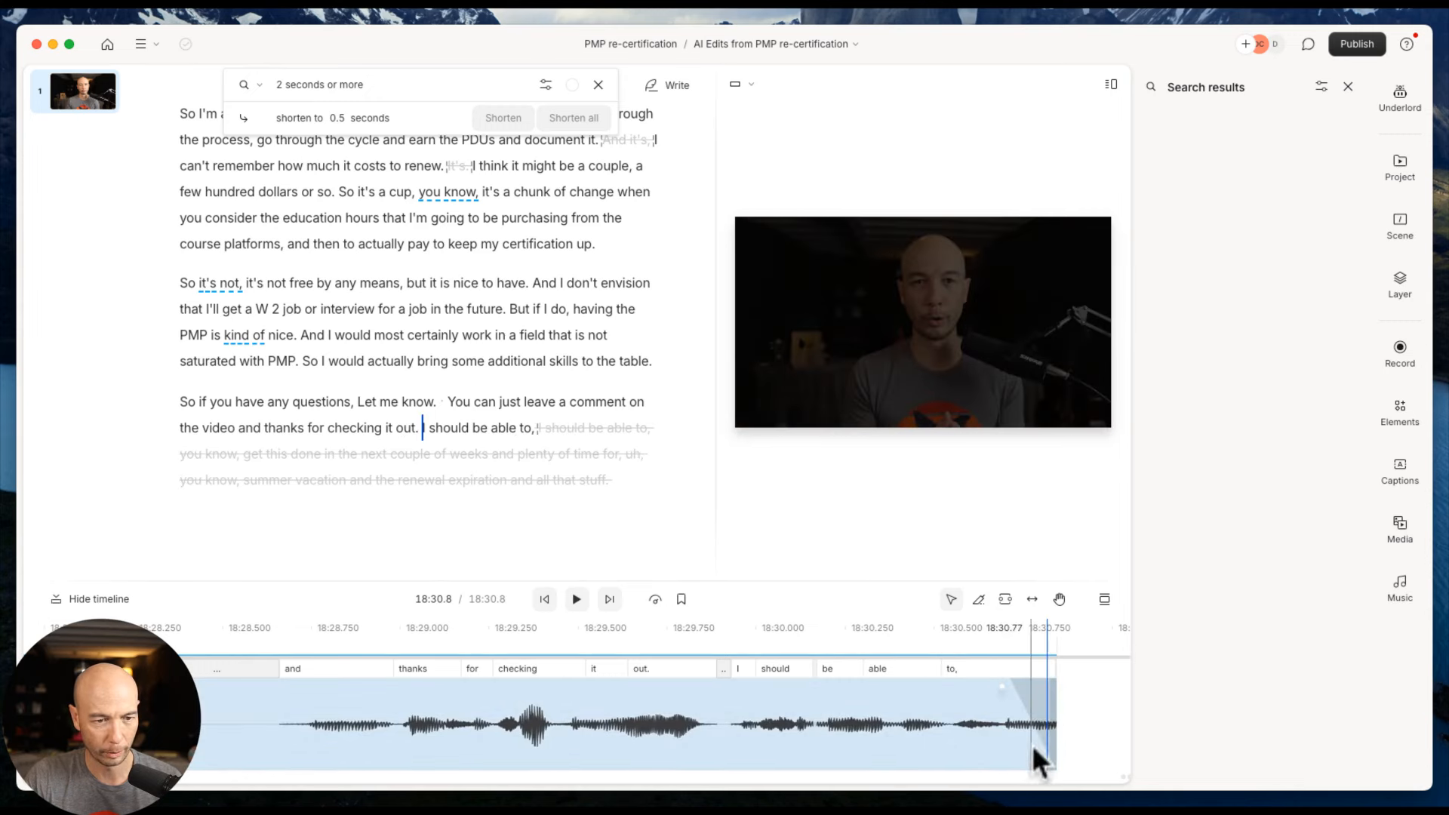
pyautogui.press('super+z')
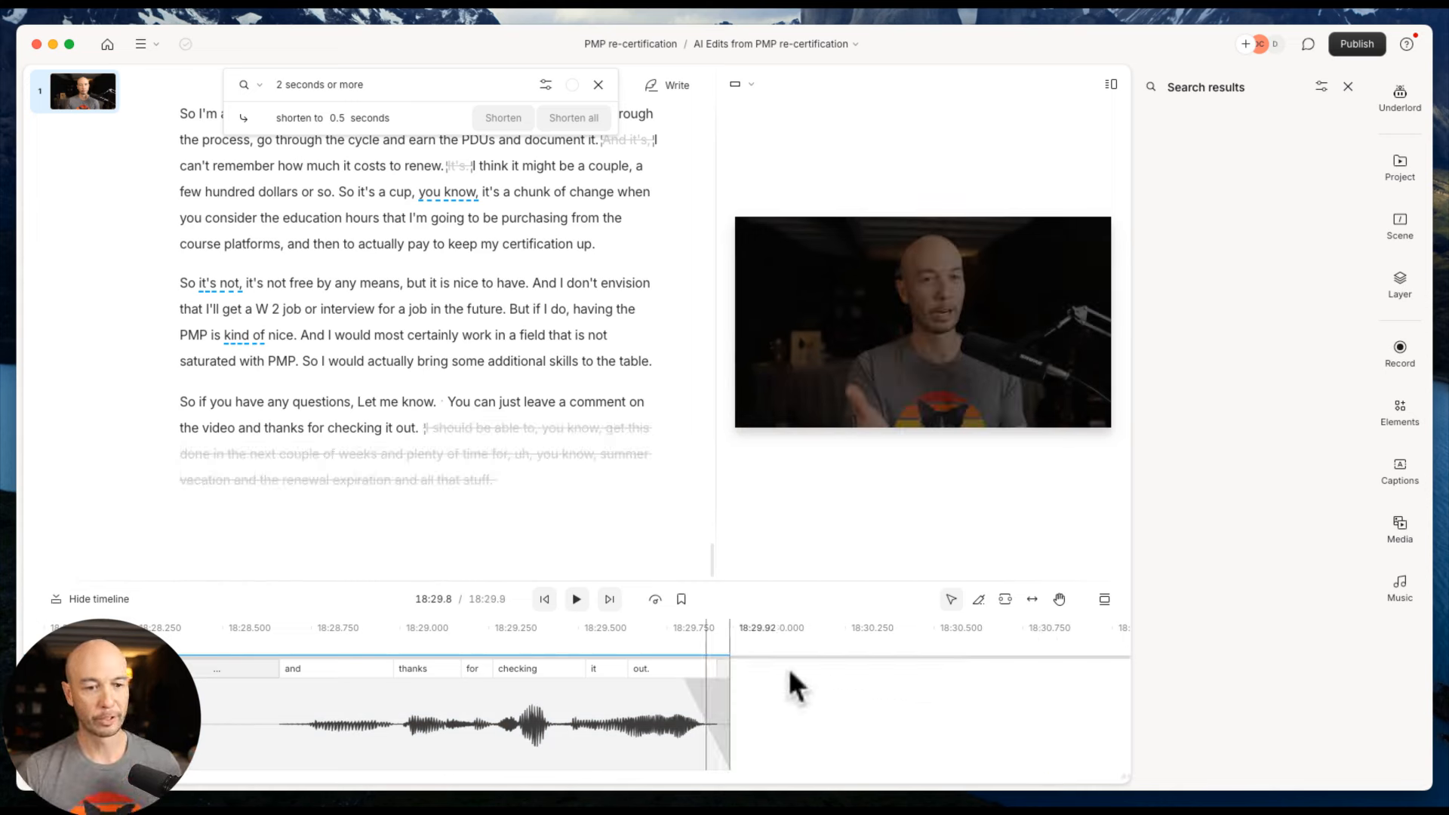
# Return the playhead to the start of the composition and close the word gap search
pyautogui.click(543, 599)
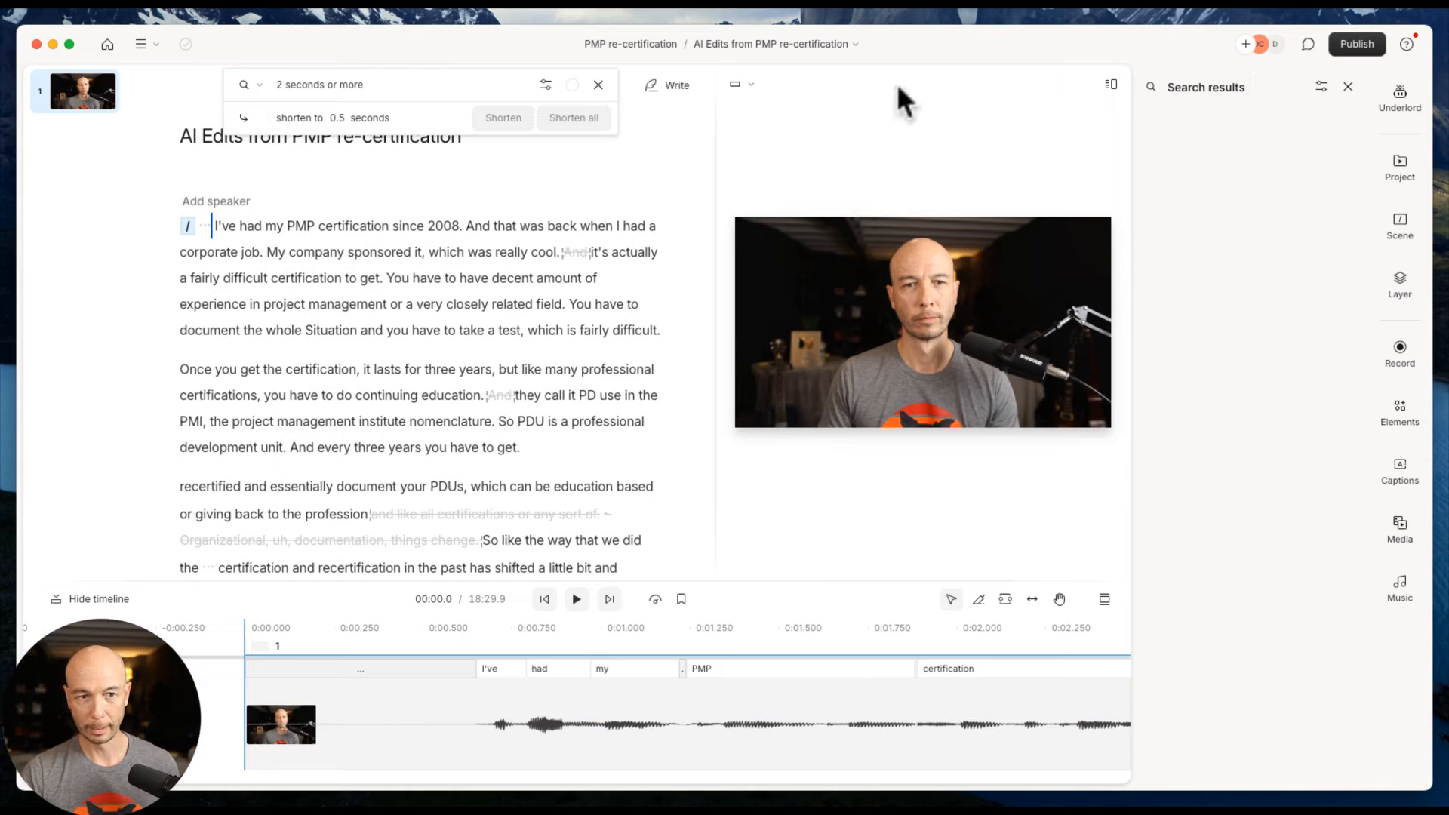
pyautogui.click(603, 86)
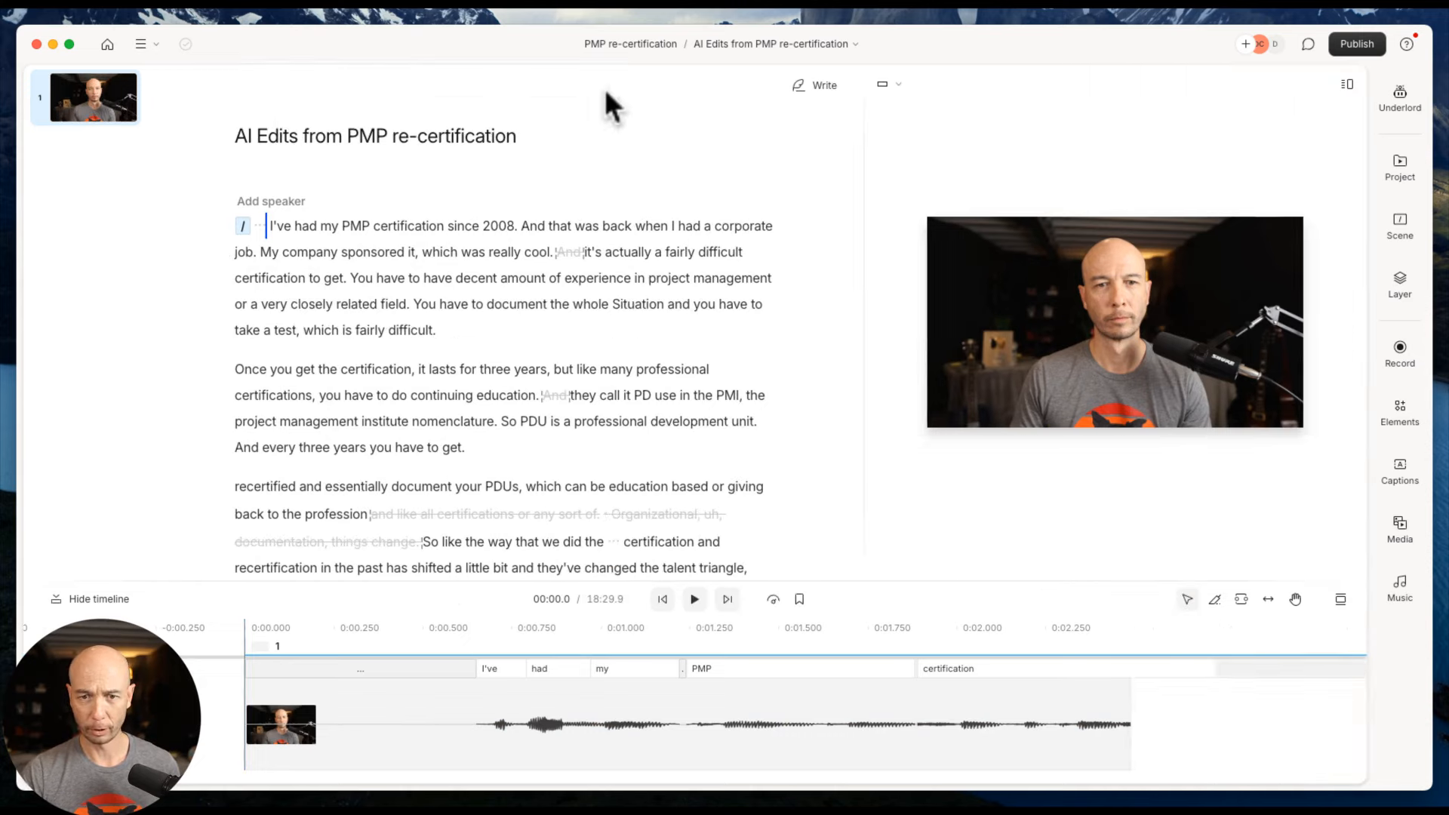
# Search the composition for filler words, limiting the search to "Uh" and "Um" only
pyautogui.click(1382, 102)
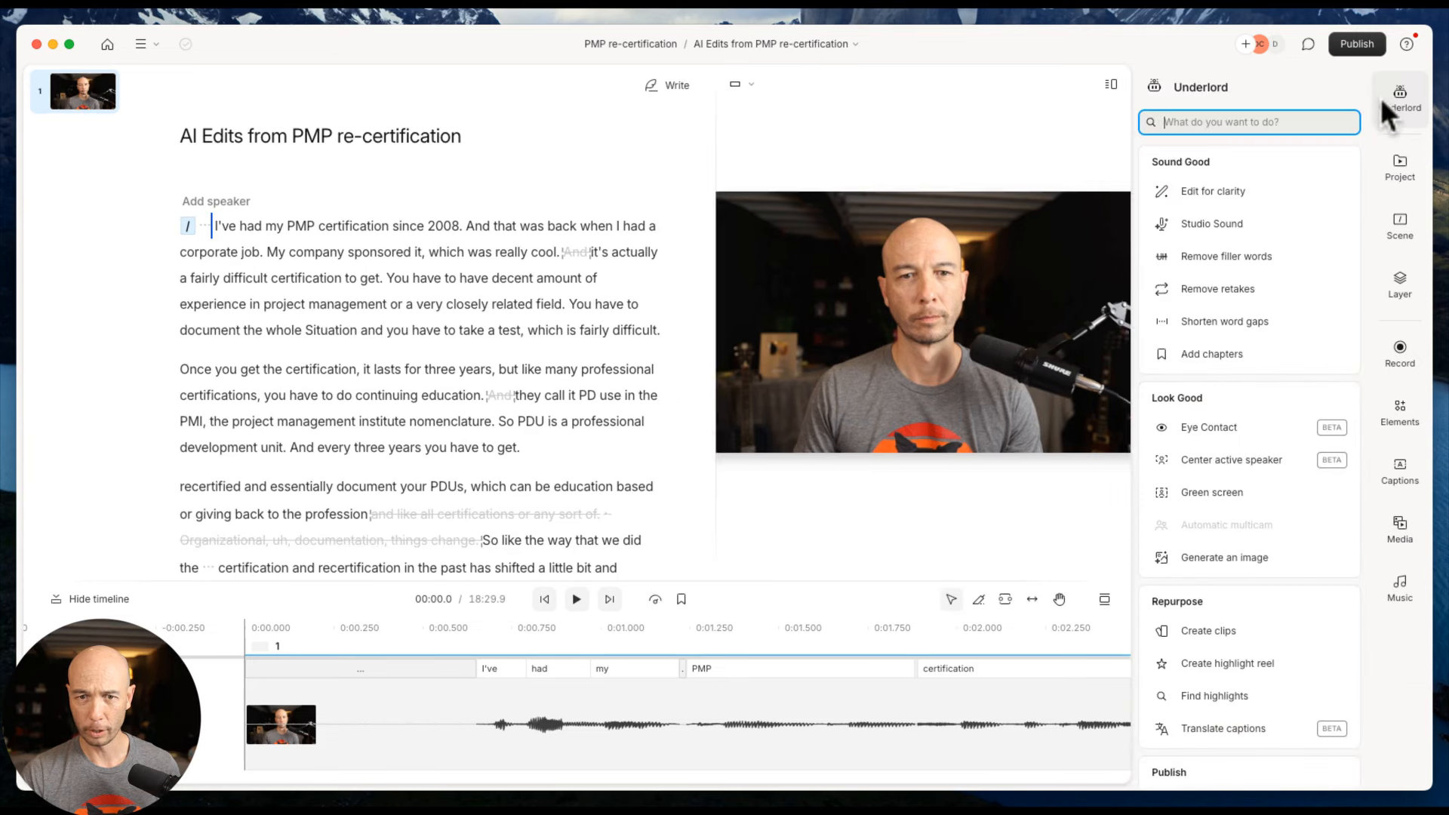
pyautogui.moveTo(1191, 197)
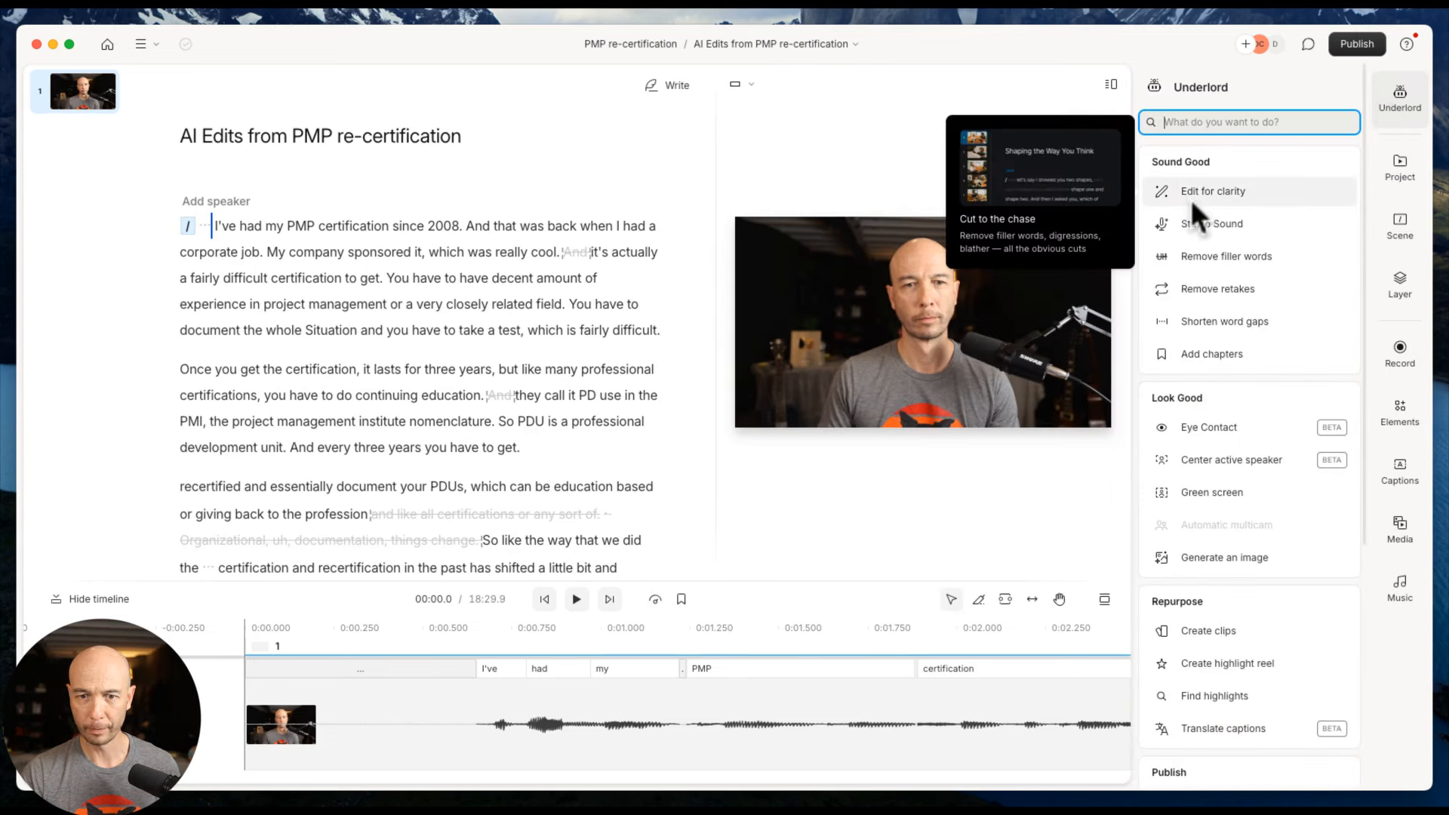
pyautogui.click(1234, 258)
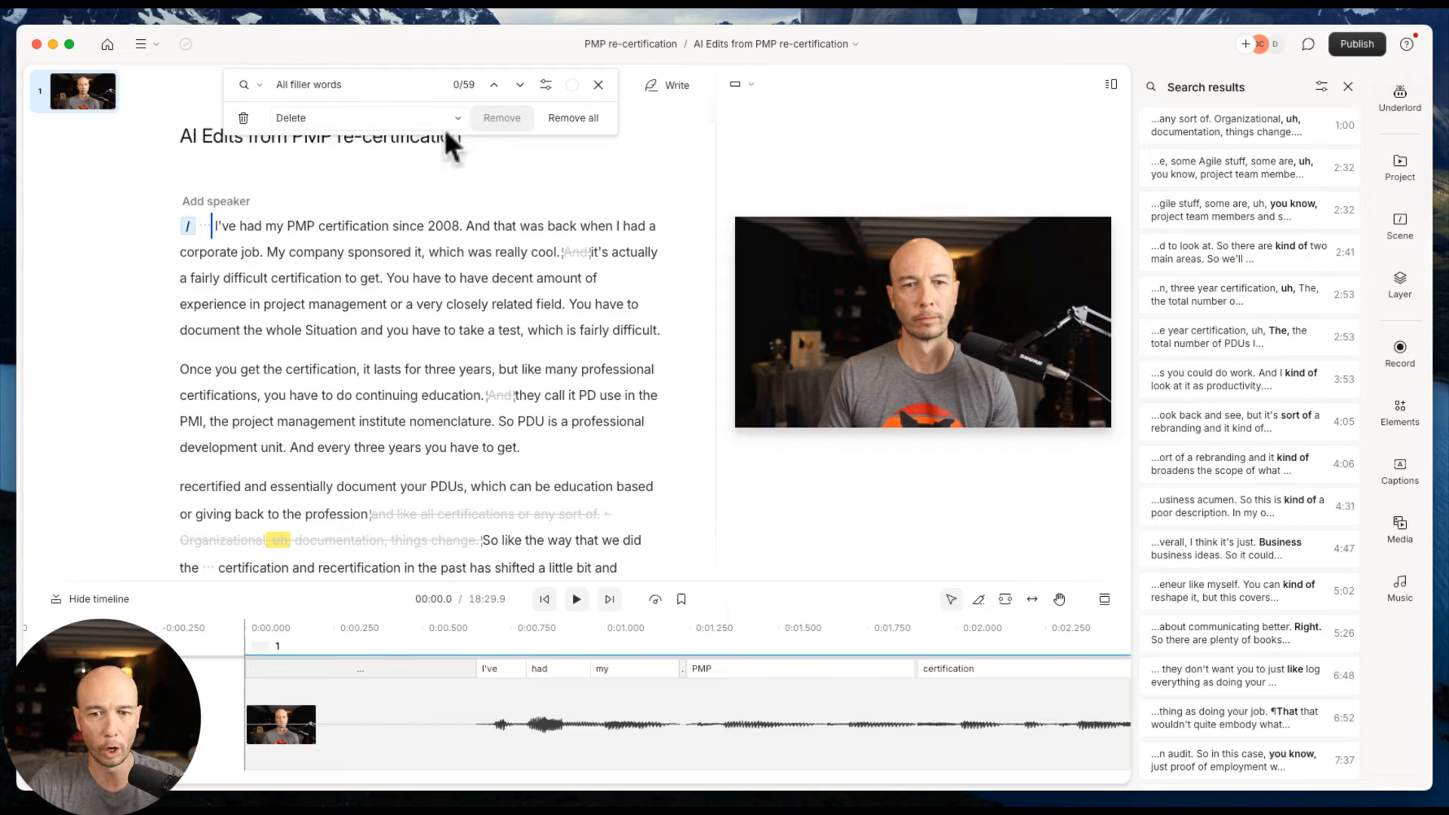
pyautogui.click(290, 83)
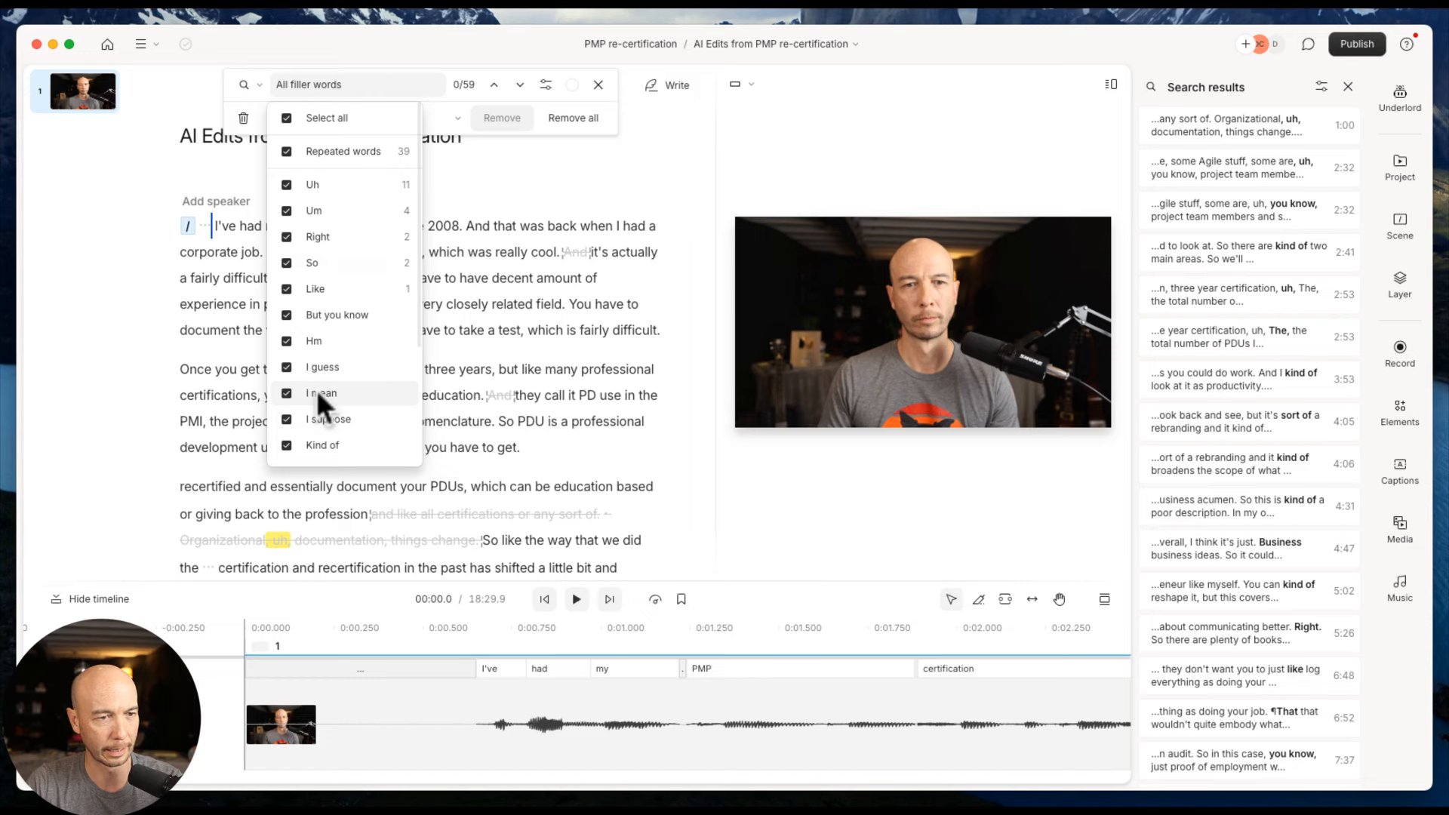
pyautogui.click(285, 119)
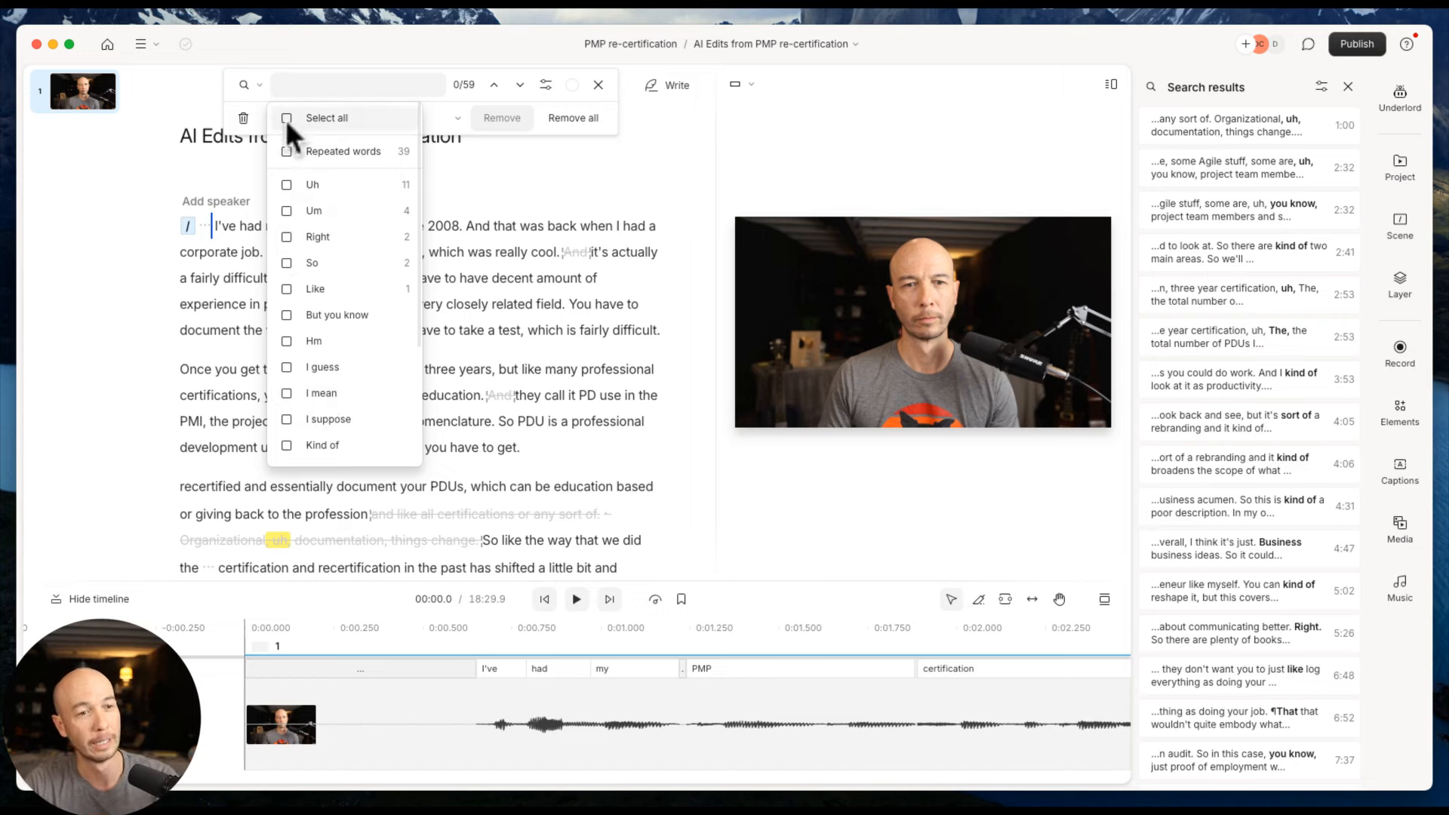
pyautogui.click(288, 185)
pyautogui.click(287, 210)
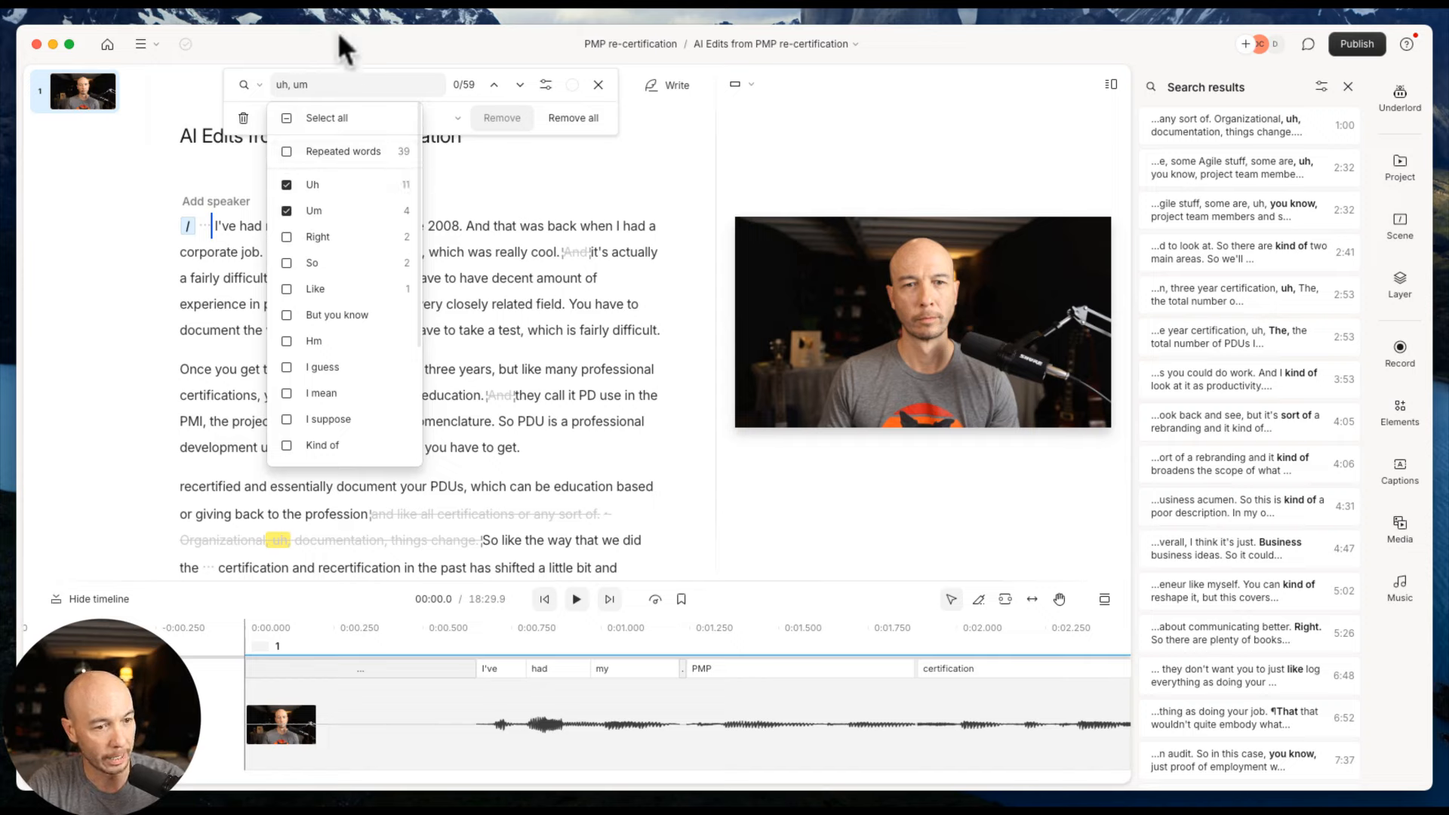
pyautogui.click(363, 84)
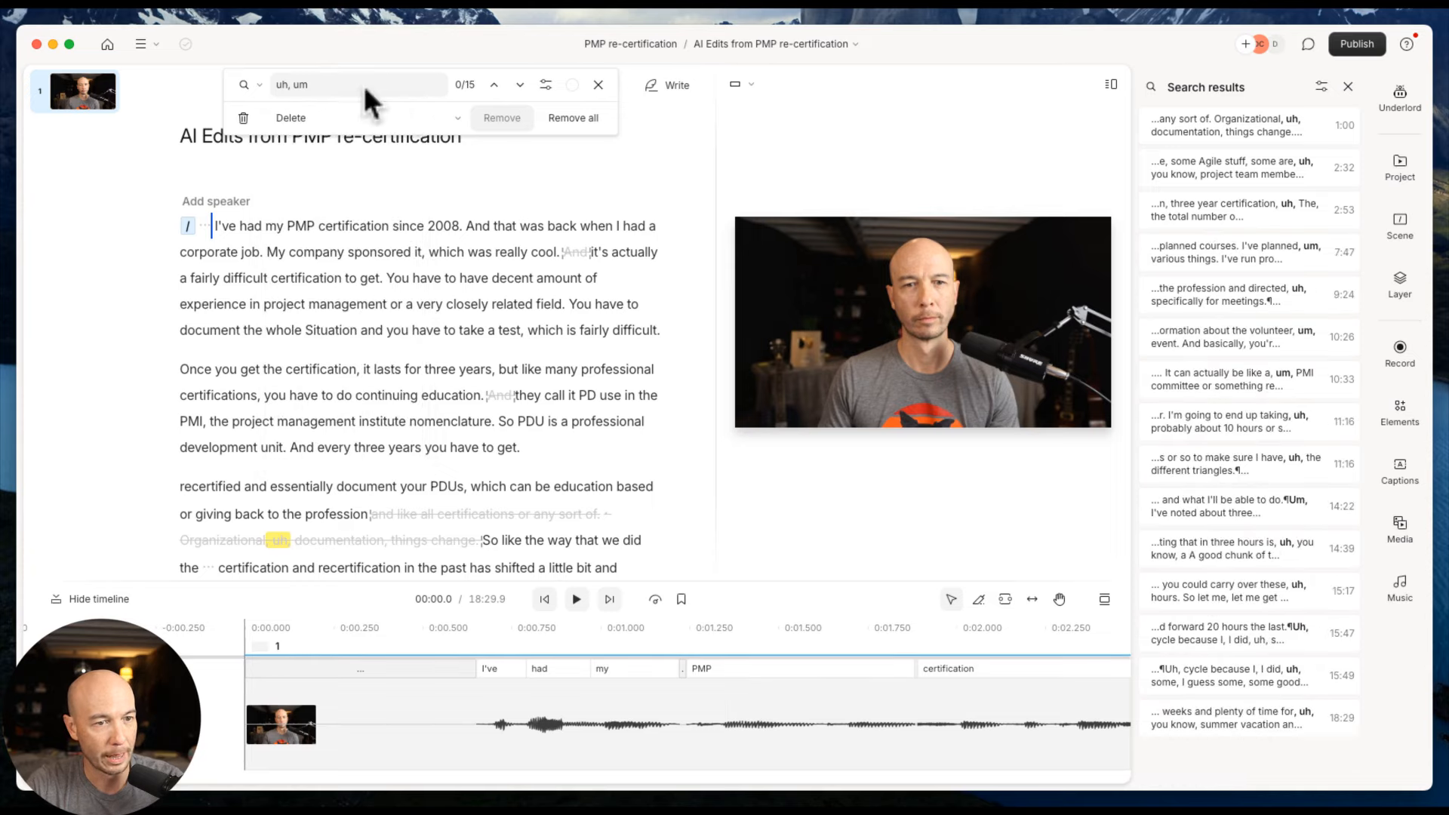
# Review each "uh" and "um" occurrence in the transcript through to the last one and close the filler word search
pyautogui.click(522, 83)
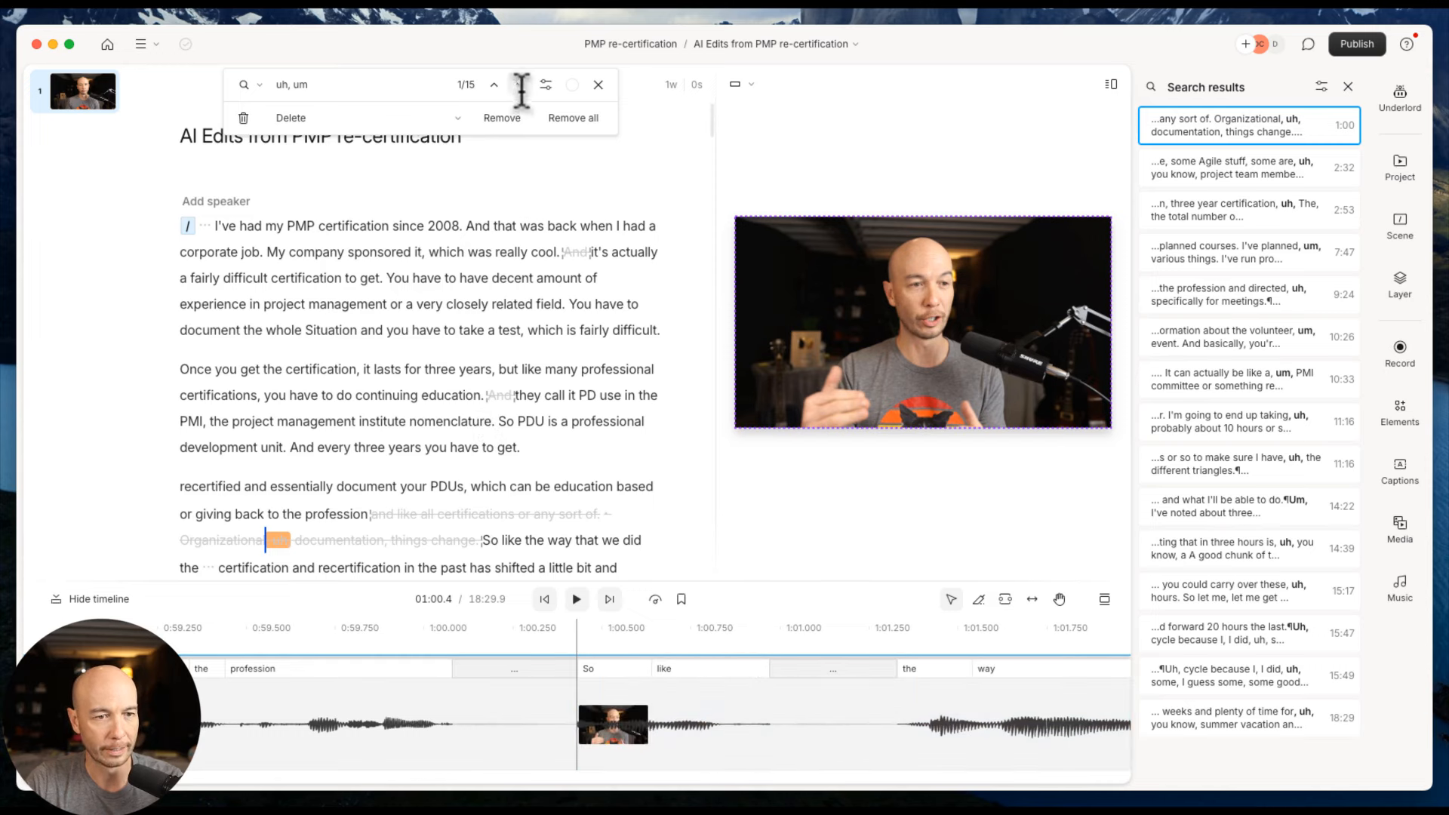
pyautogui.click(520, 85)
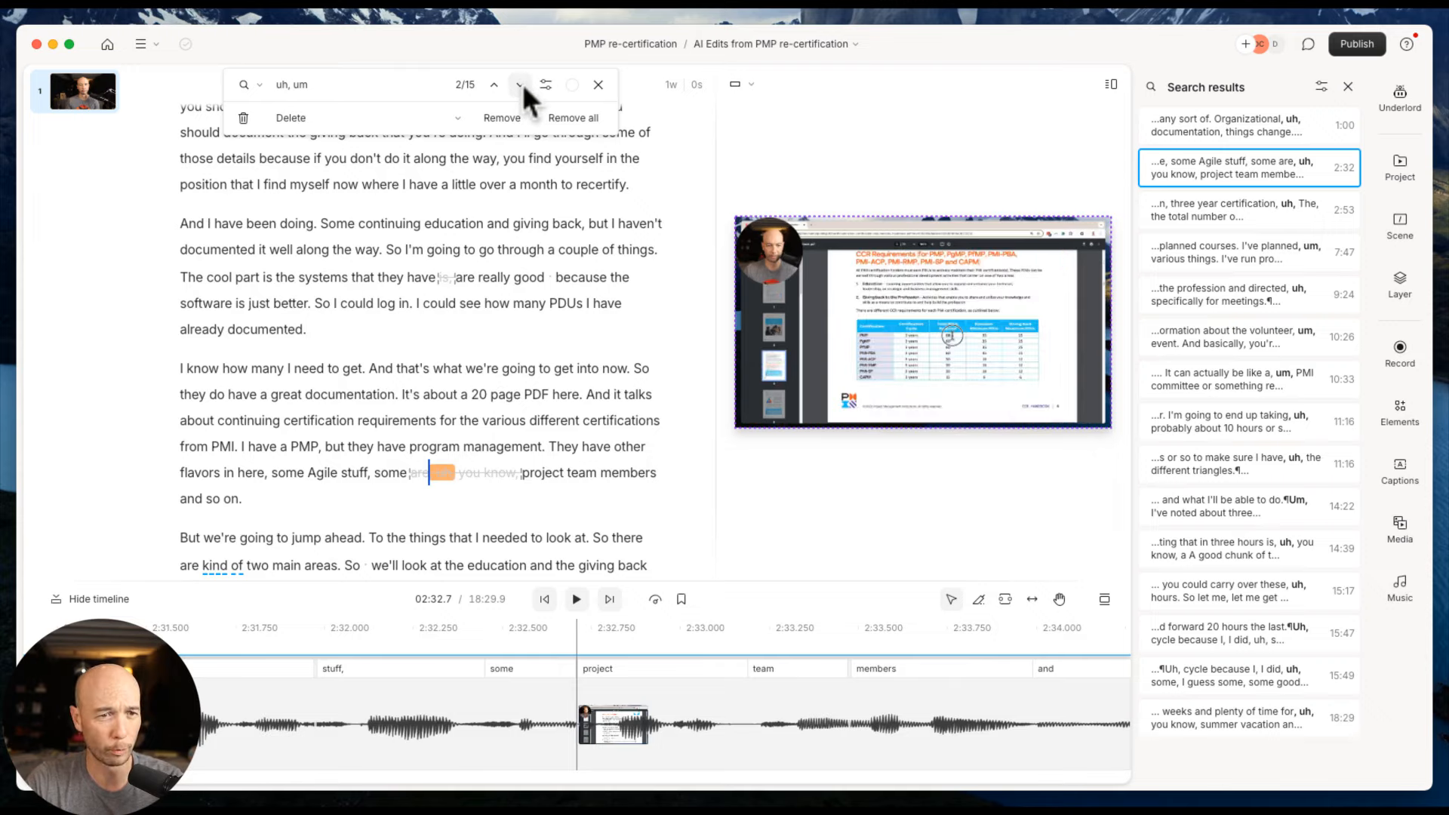
pyautogui.click(520, 85)
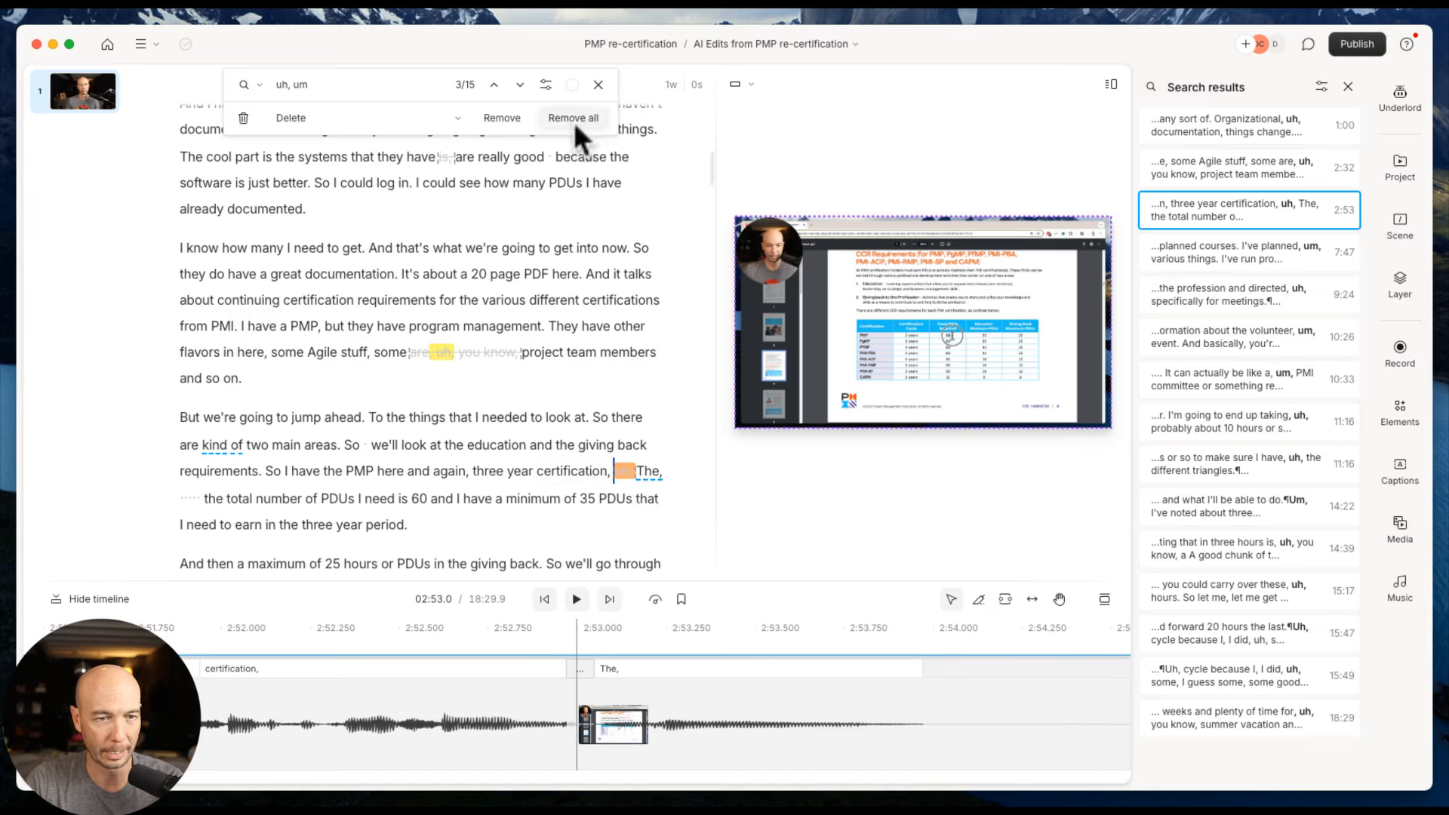
pyautogui.click(521, 84)
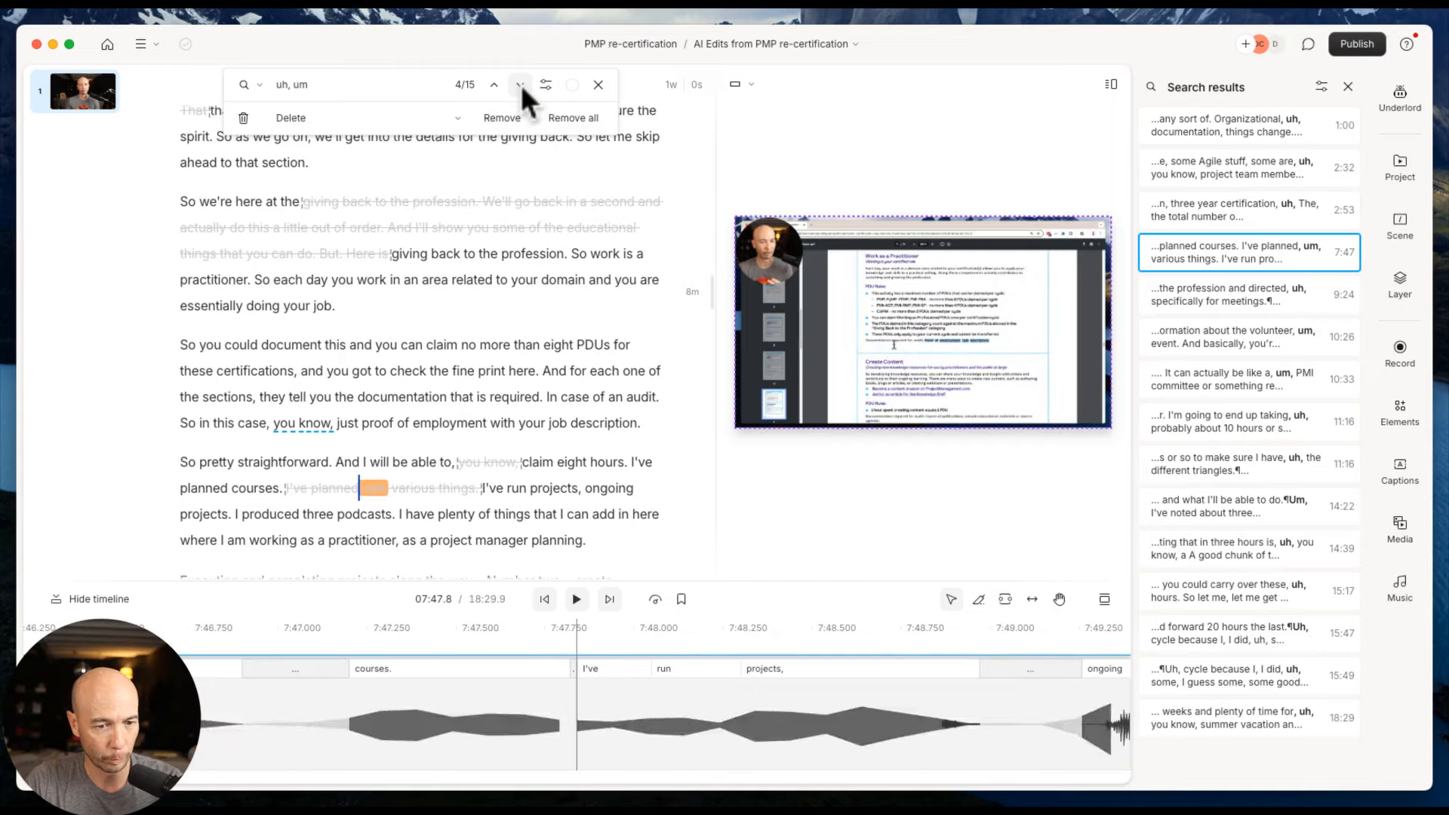
pyautogui.click(520, 85)
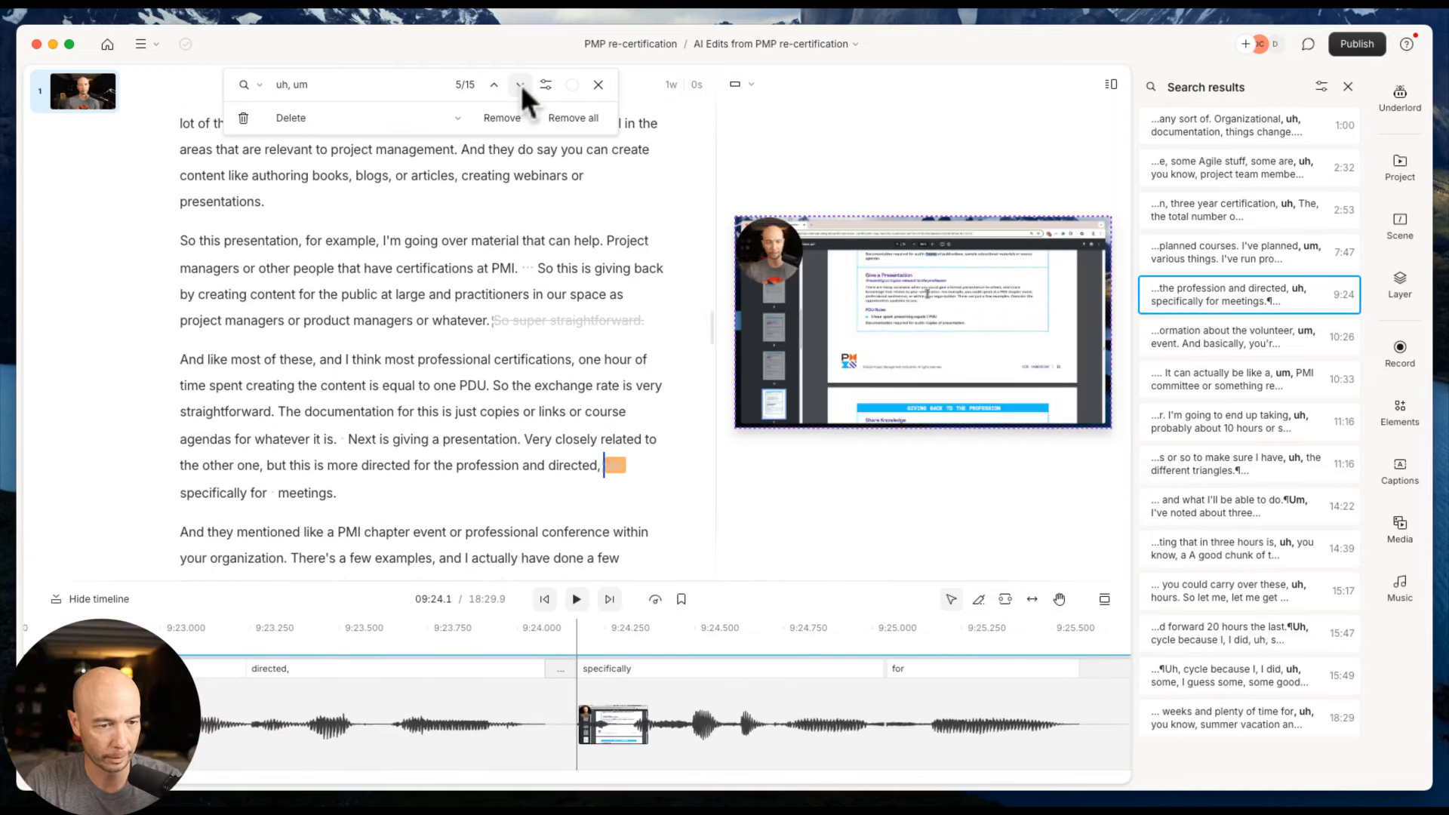
pyautogui.click(520, 84)
pyautogui.click(521, 85)
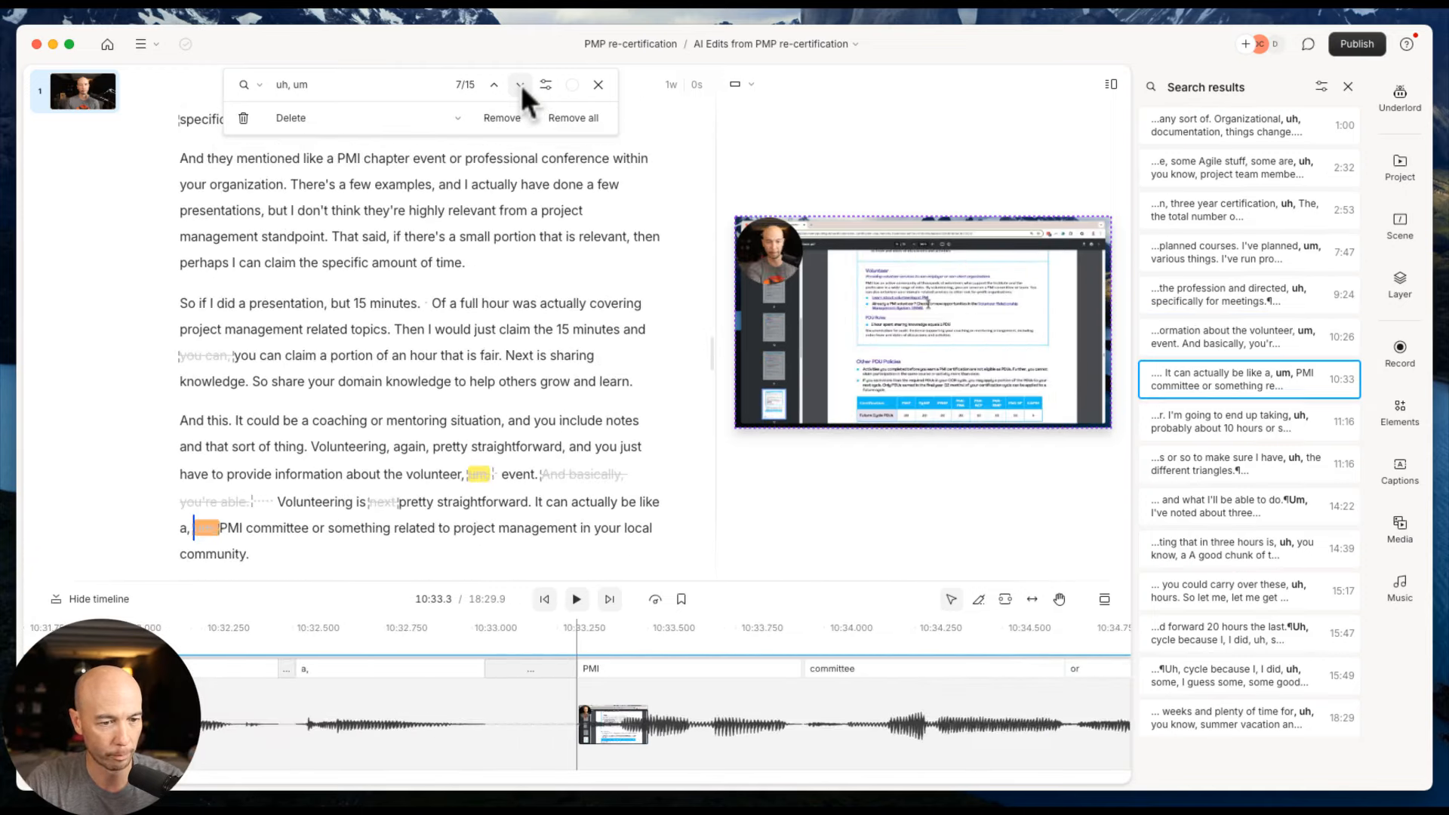
pyautogui.click(521, 85)
pyautogui.click(521, 84)
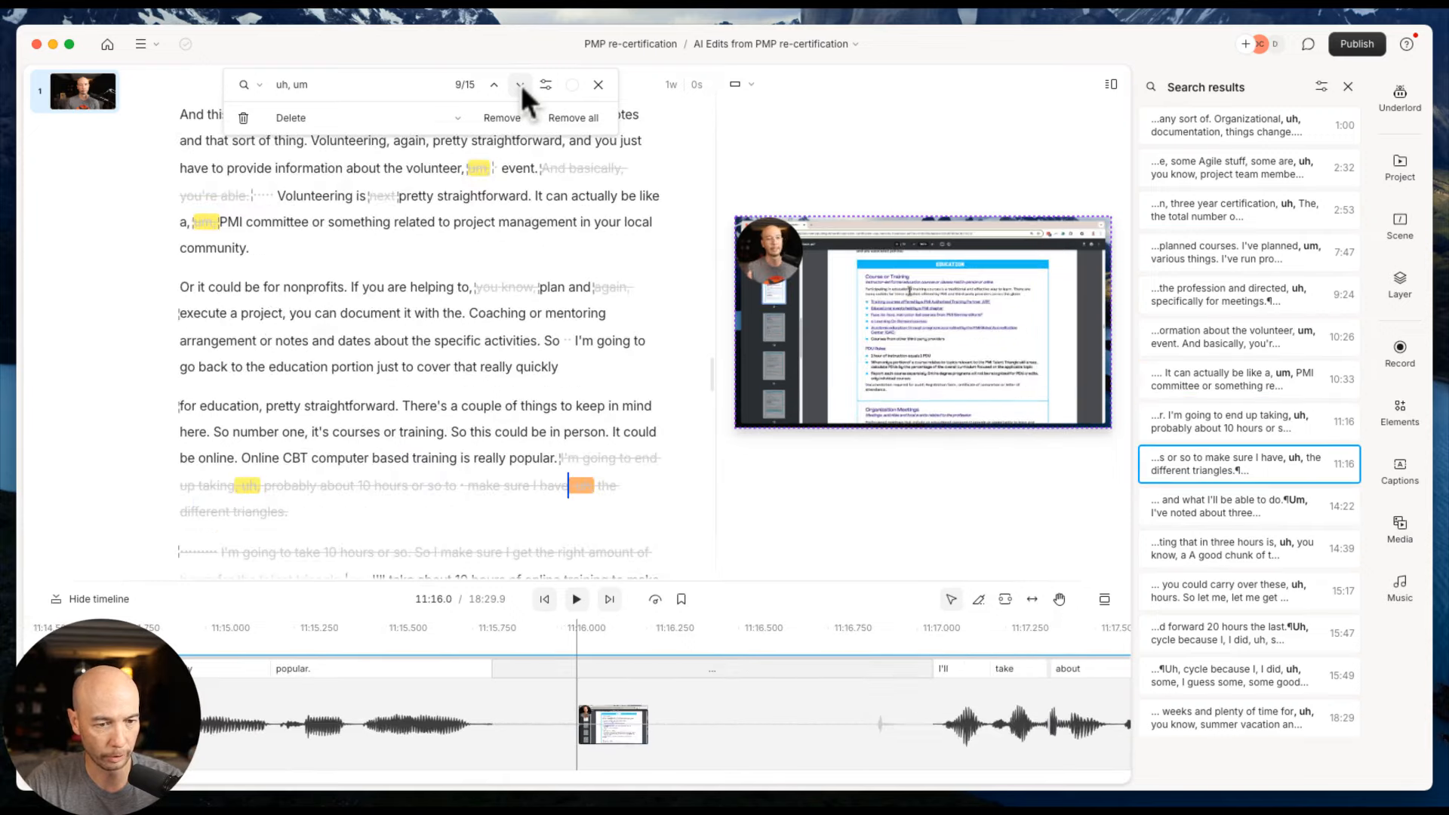
pyautogui.click(521, 84)
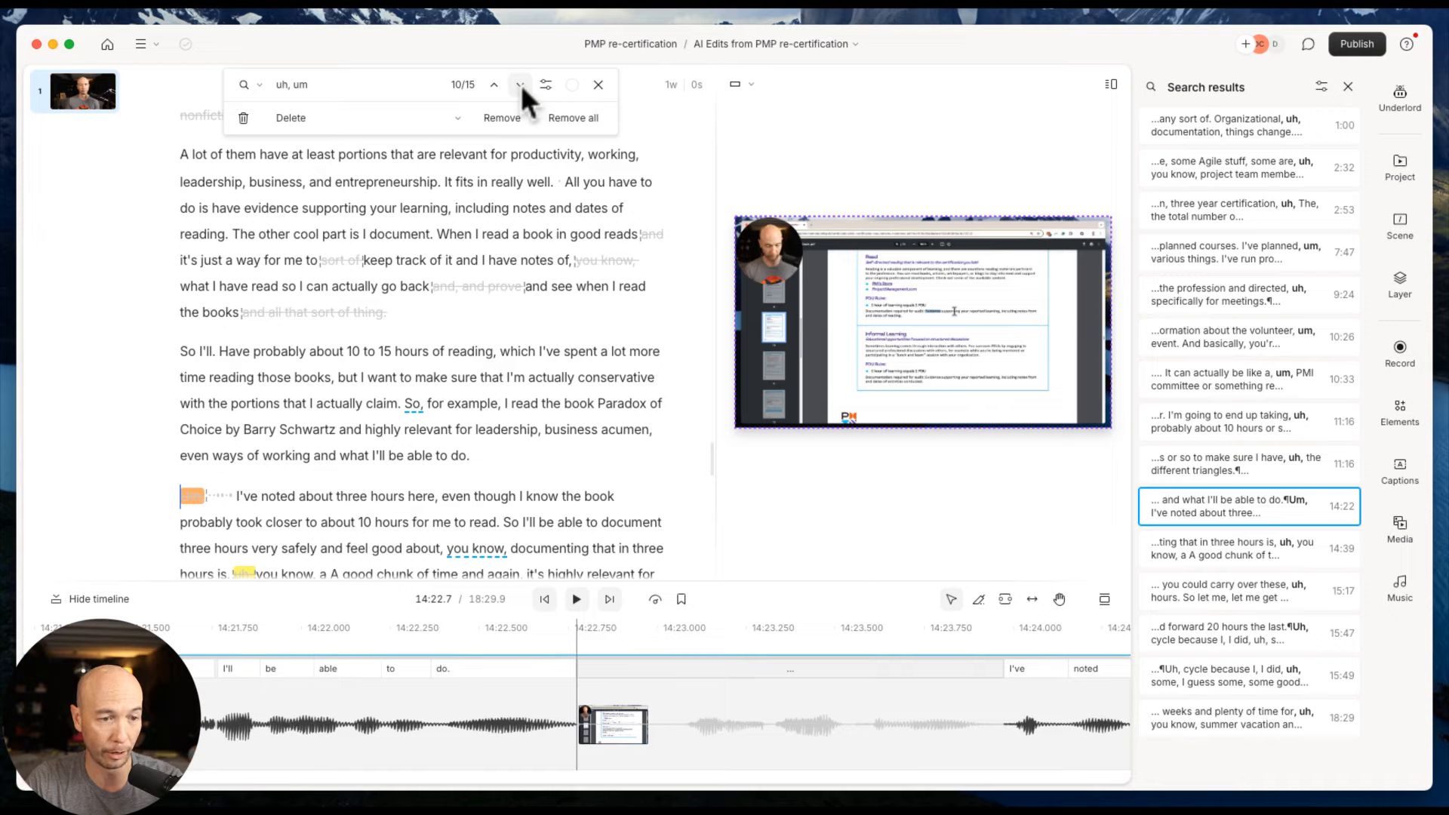
pyautogui.click(520, 85)
pyautogui.click(521, 85)
pyautogui.click(521, 85)
pyautogui.click(520, 85)
pyautogui.click(520, 84)
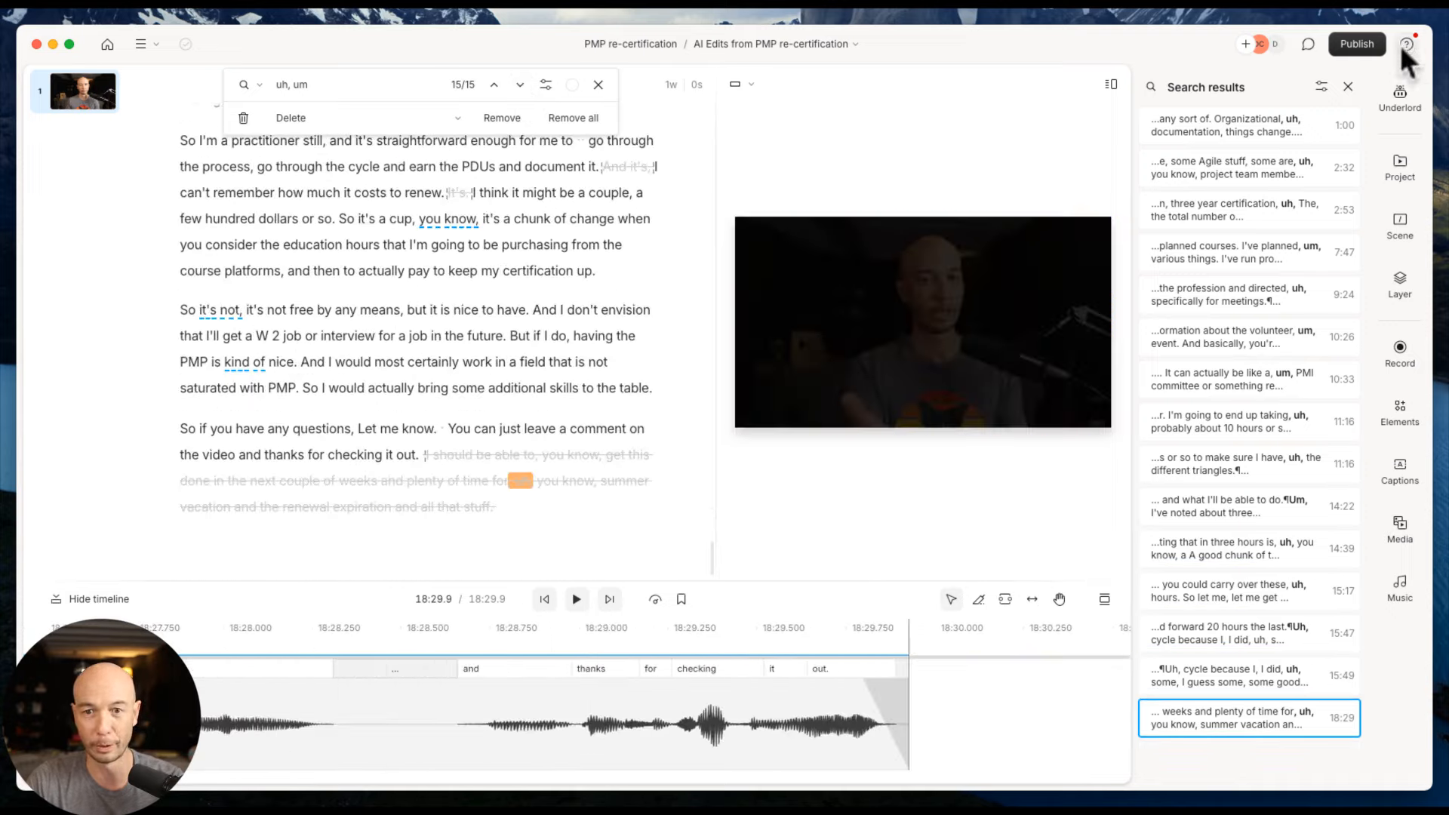
pyautogui.click(1346, 87)
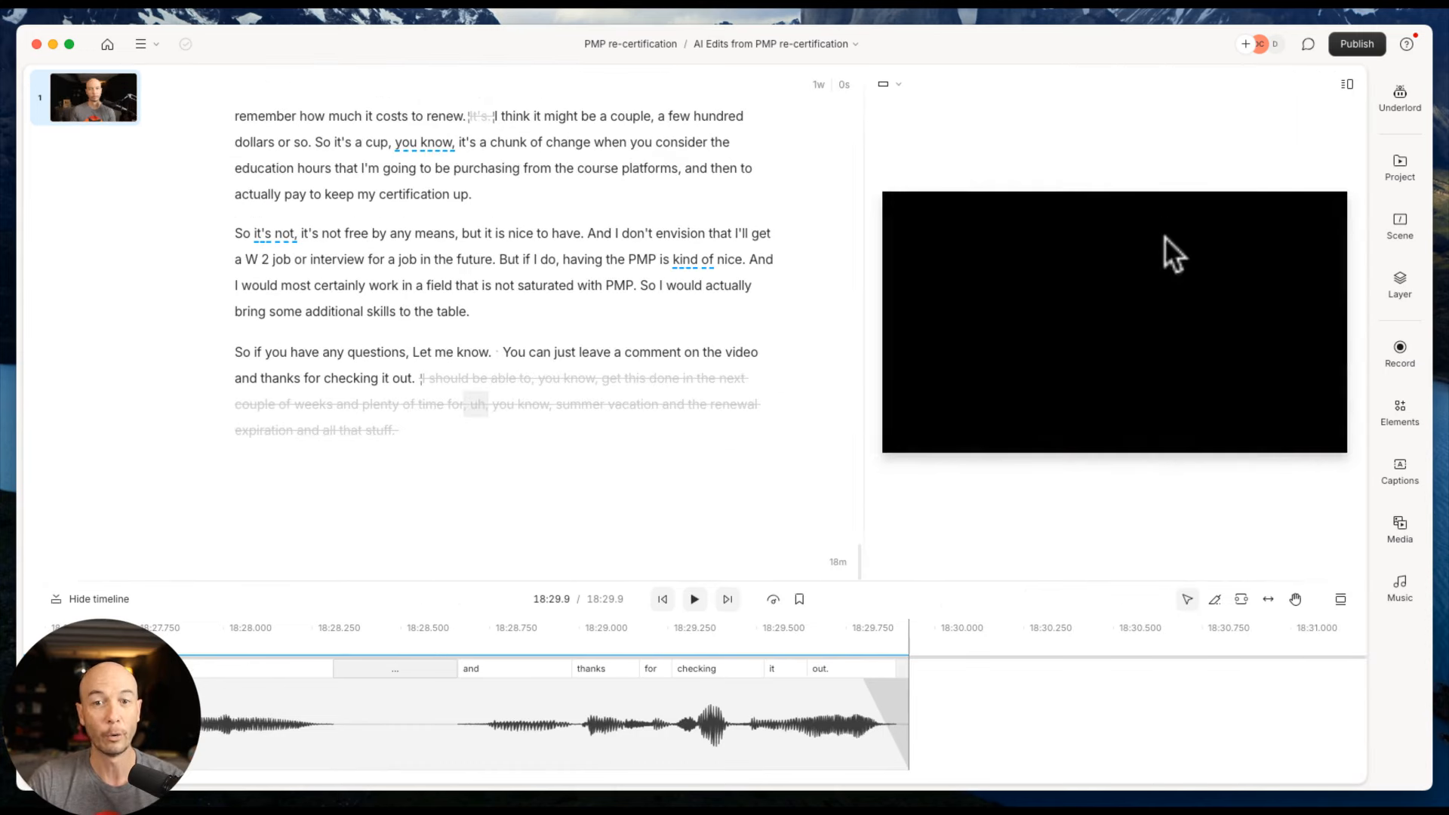
# Try the AI retake removal on the selected word and leave its suggestion unapplied
pyautogui.click(1393, 109)
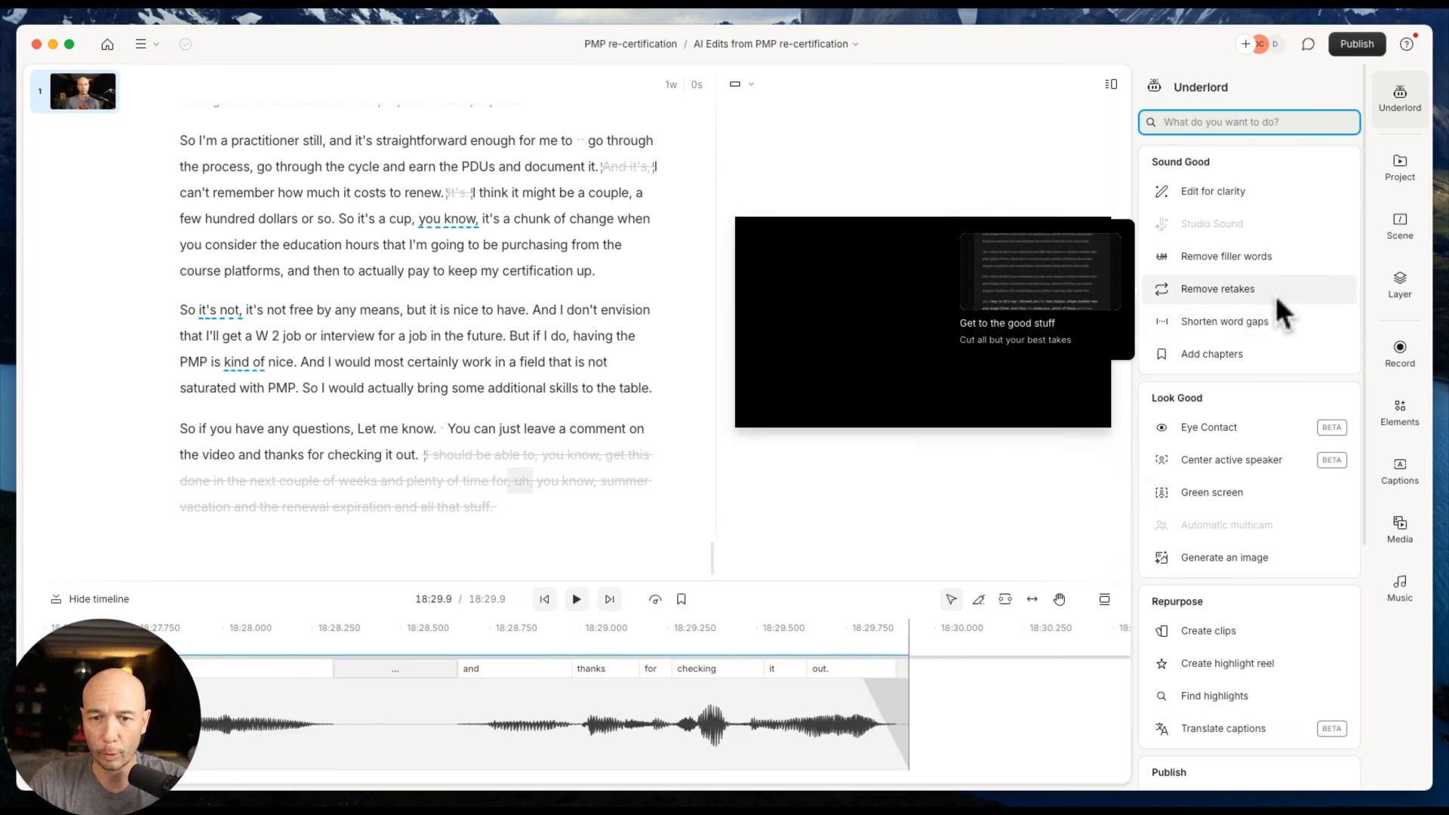
pyautogui.click(1230, 293)
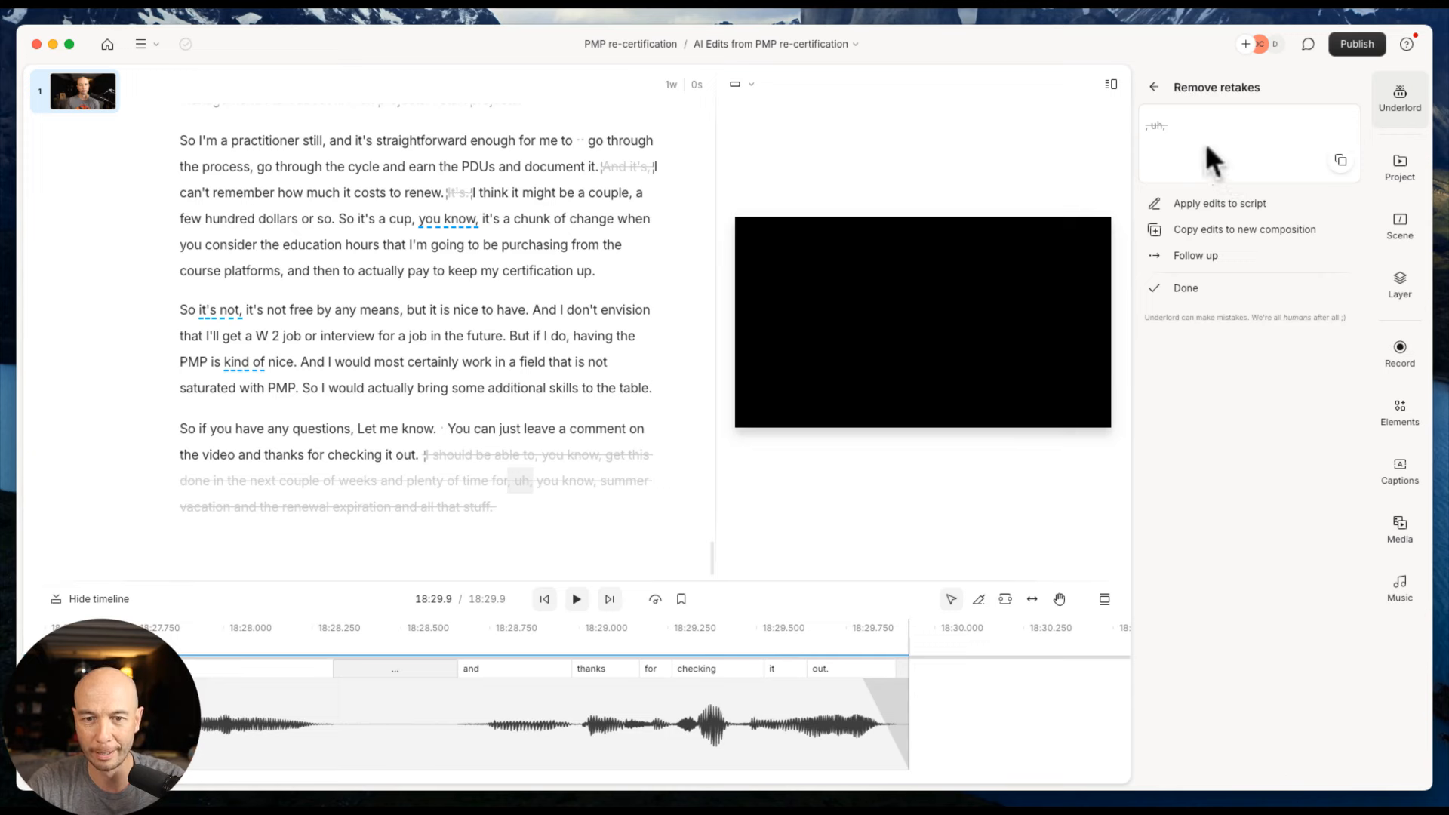
pyautogui.click(1153, 85)
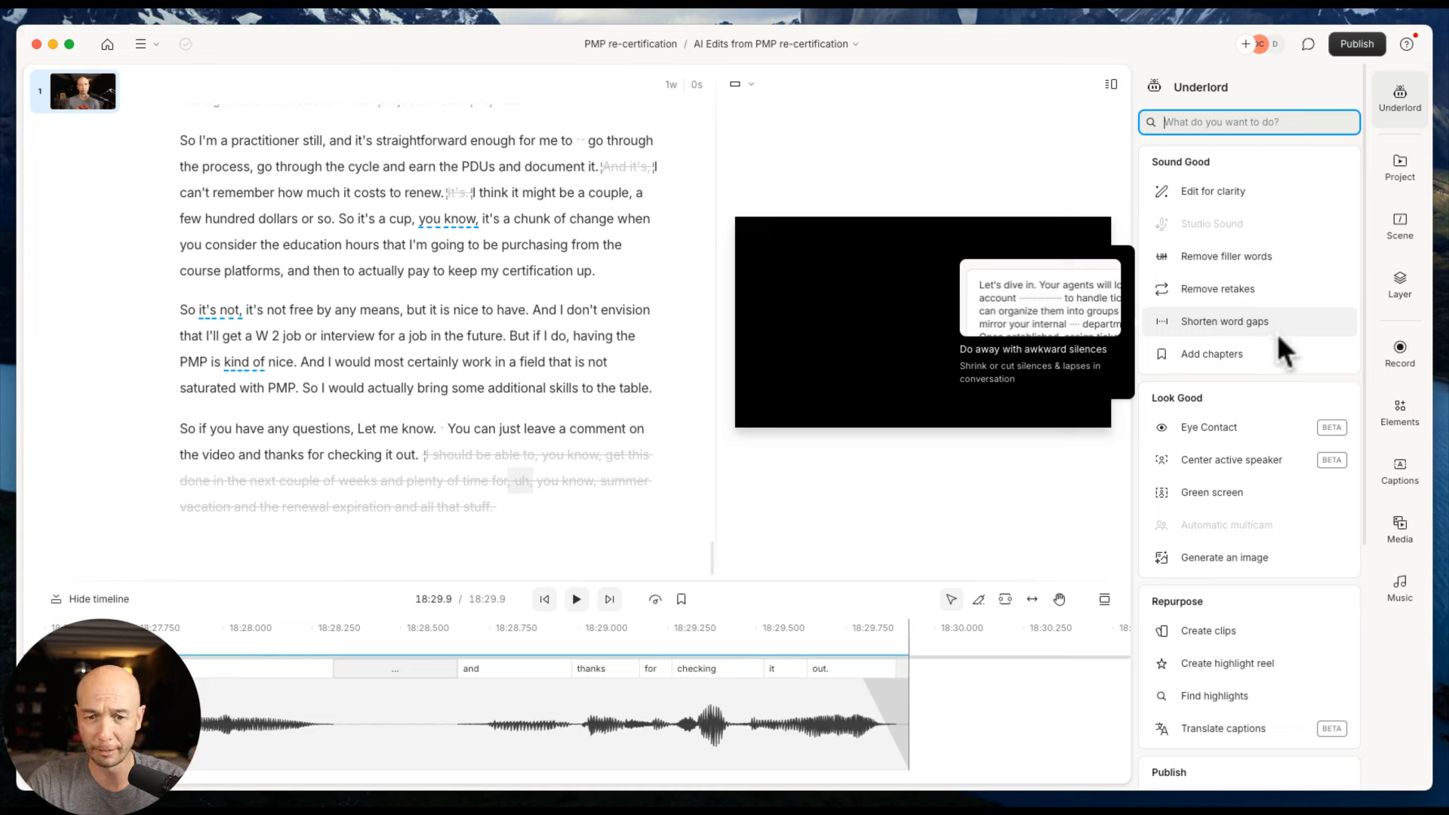
# Select the final clip on the timeline and apply Studio Sound to it
pyautogui.click(433, 744)
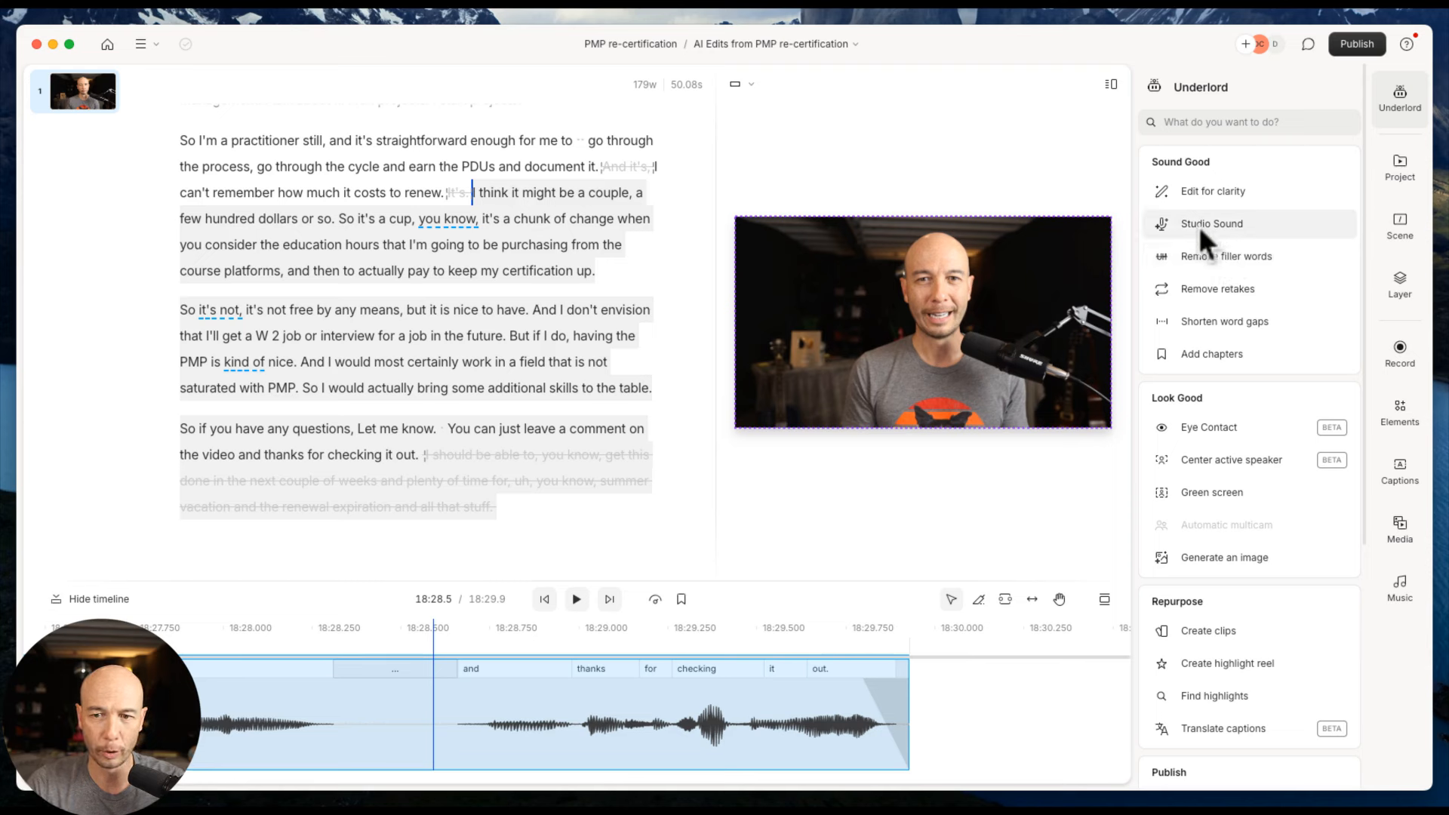
pyautogui.moveTo(1199, 225)
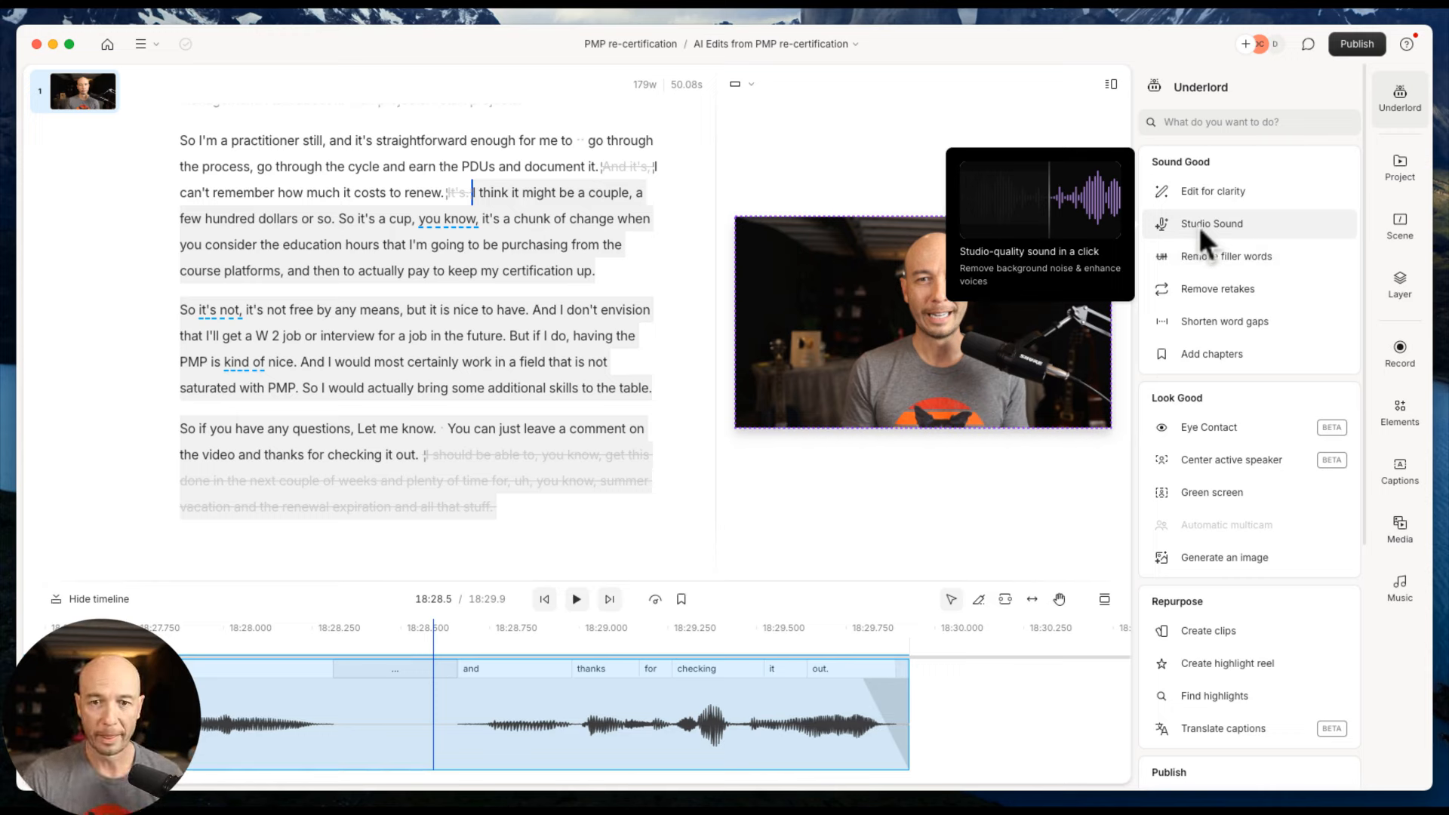
pyautogui.click(1198, 225)
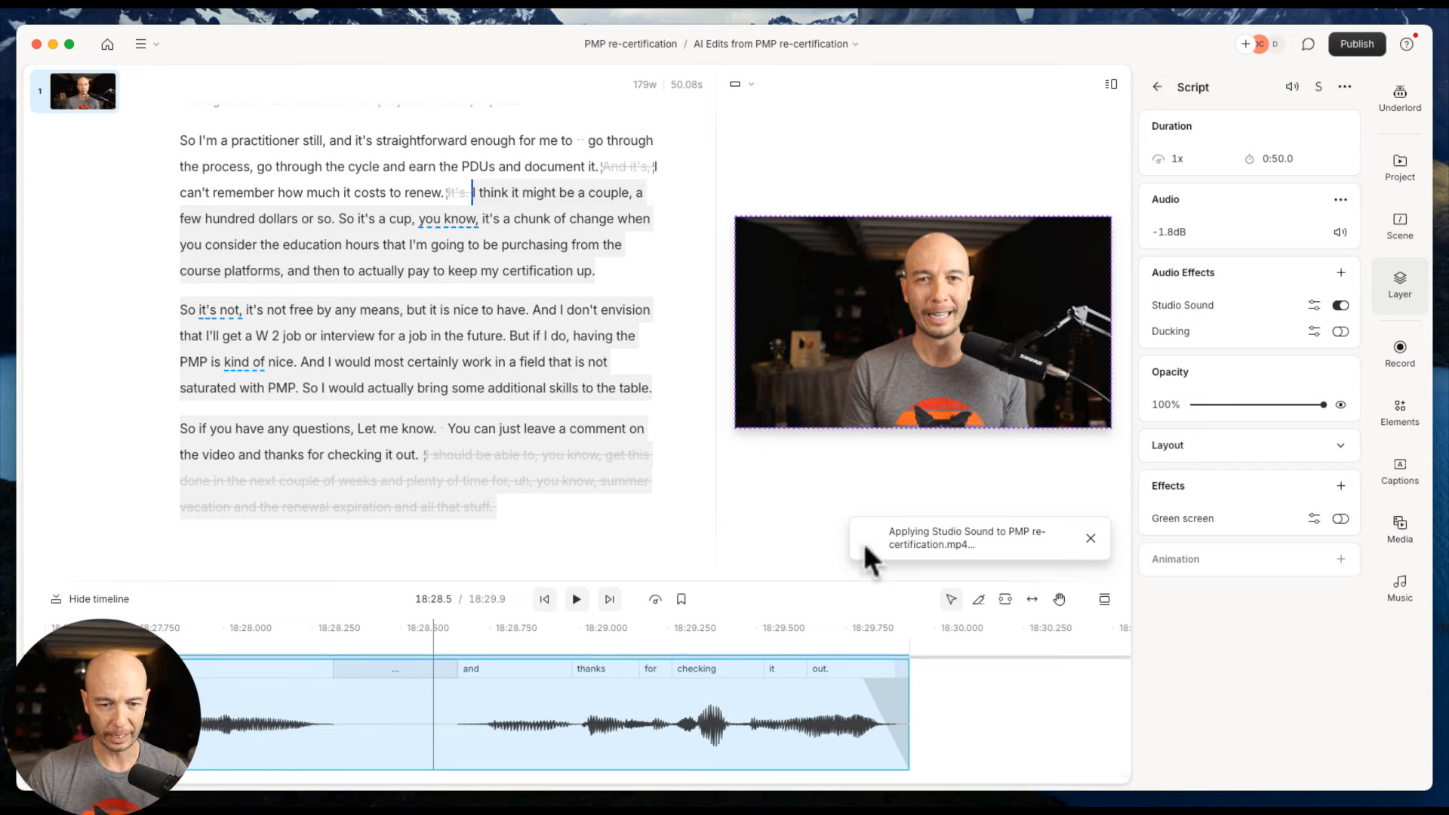
# Reselect the final clip on the timeline and add a Compressor to its audio effects
pyautogui.click(1159, 91)
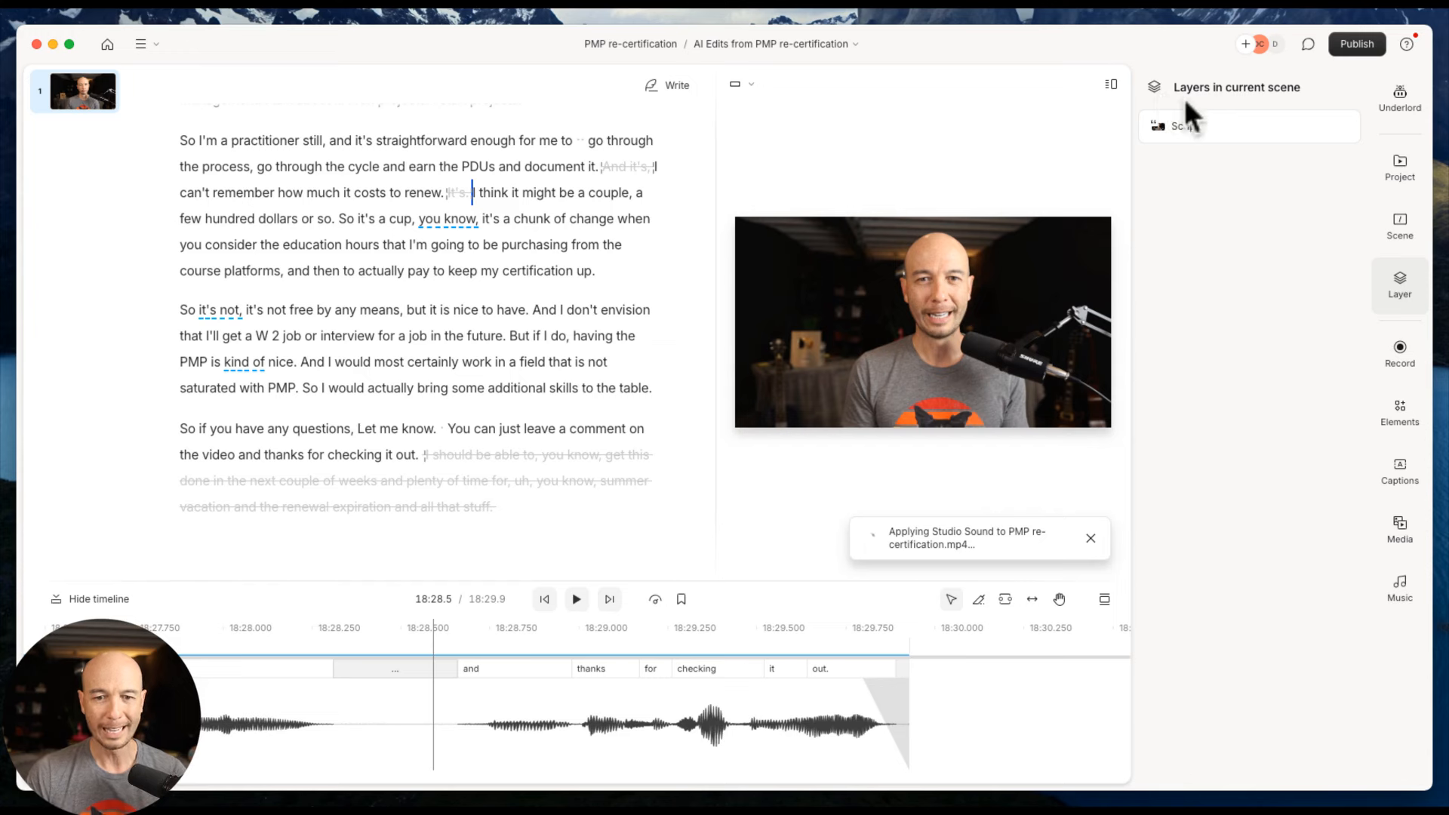
pyautogui.click(1403, 99)
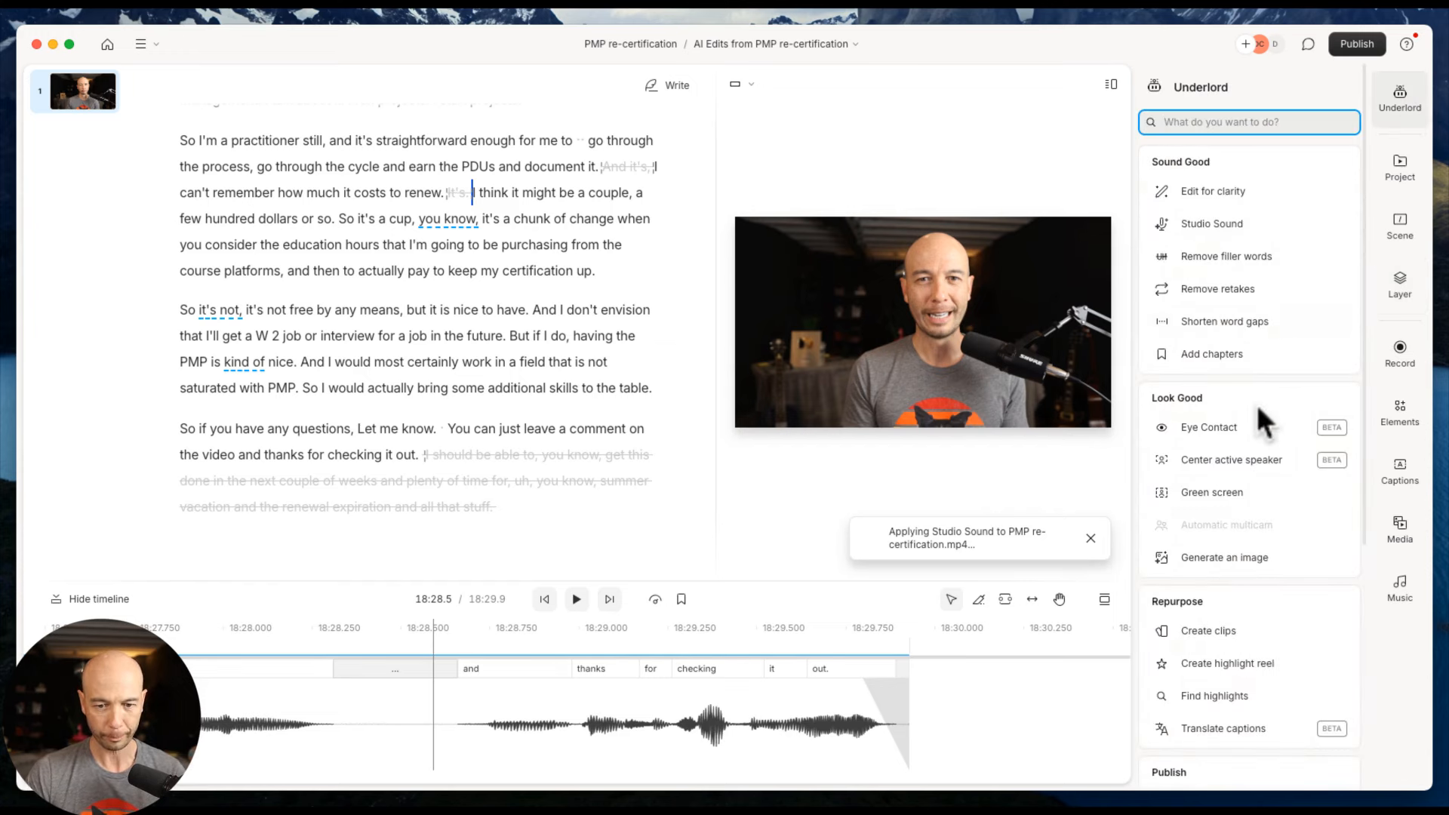
pyautogui.click(532, 740)
pyautogui.click(415, 759)
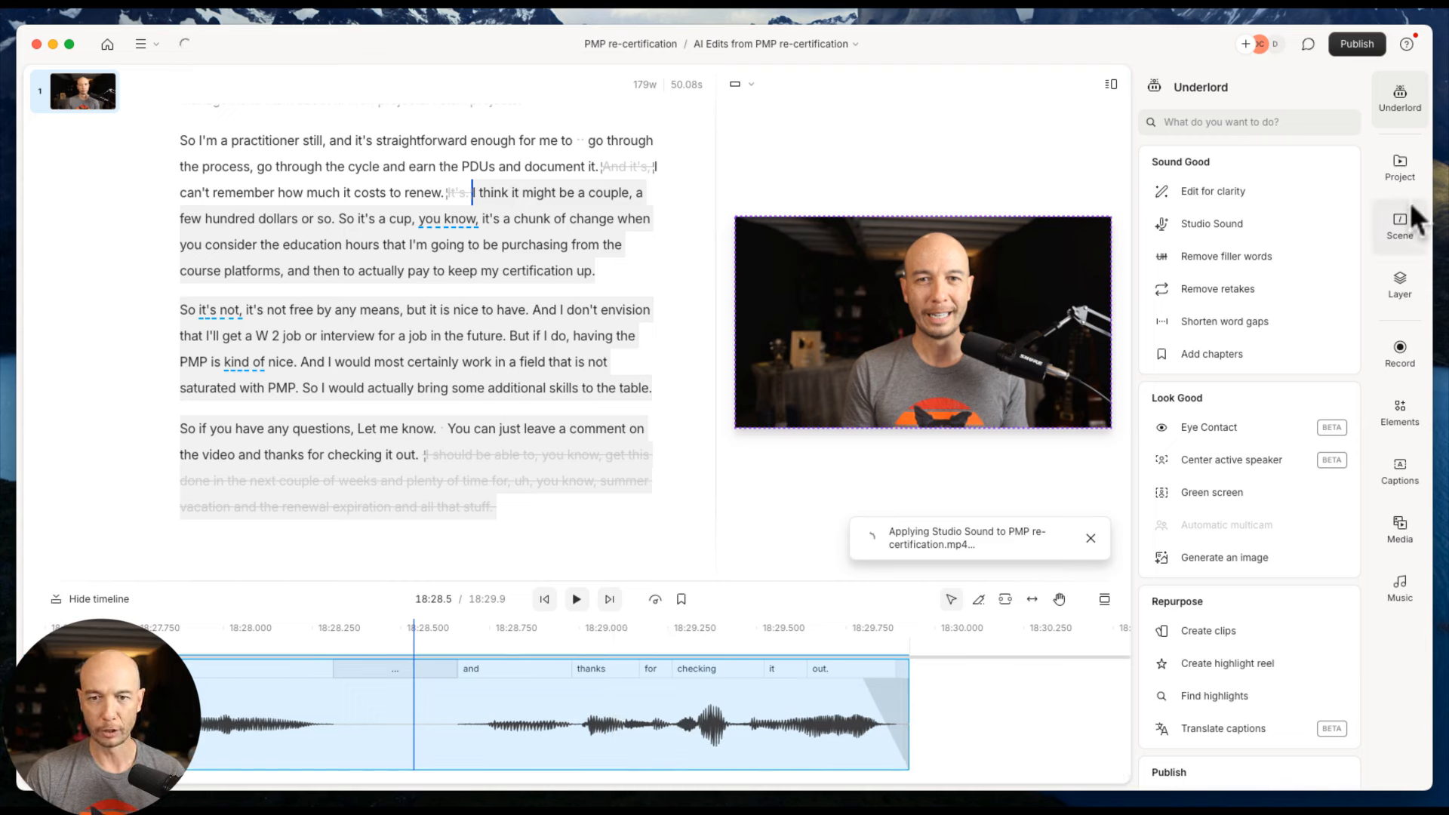
pyautogui.scroll(-1, 1245, 596)
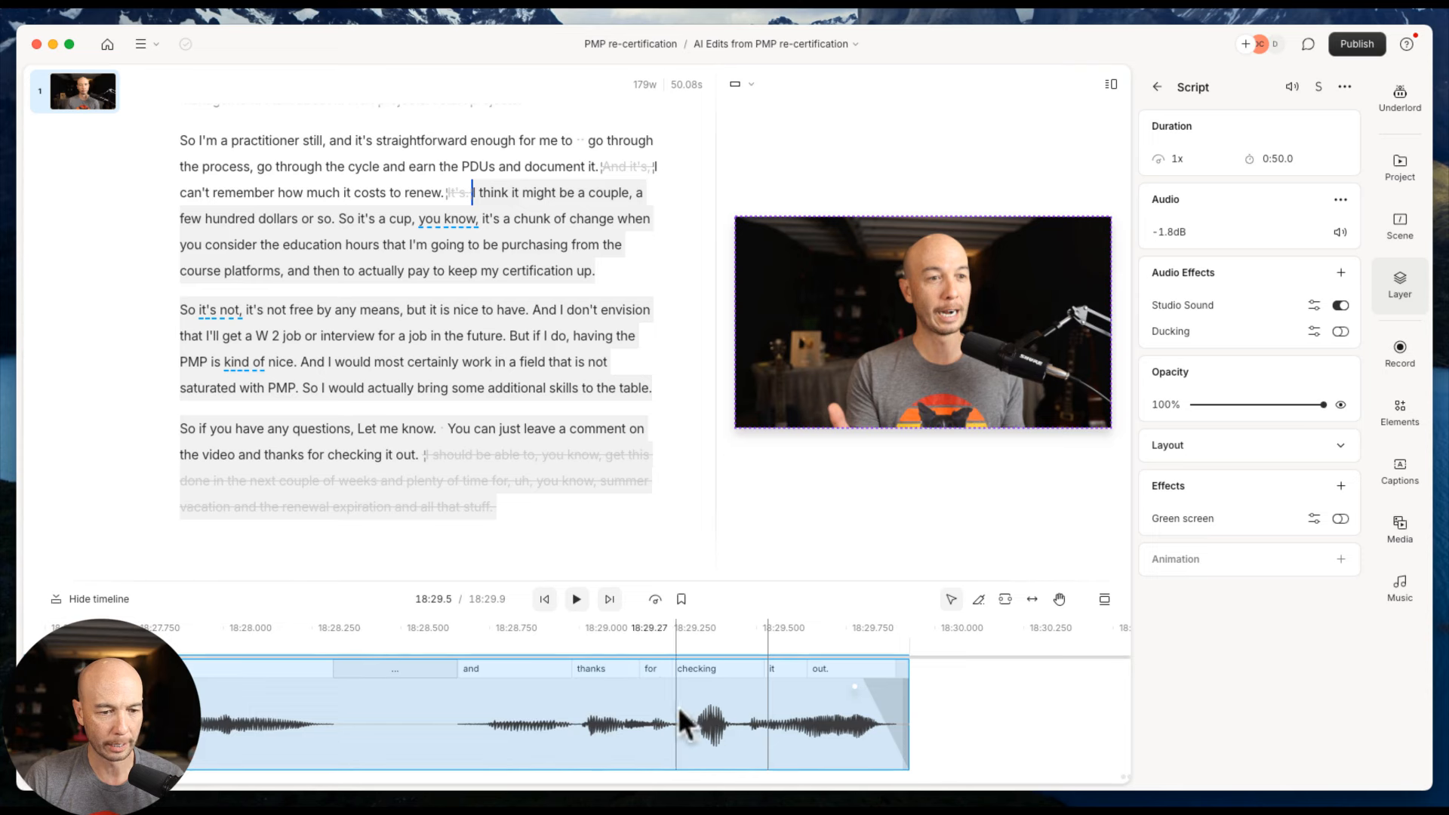
pyautogui.click(1340, 272)
pyautogui.moveTo(1326, 310)
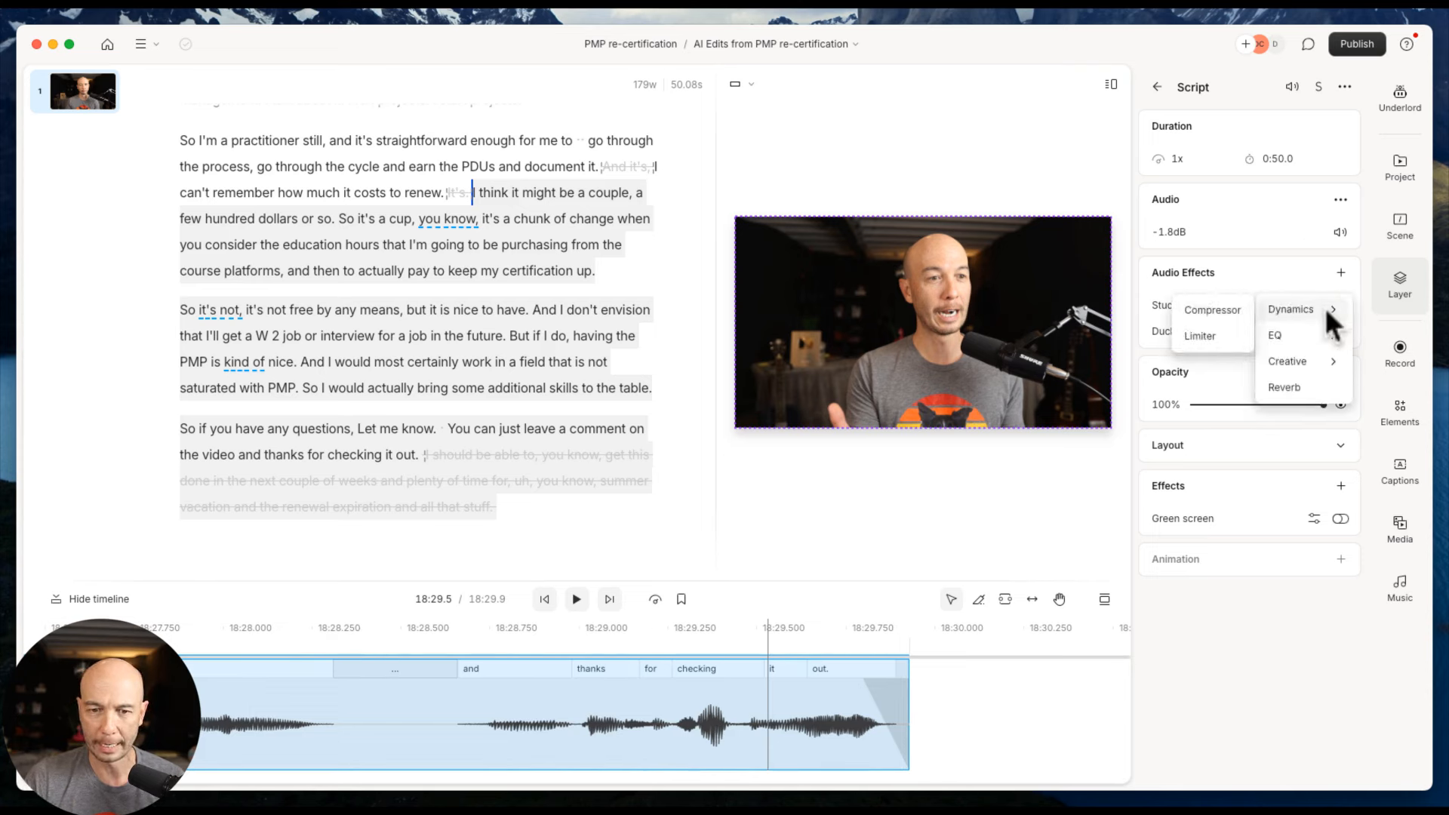
pyautogui.click(1192, 312)
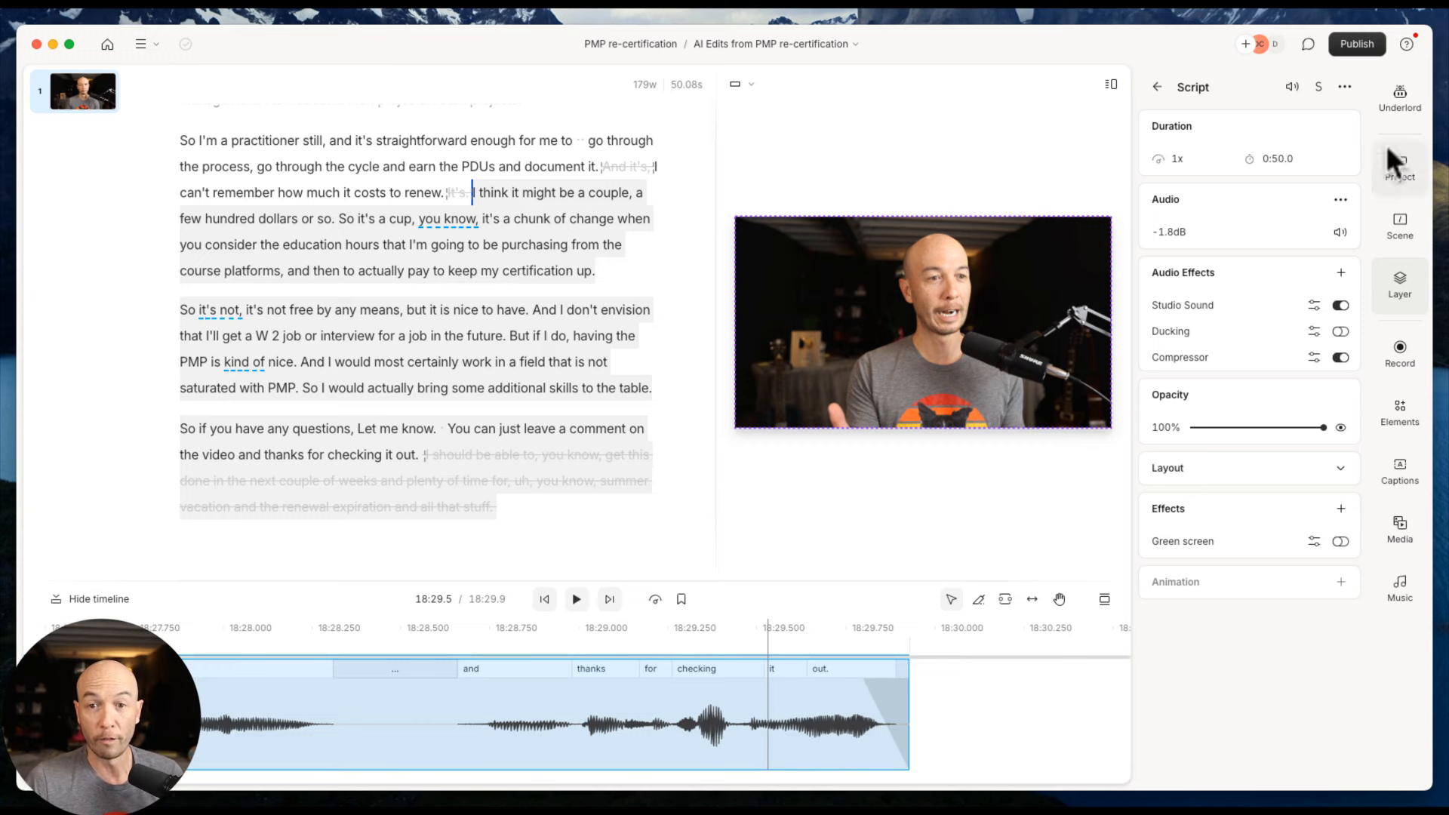
# Examine the available Underlord tools and the playback speed options, leaving the speed at 1x
pyautogui.moveTo(465, 195)
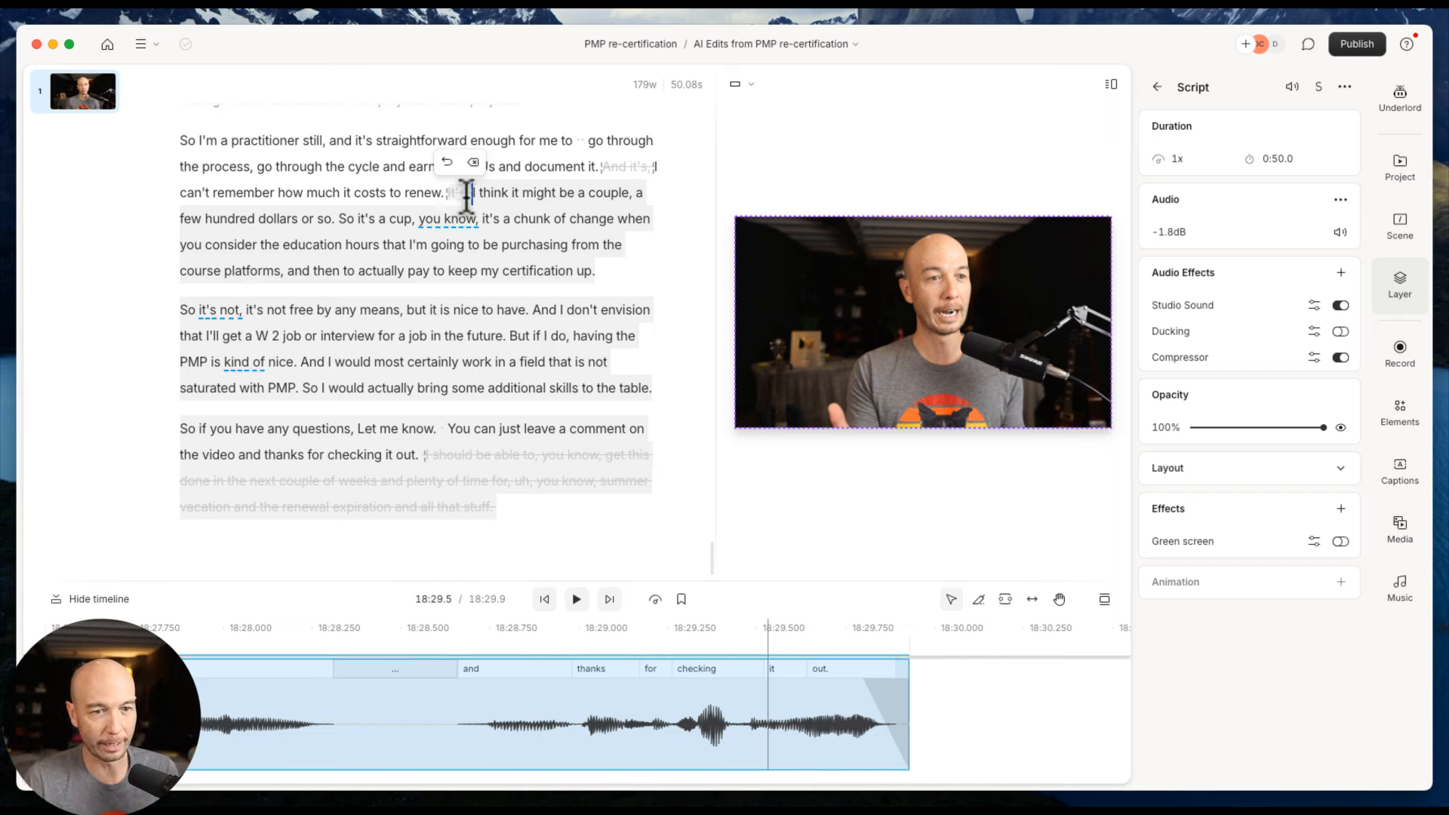
pyautogui.click(1406, 102)
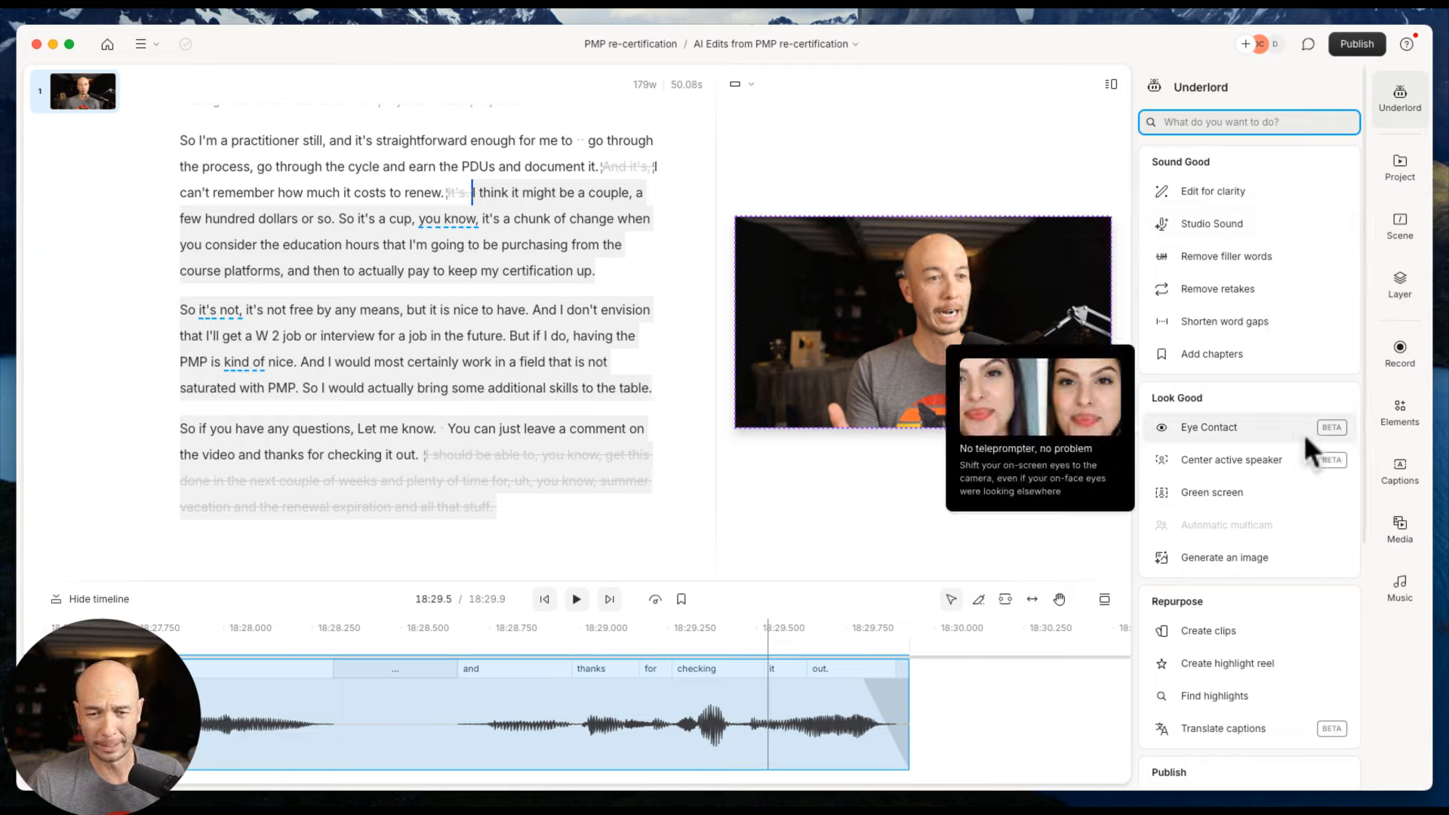
pyautogui.scroll(-5, 1280, 492)
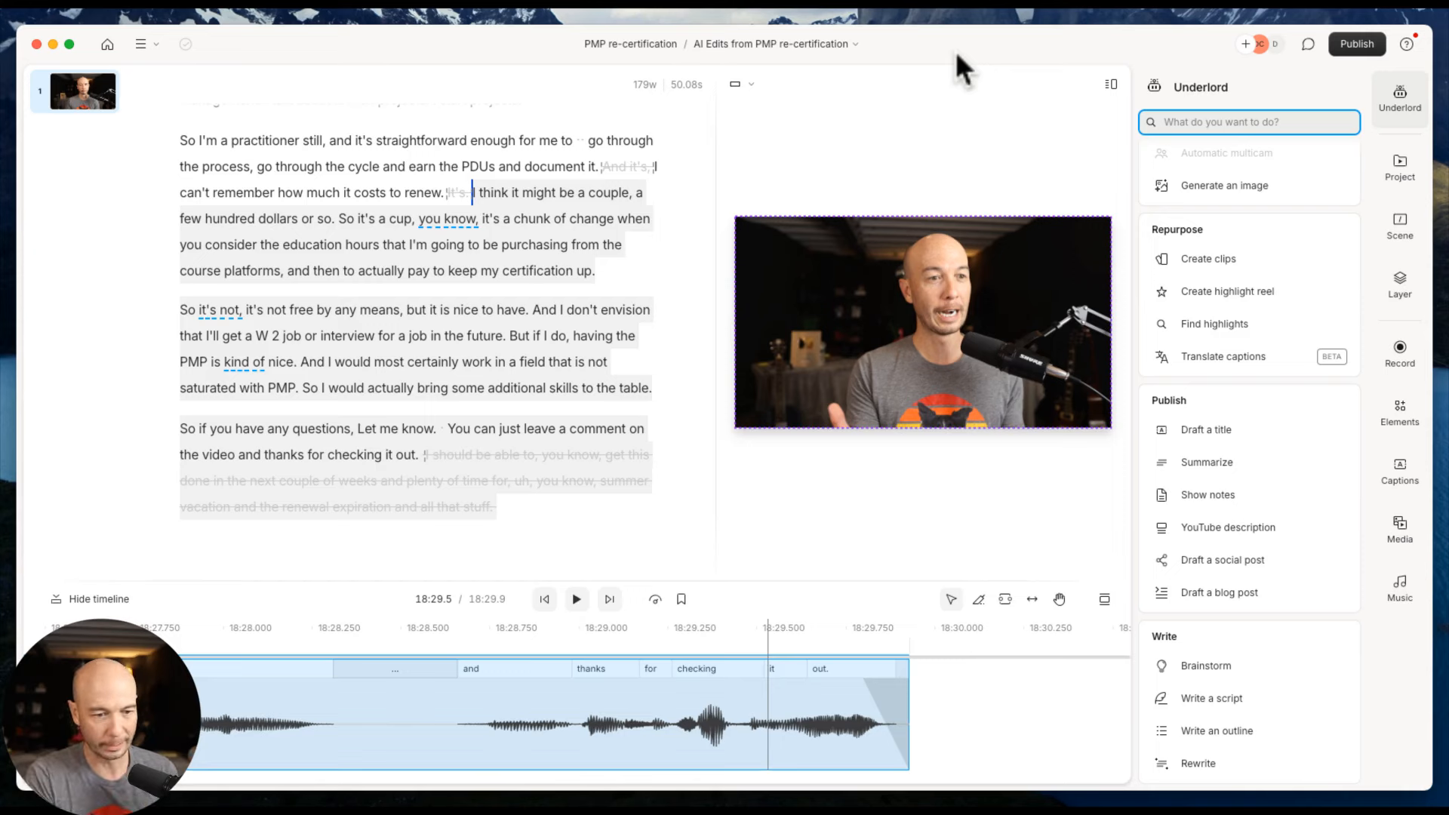
pyautogui.click(657, 602)
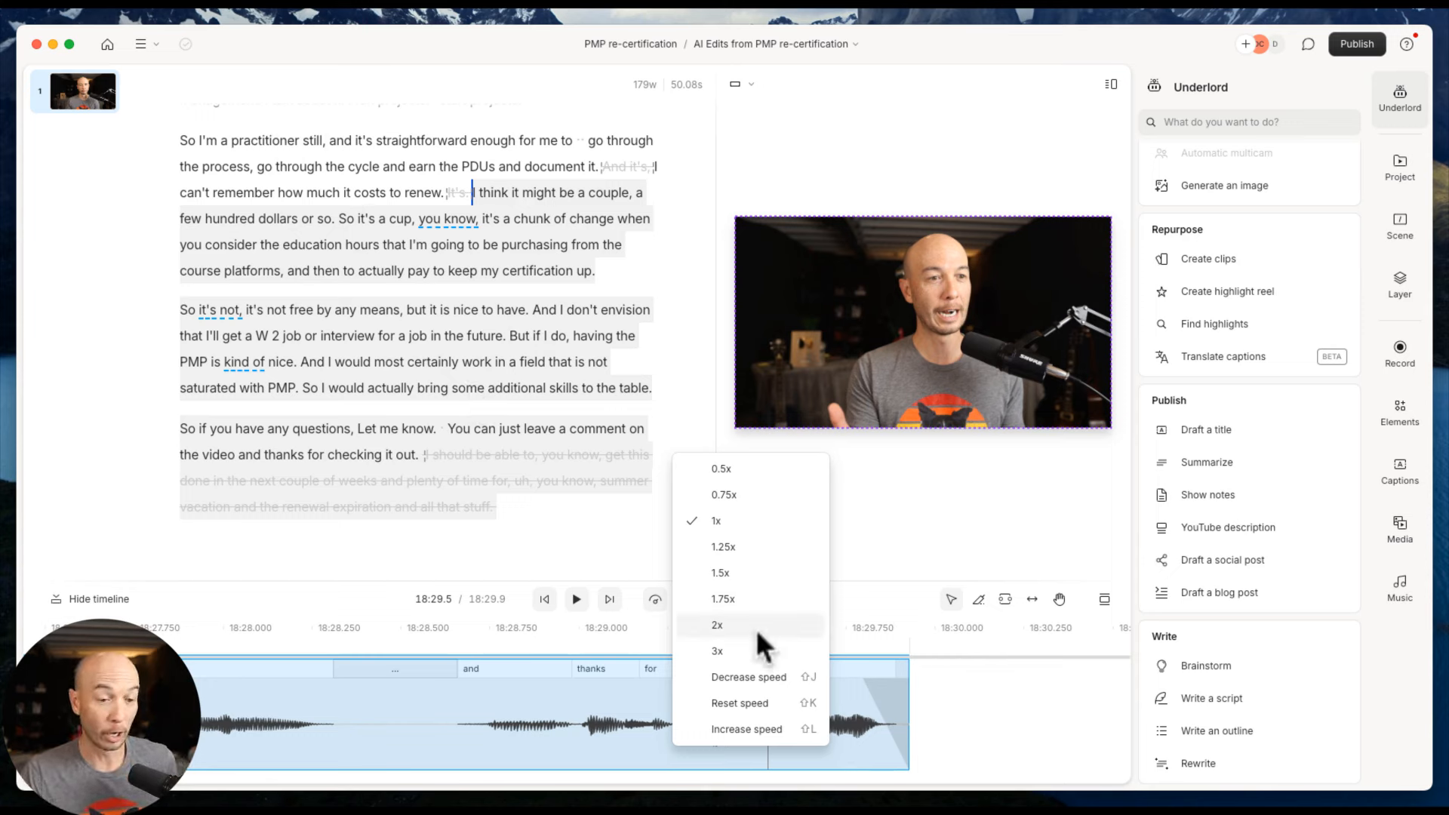
pyautogui.click(624, 518)
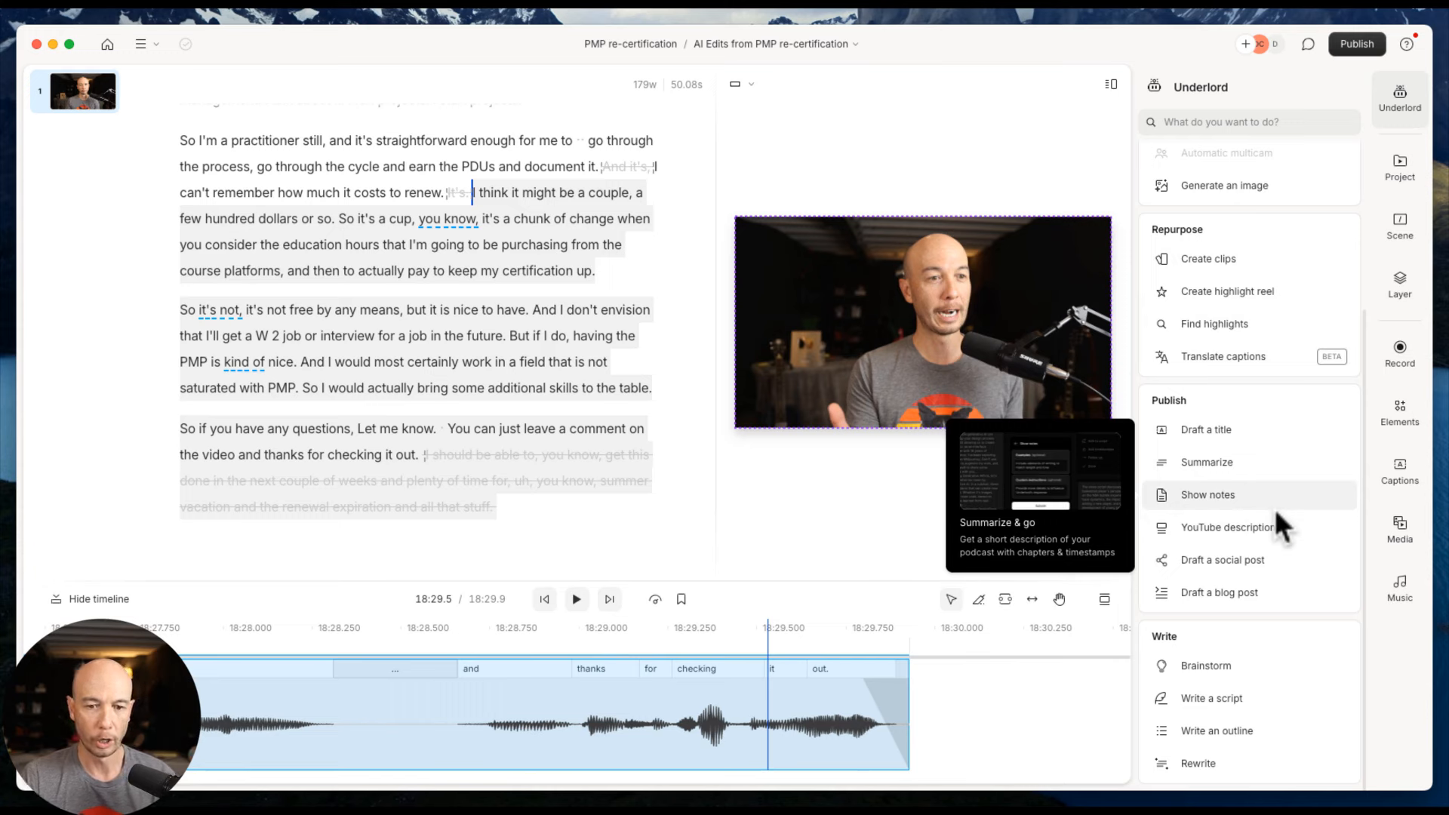
# Generate show notes for the video without examples or custom instructions, review the title, summary and chapter timestamps, and copy the whole text
pyautogui.click(1221, 497)
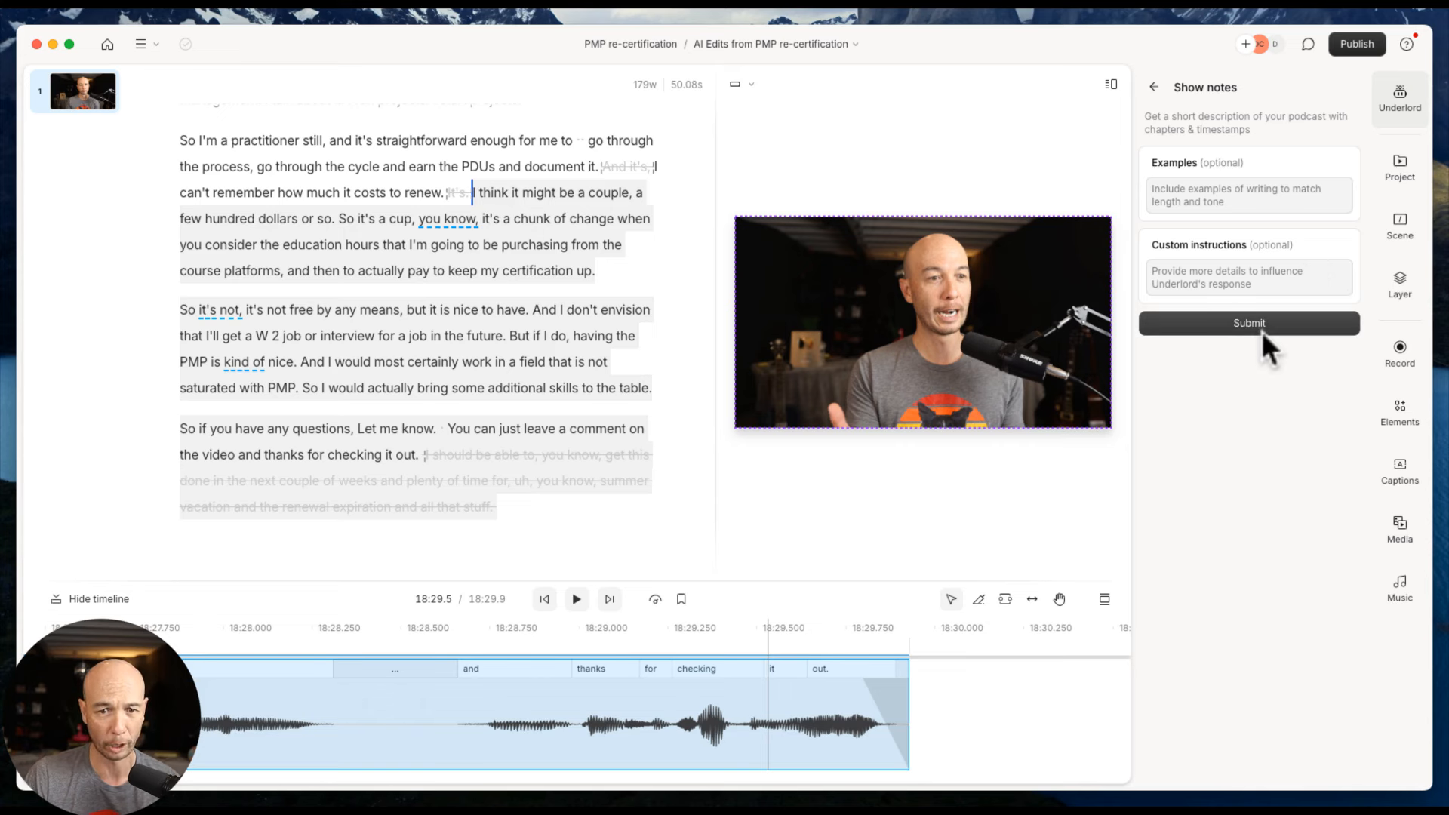
pyautogui.click(1292, 329)
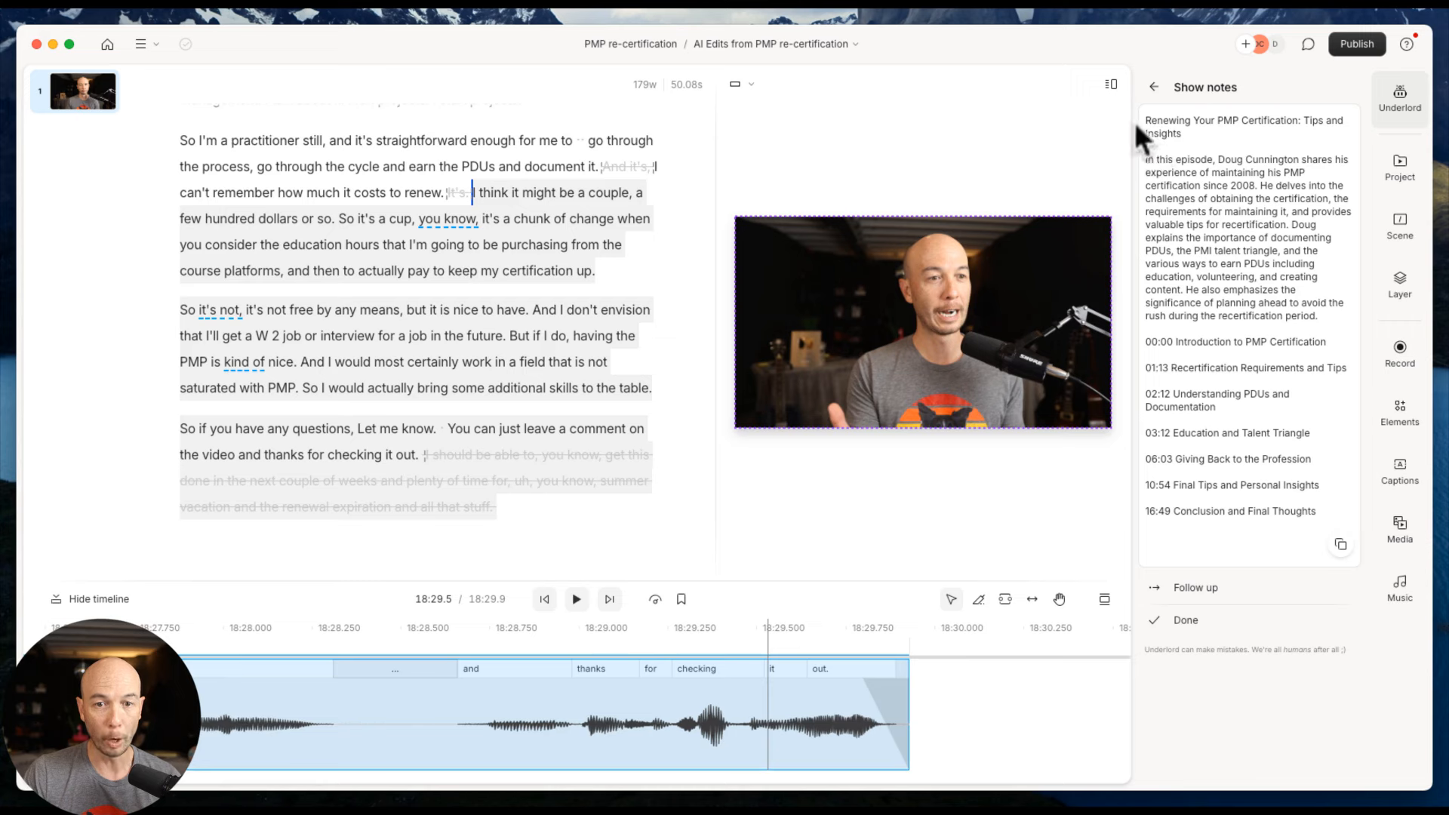
pyautogui.moveTo(1155, 120); pyautogui.dragTo(1188, 138)
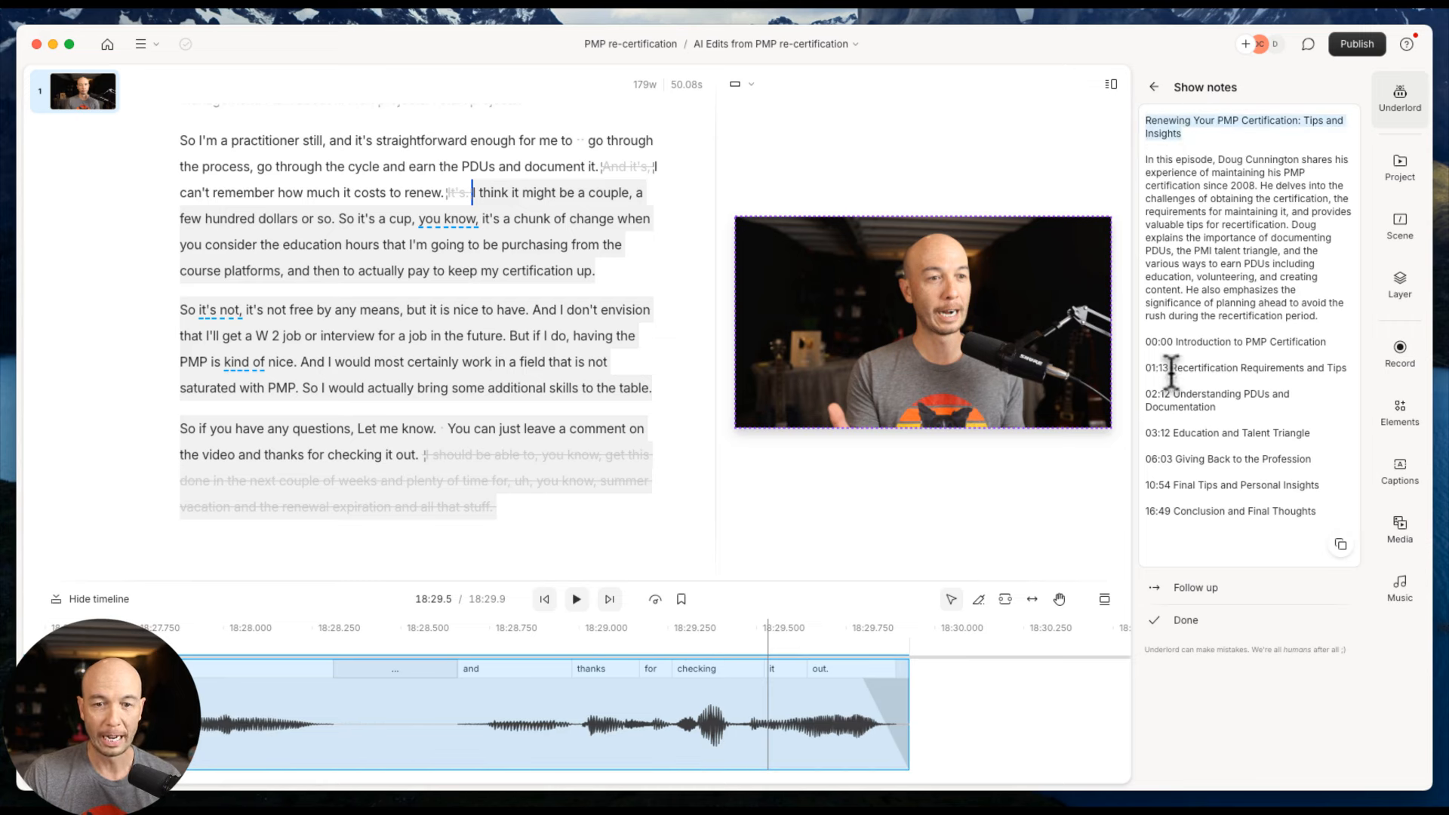
pyautogui.moveTo(1164, 333); pyautogui.dragTo(1314, 517)
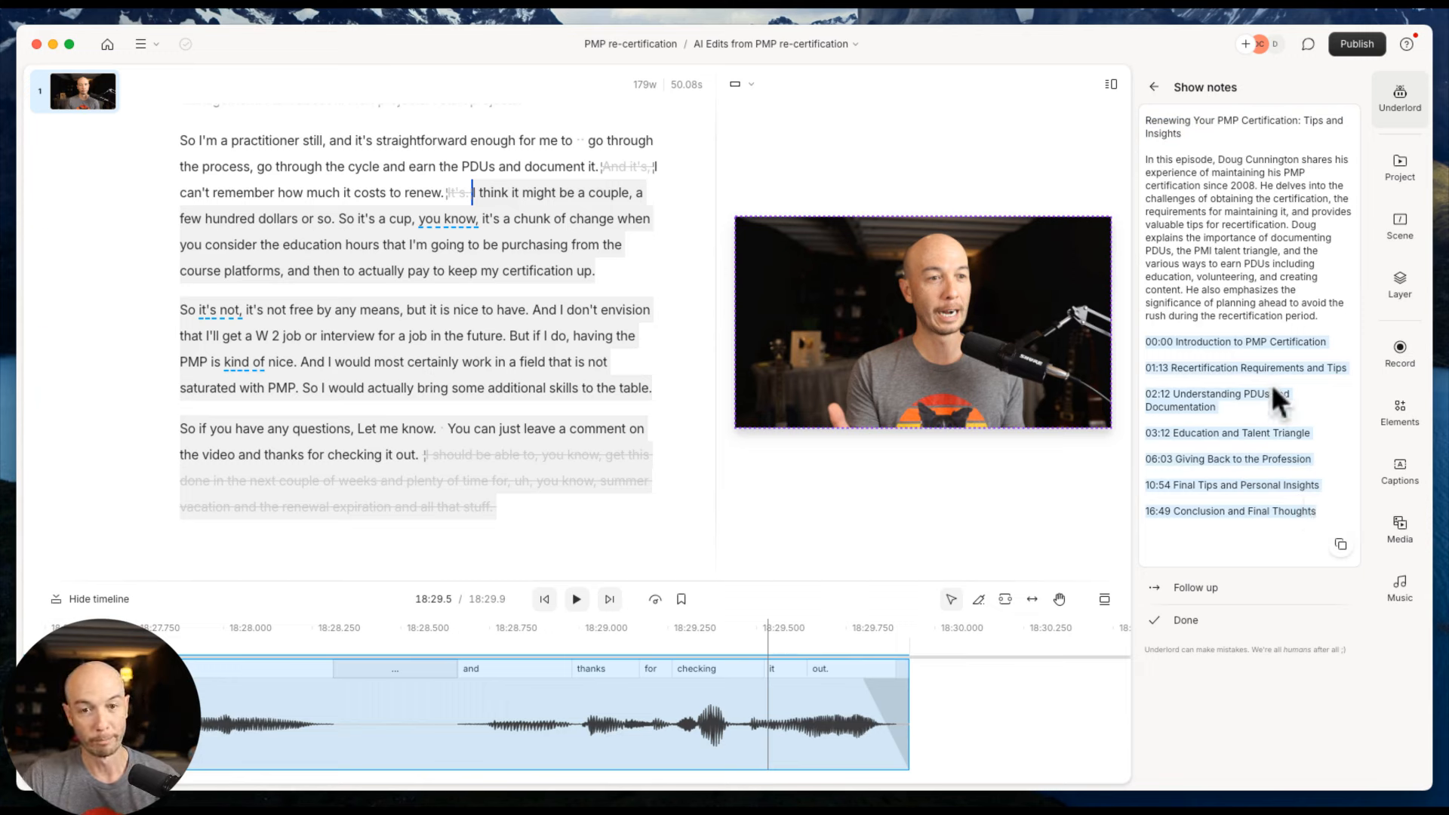
pyautogui.click(1335, 321)
pyautogui.moveTo(1336, 332)
pyautogui.mouseDown()
pyautogui.moveTo(1320, 307)
pyautogui.moveTo(1148, 233)
pyautogui.moveTo(1122, 161)
pyautogui.moveTo(1158, 197)
pyautogui.moveTo(1278, 243)
pyautogui.moveTo(1324, 315)
pyautogui.mouseUp()
pyautogui.click(1149, 161)
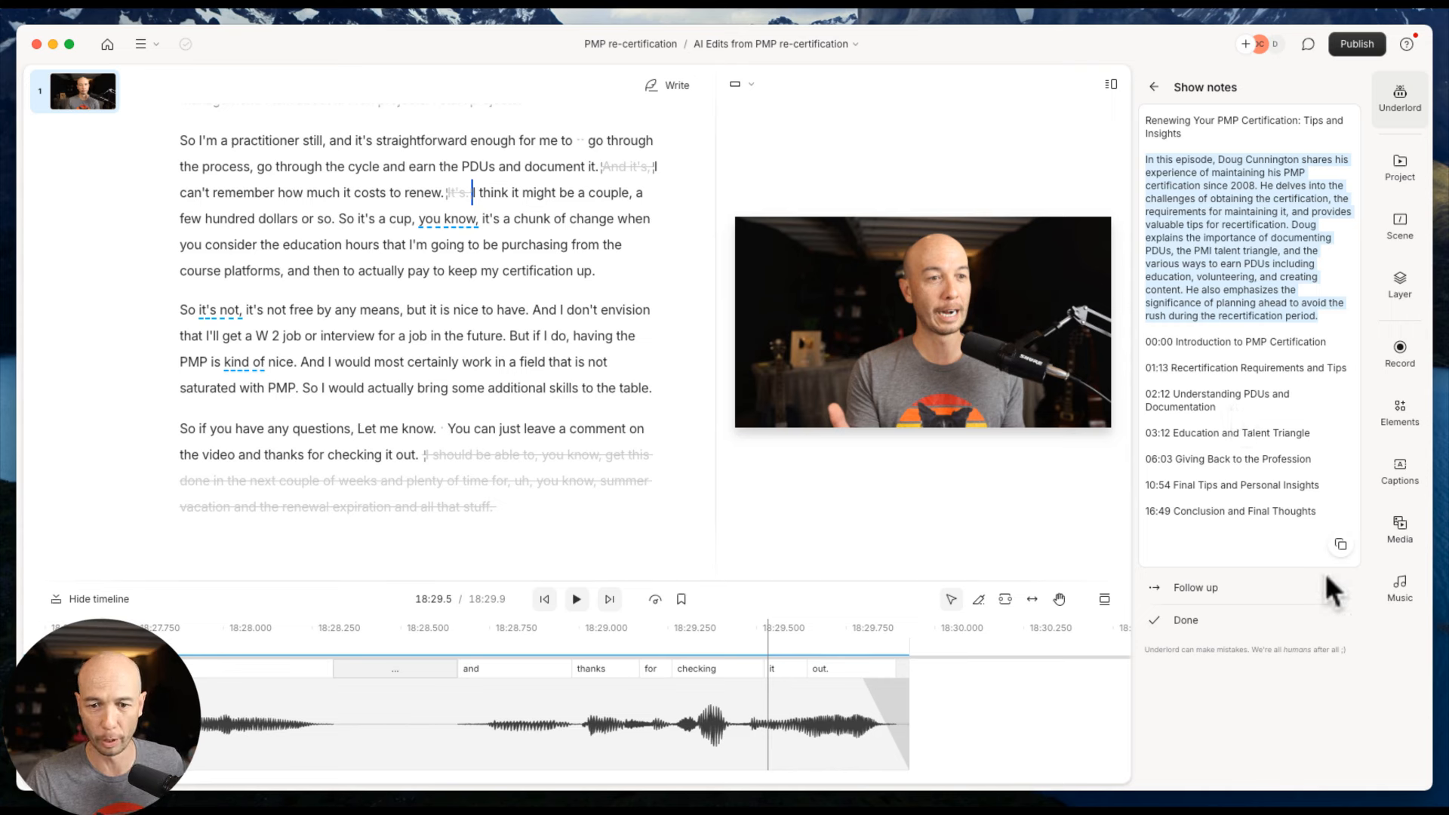
pyautogui.click(1340, 546)
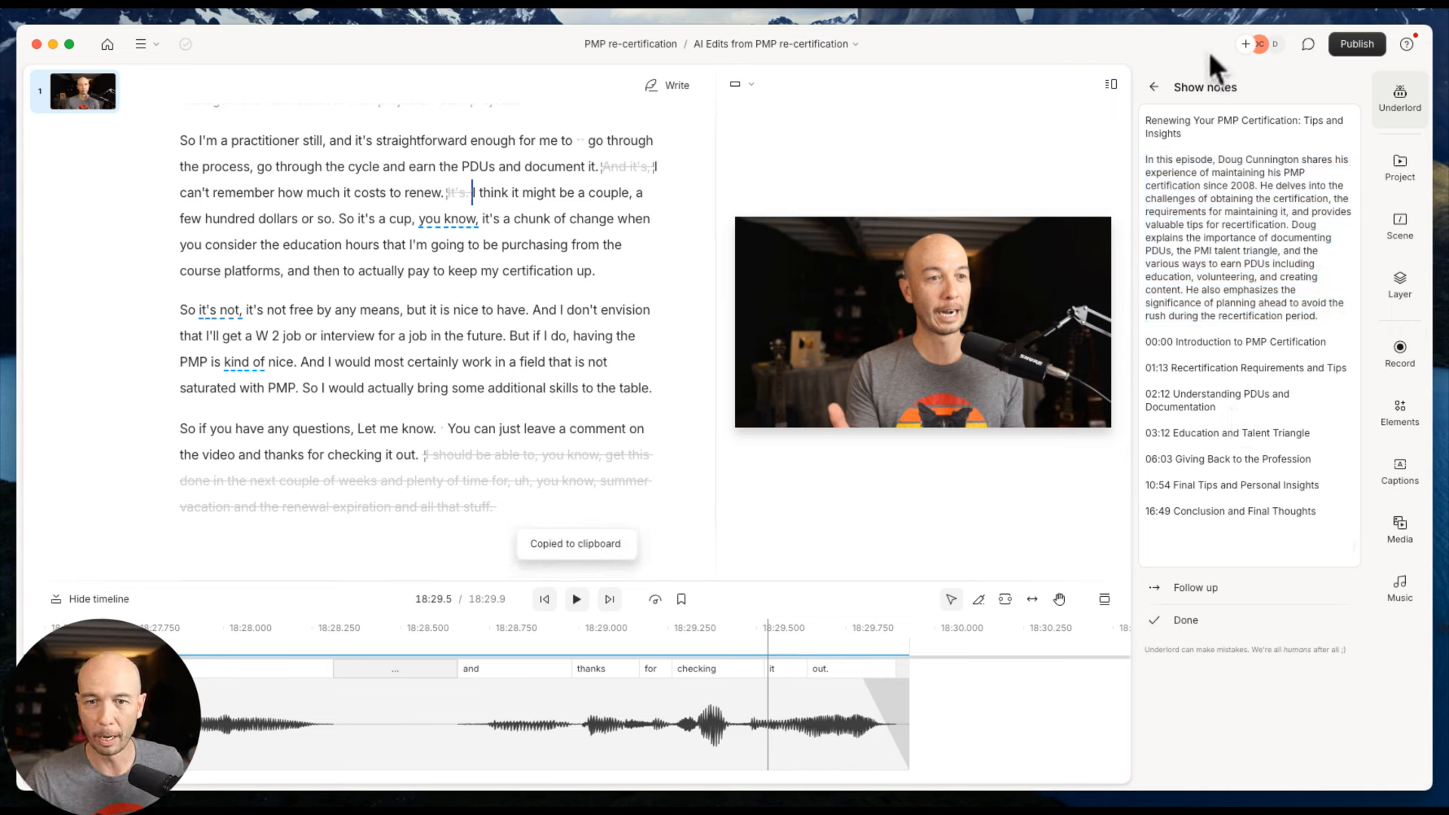
# Choose YouTube as the publishing destination and paste the copied show notes into the video description
pyautogui.click(1357, 44)
pyautogui.click(1375, 122)
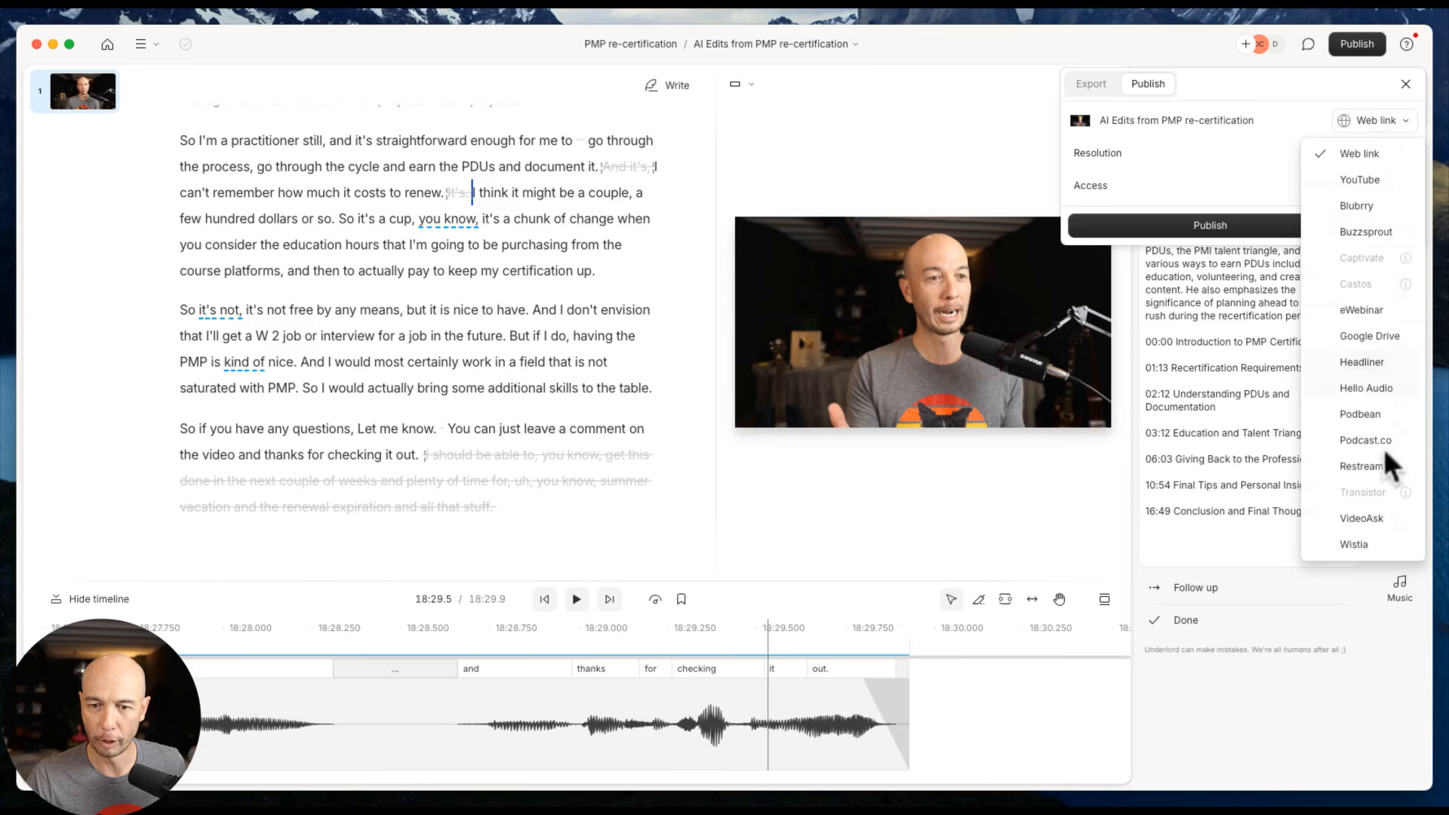
pyautogui.click(1379, 179)
pyautogui.click(1200, 188)
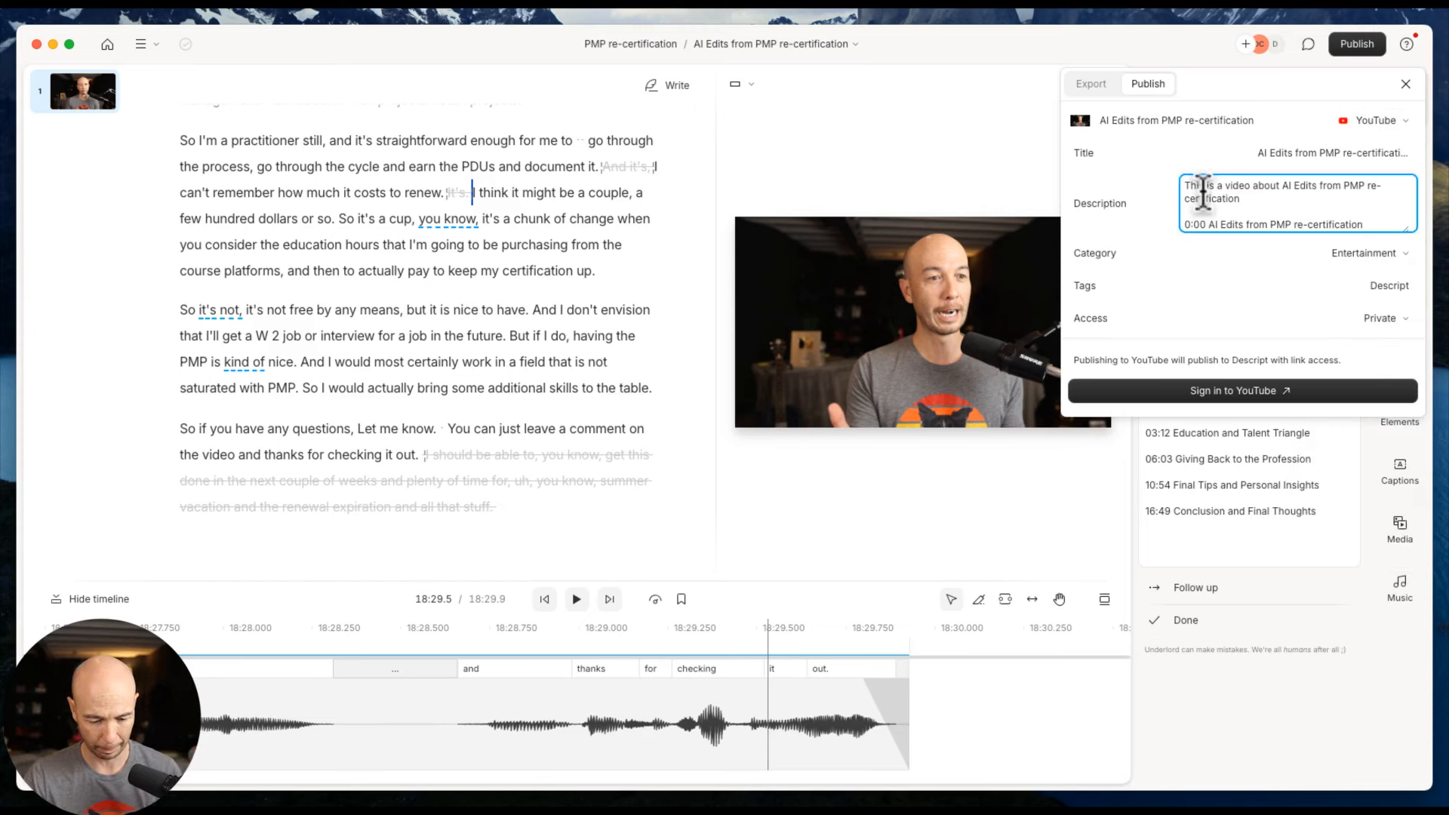
pyautogui.scroll(-3, 1203, 192)
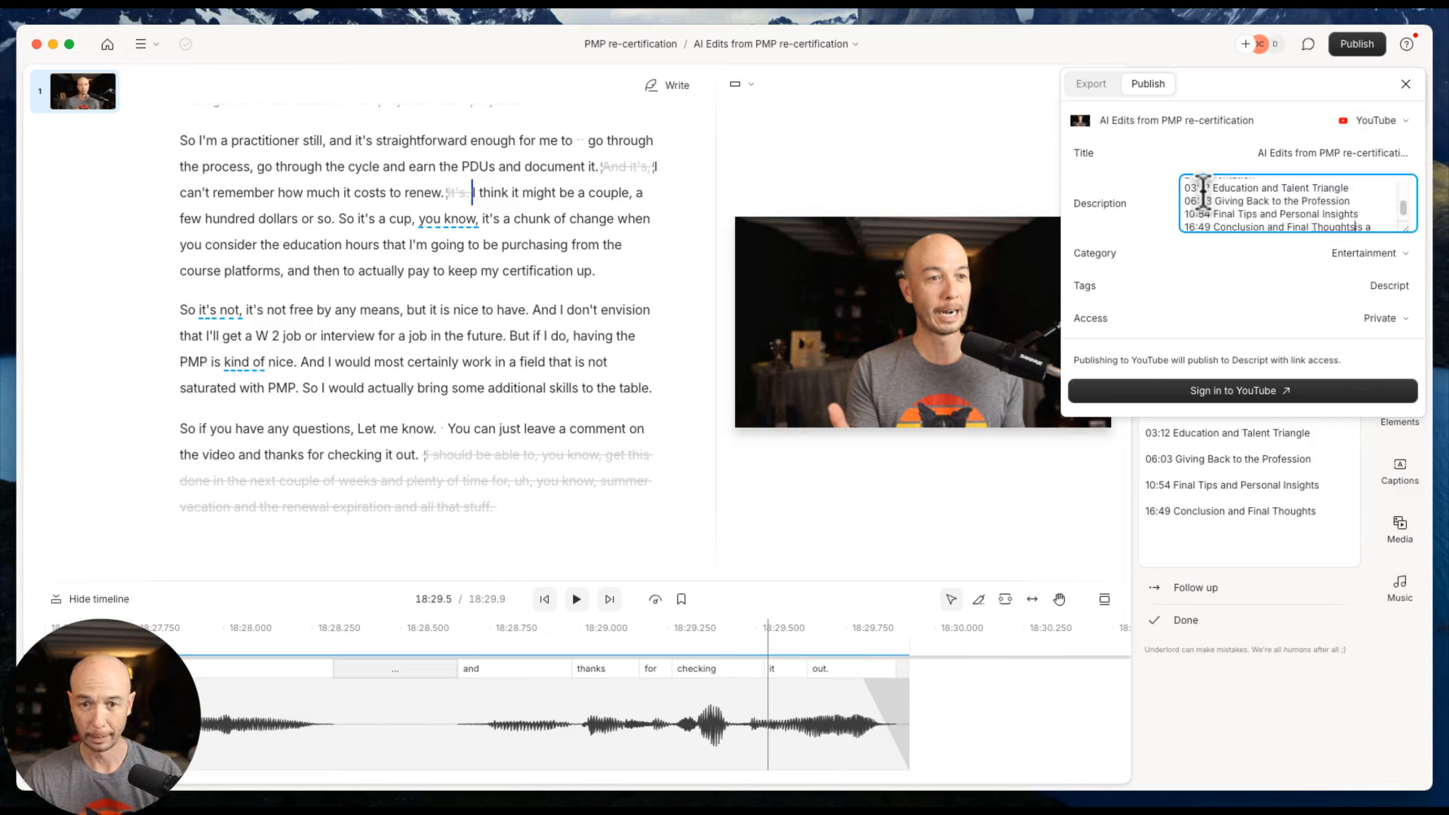
# Check the YouTube category choices and the beginning of the pasted description, and close the publishing settings without uploading
pyautogui.click(1362, 260)
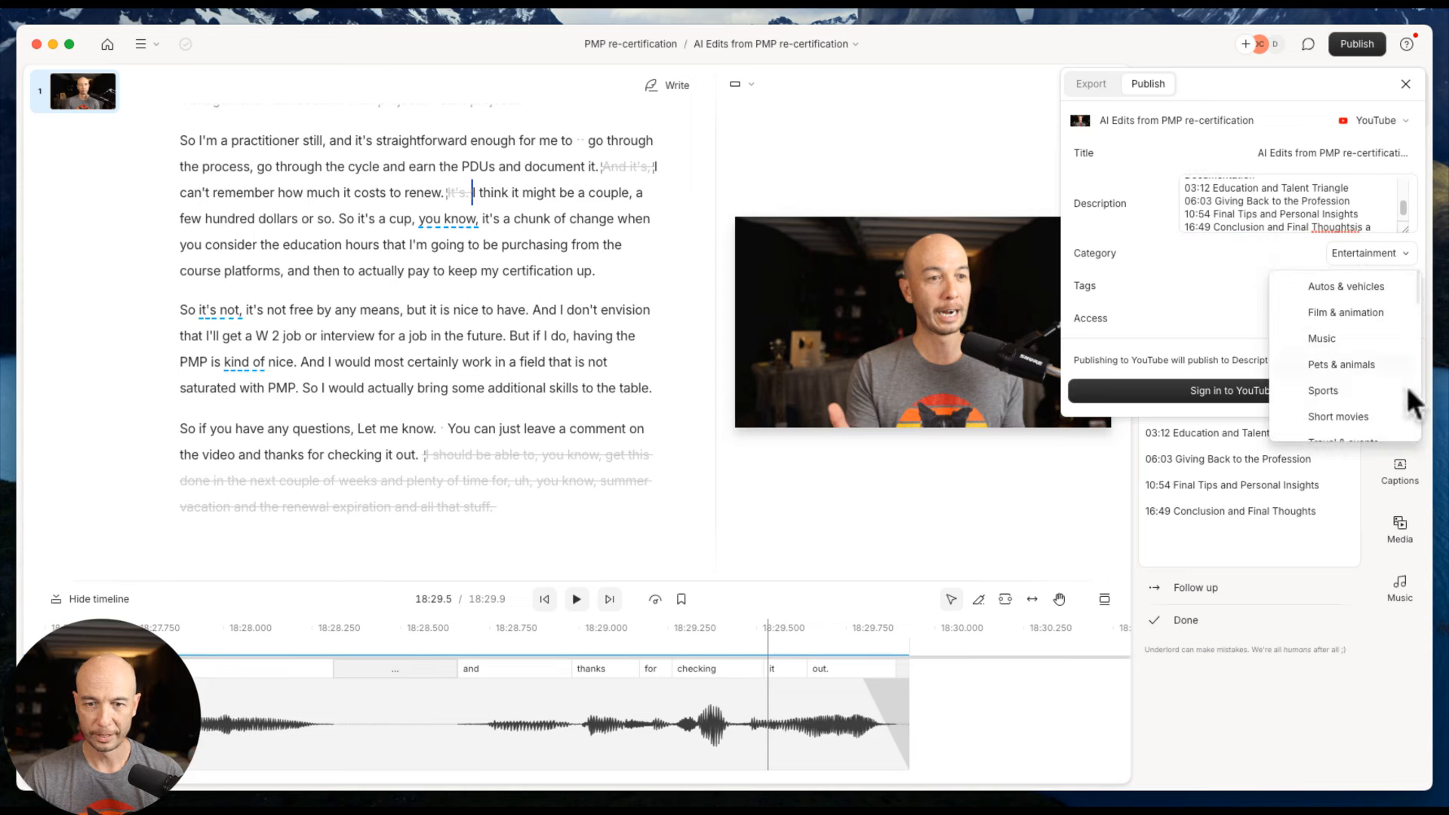
pyautogui.click(1193, 109)
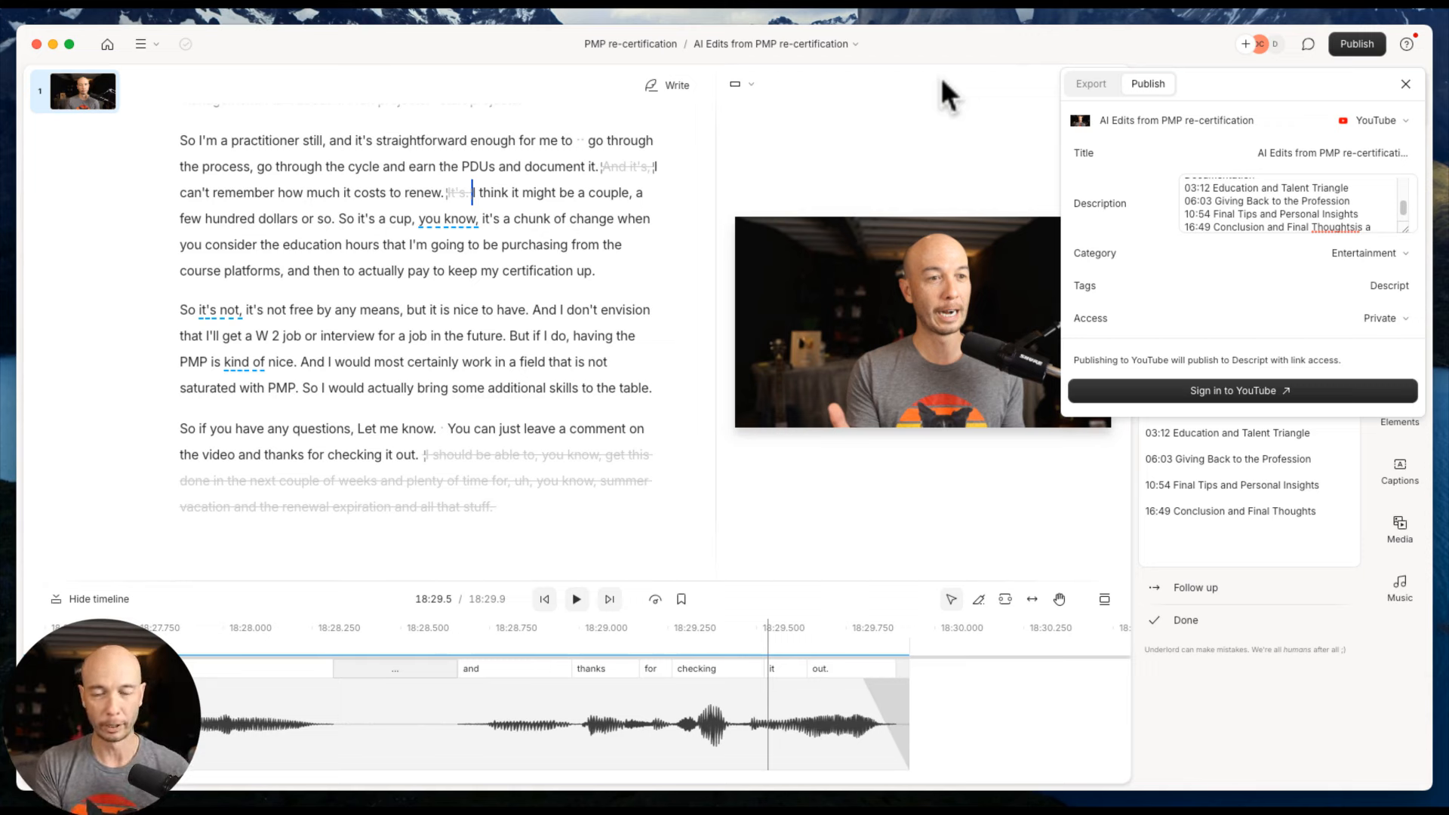
pyautogui.click(1216, 198)
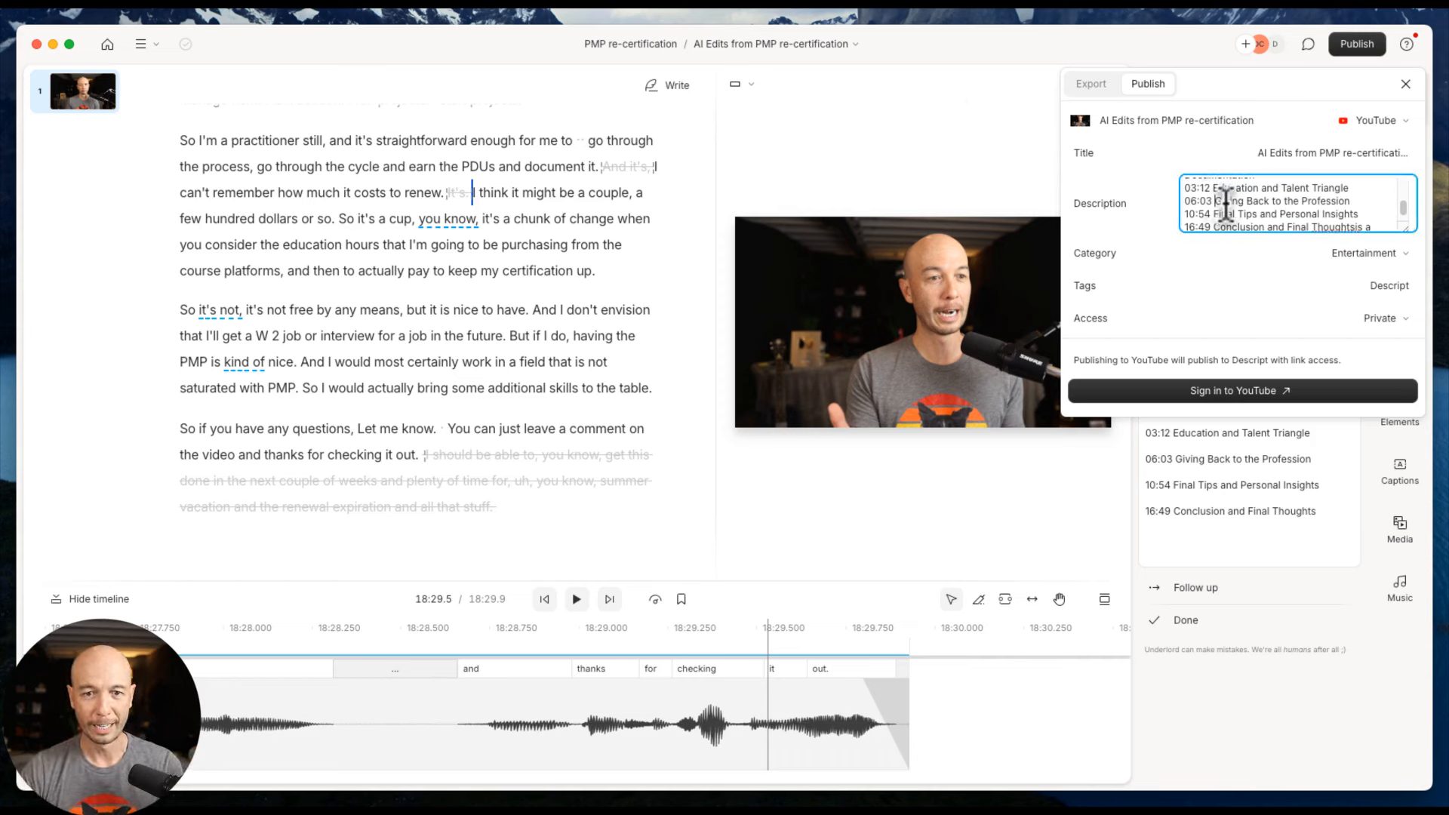
pyautogui.scroll(10, 1226, 203)
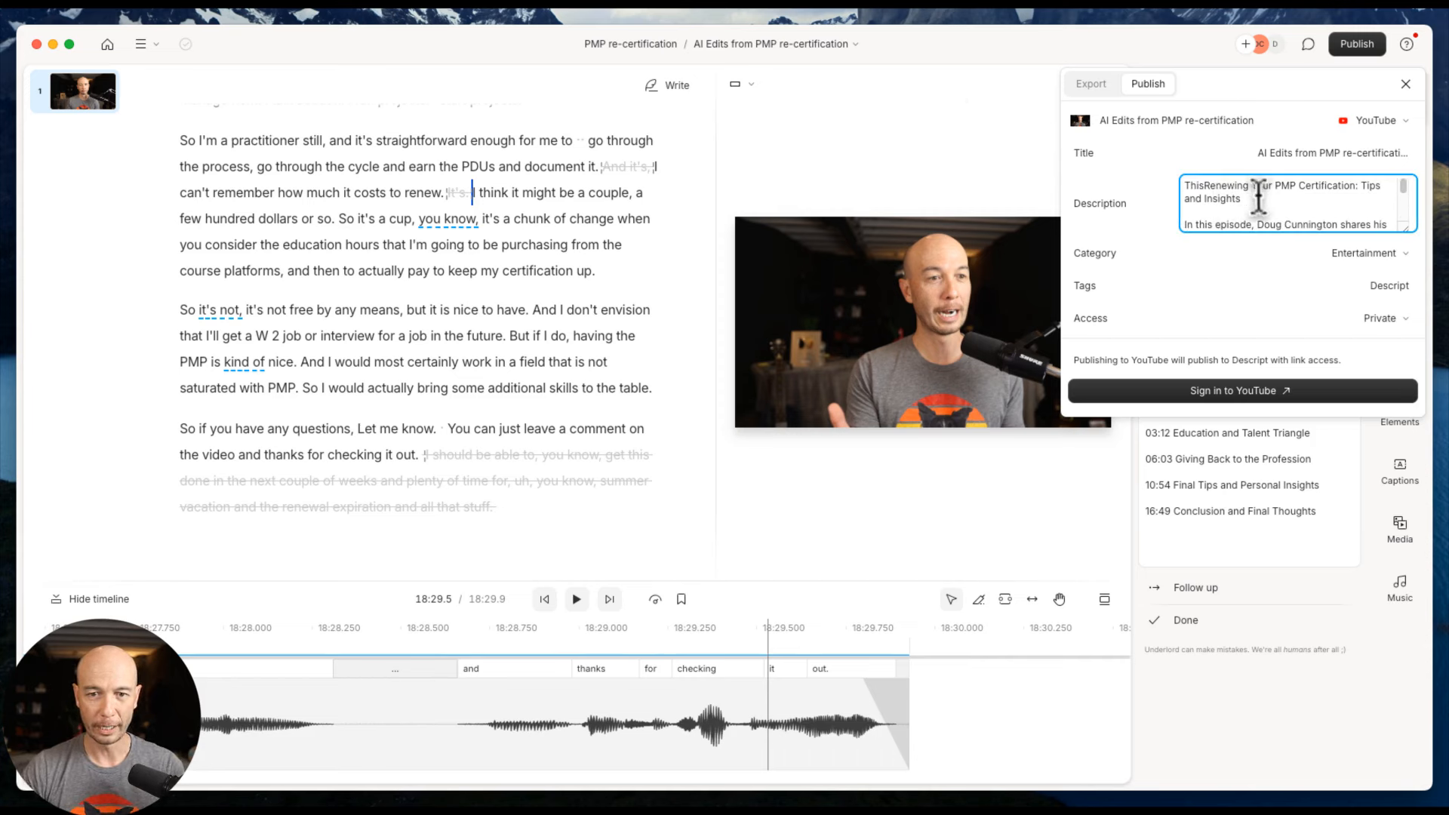
pyautogui.moveTo(1250, 200); pyautogui.dragTo(1168, 194)
pyautogui.click(1309, 200)
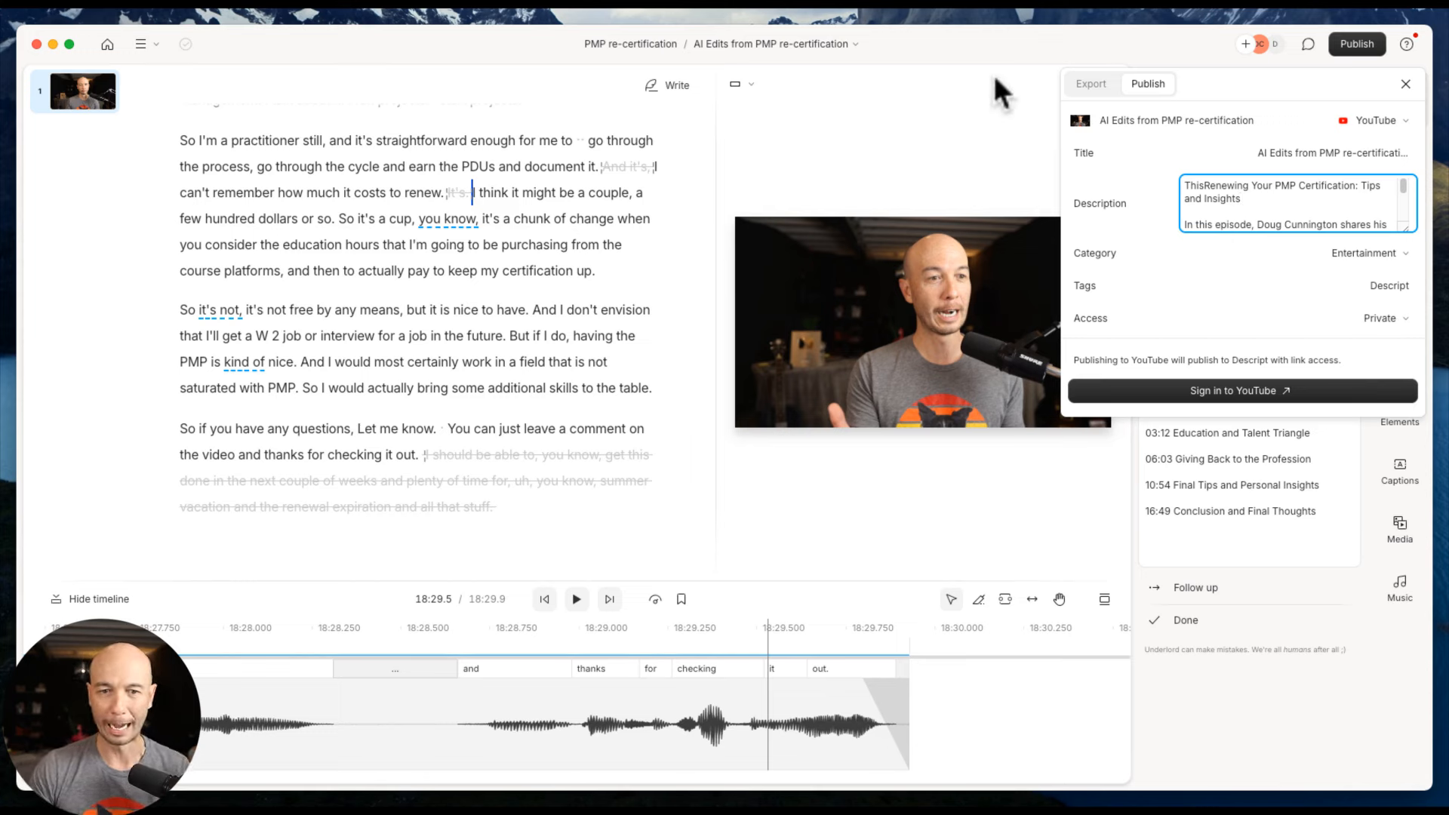
pyautogui.click(963, 61)
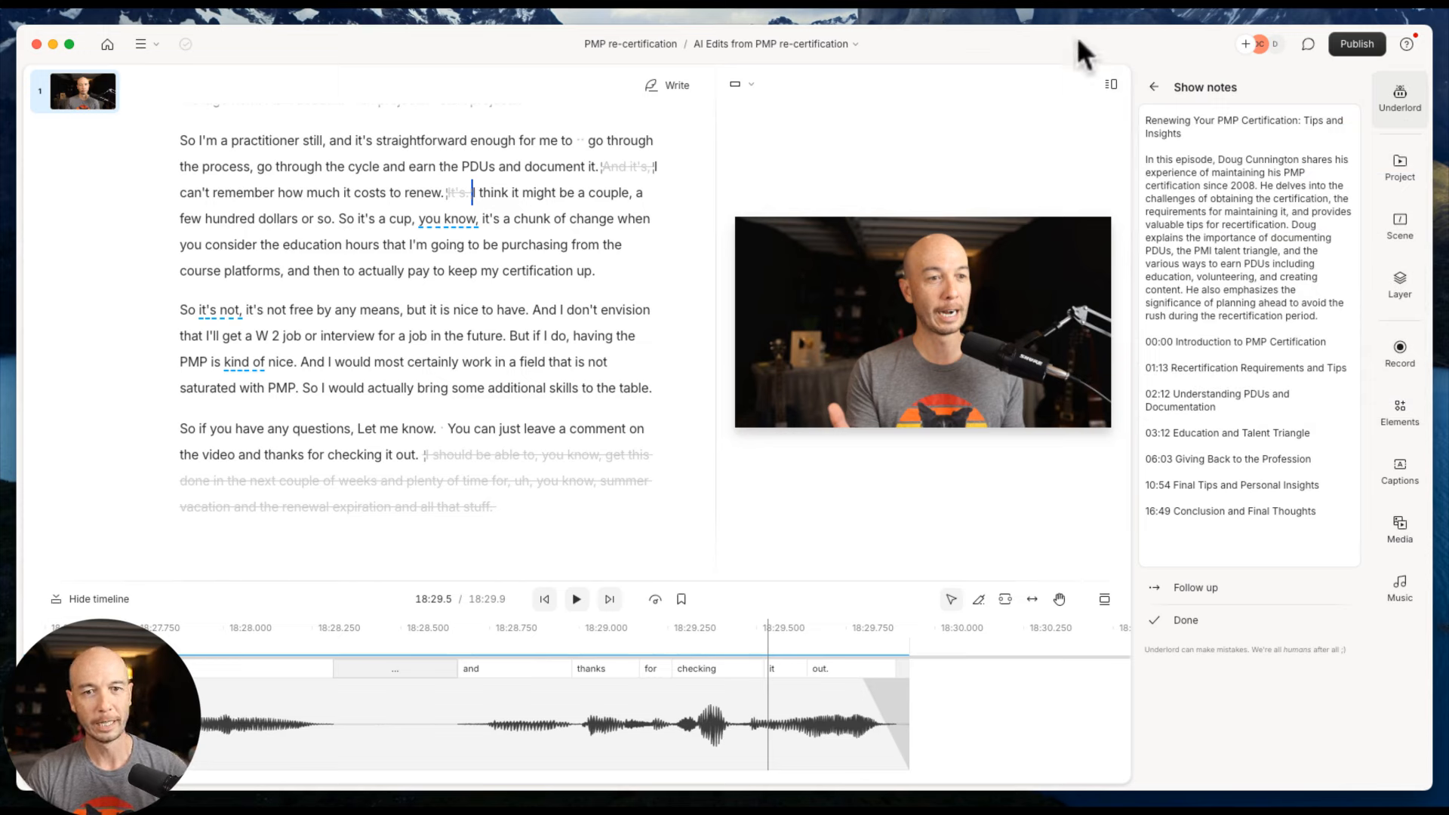
# Leave the finished show notes and return to the full list of Underlord tools
pyautogui.click(1155, 85)
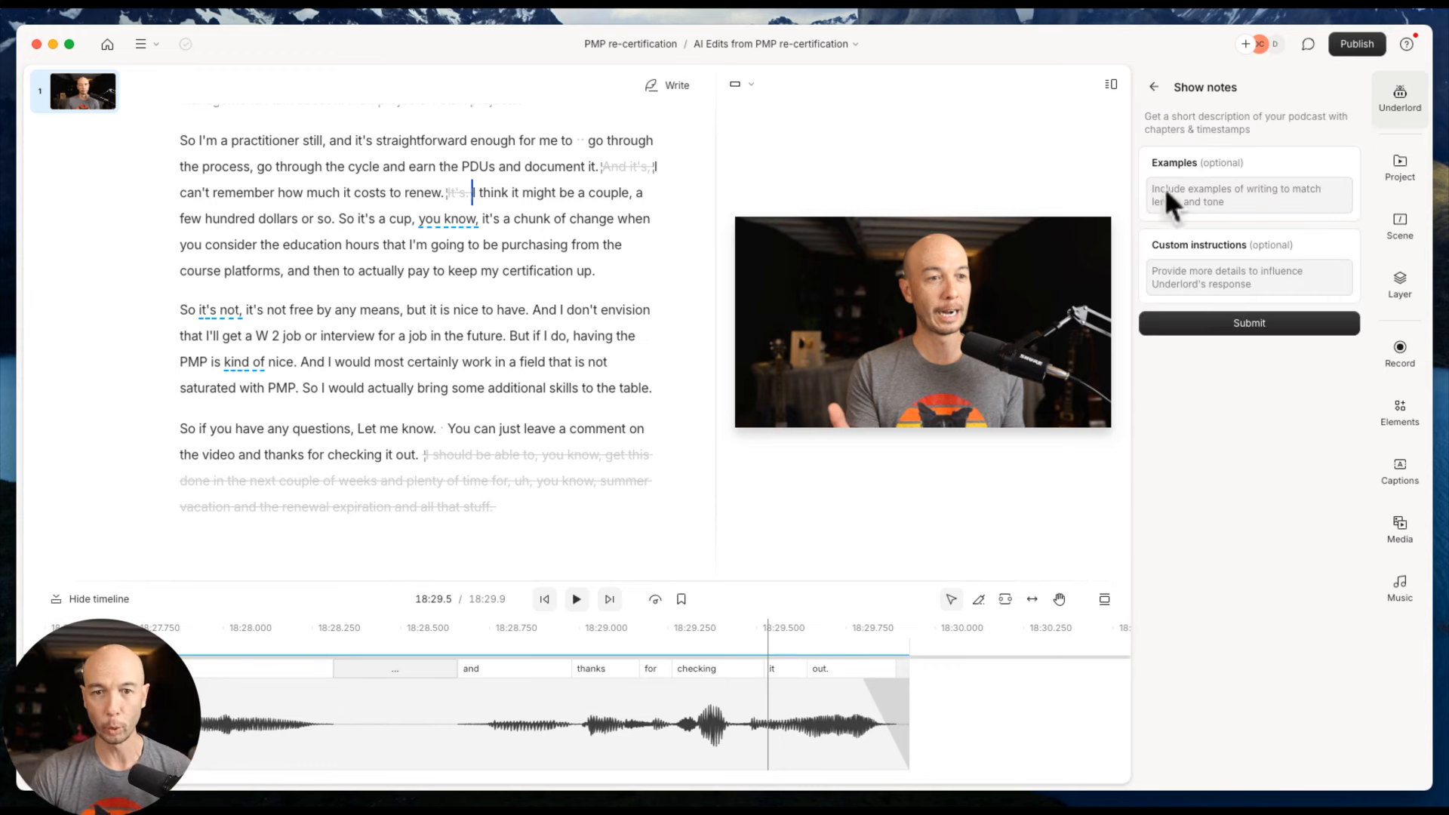
pyautogui.click(1153, 87)
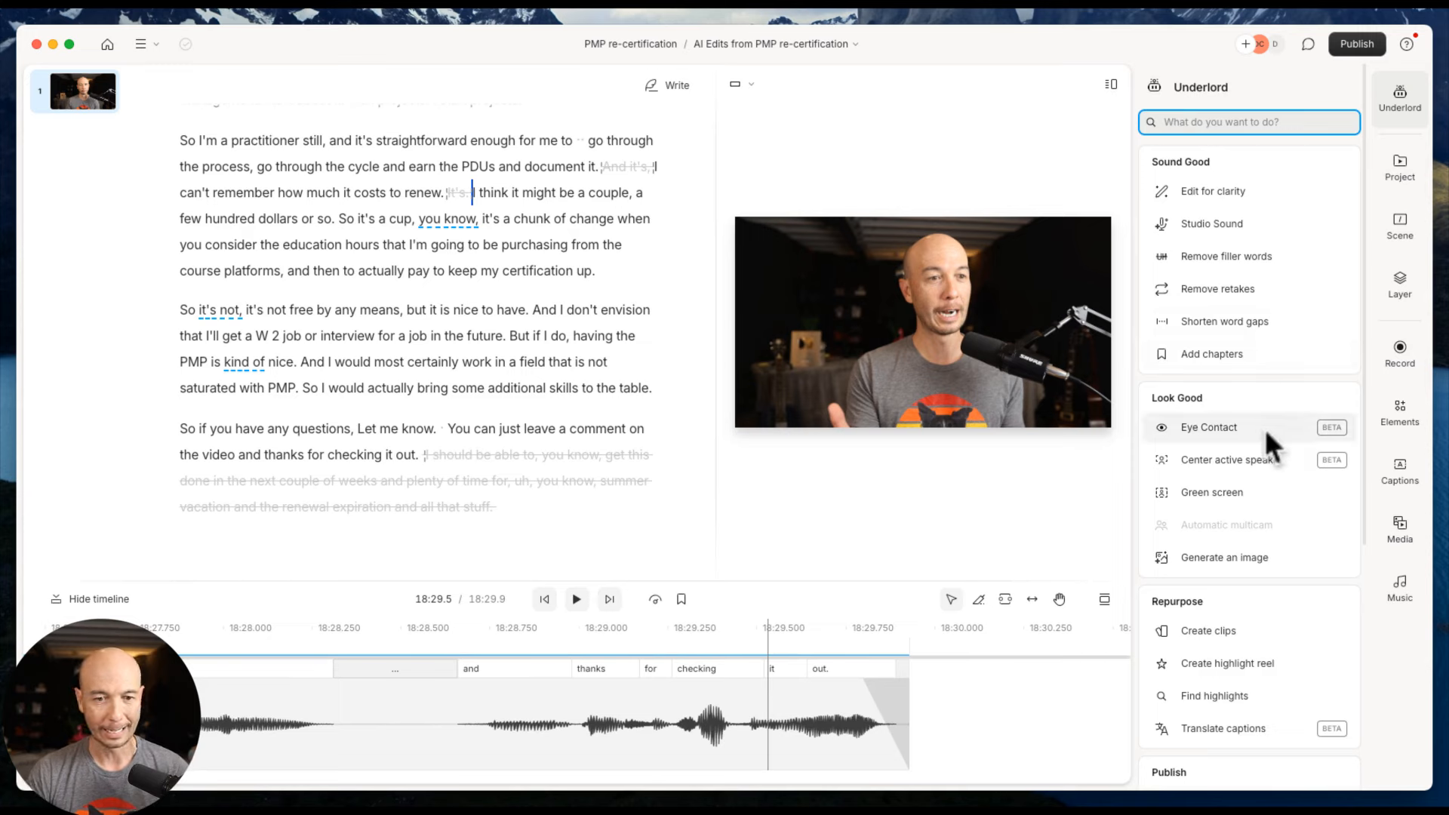
pyautogui.moveTo(1264, 428)
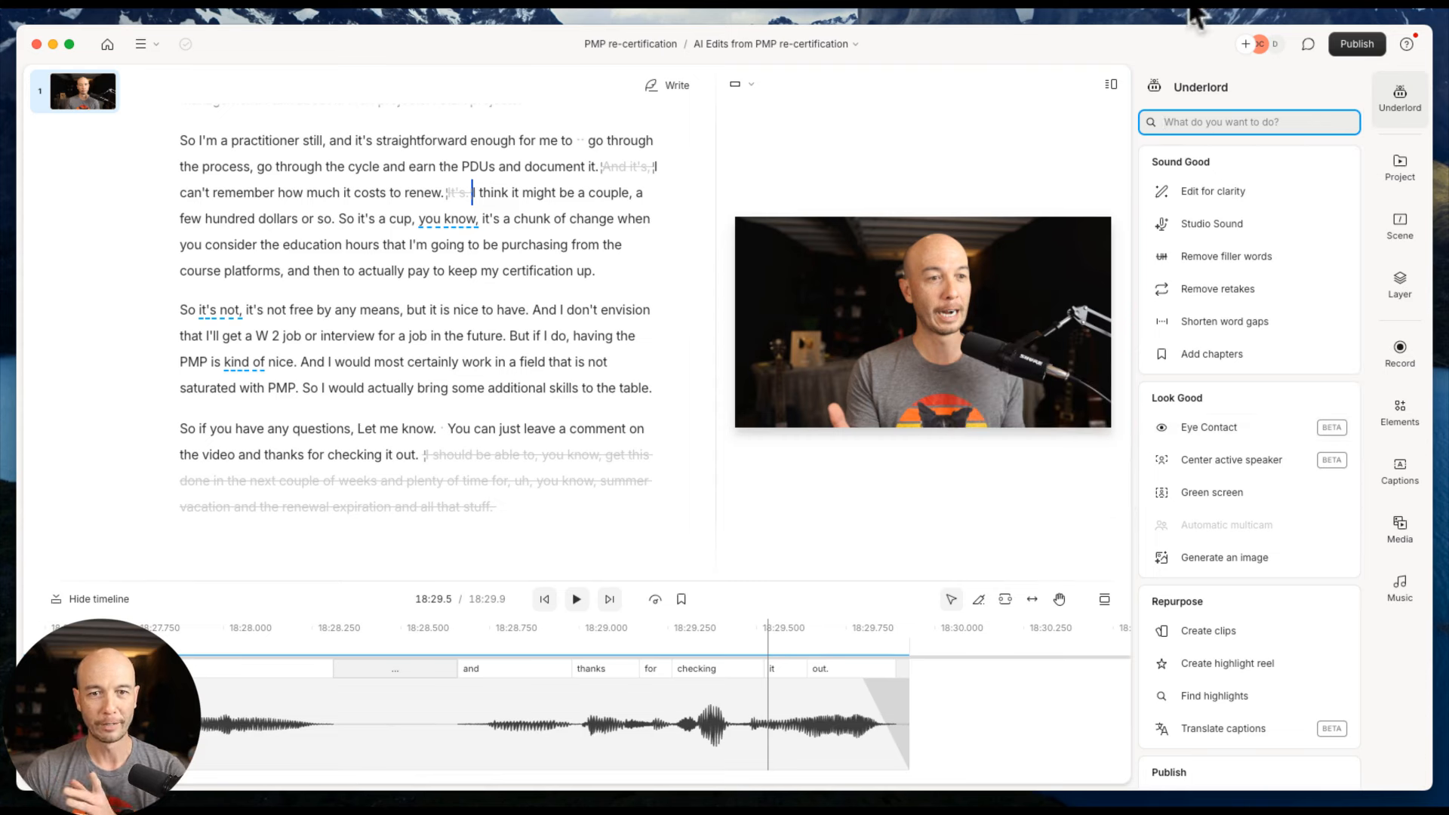
pyautogui.click(1345, 4)
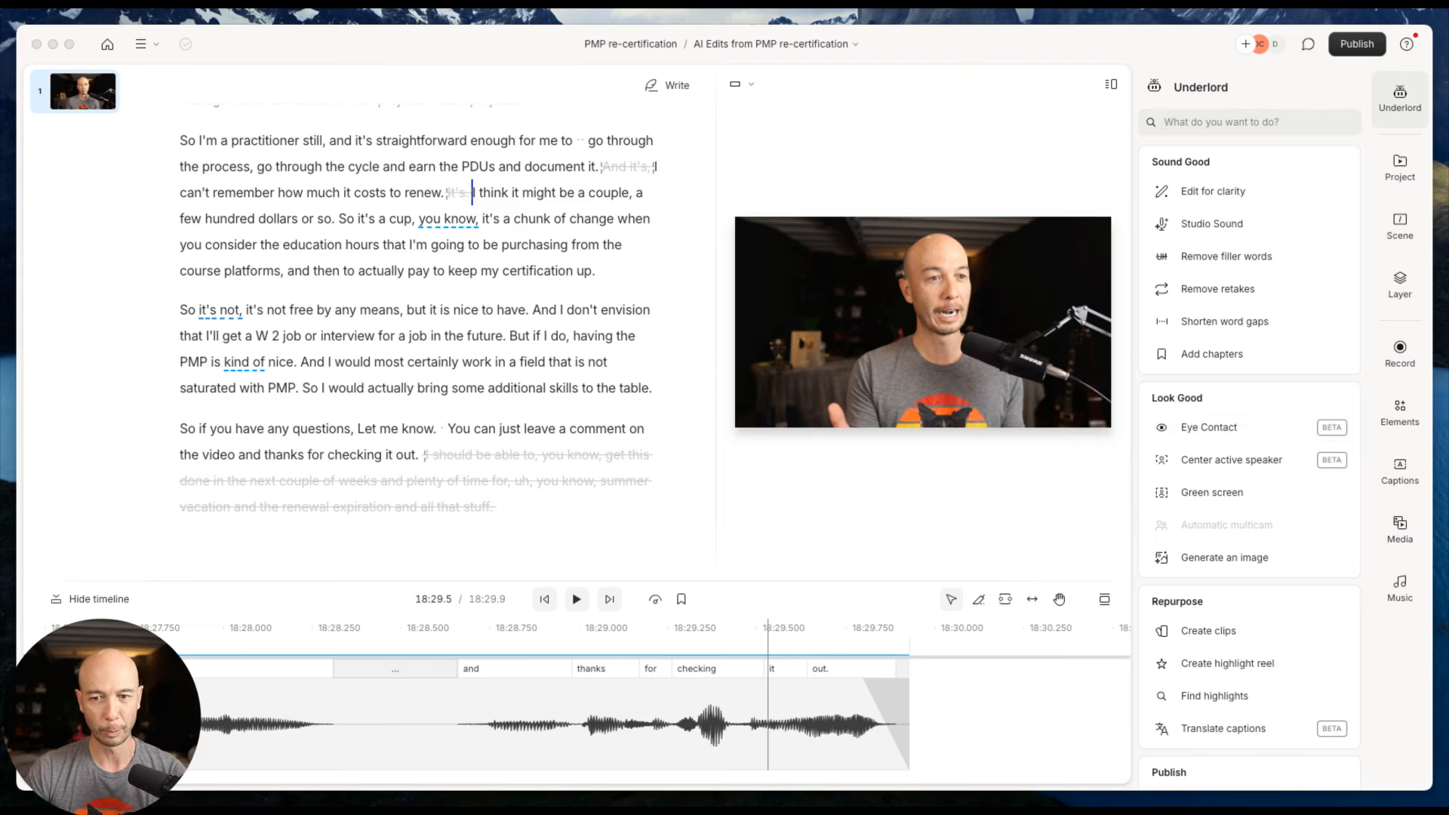